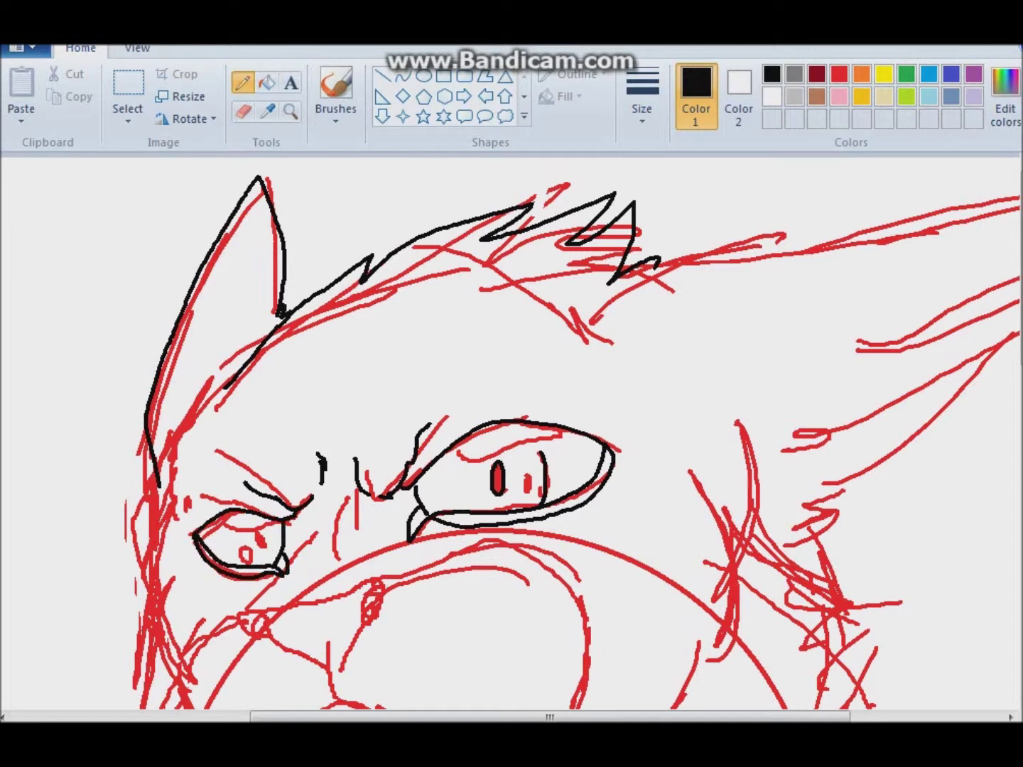
Ink the large cat's outer muzzle contour in black, with a short parallel stroke beside its lower end
scroll(368, 324, "down", 3)
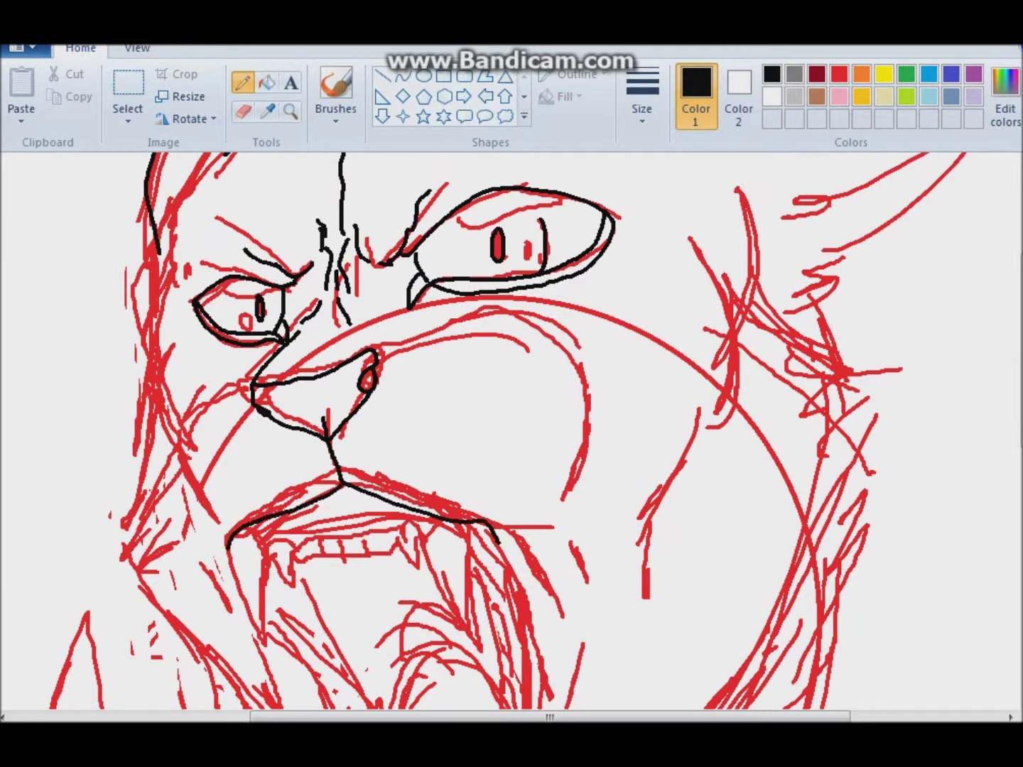
left_click_drag(558, 401, 546, 477)
left_click_drag(565, 462, 563, 484)
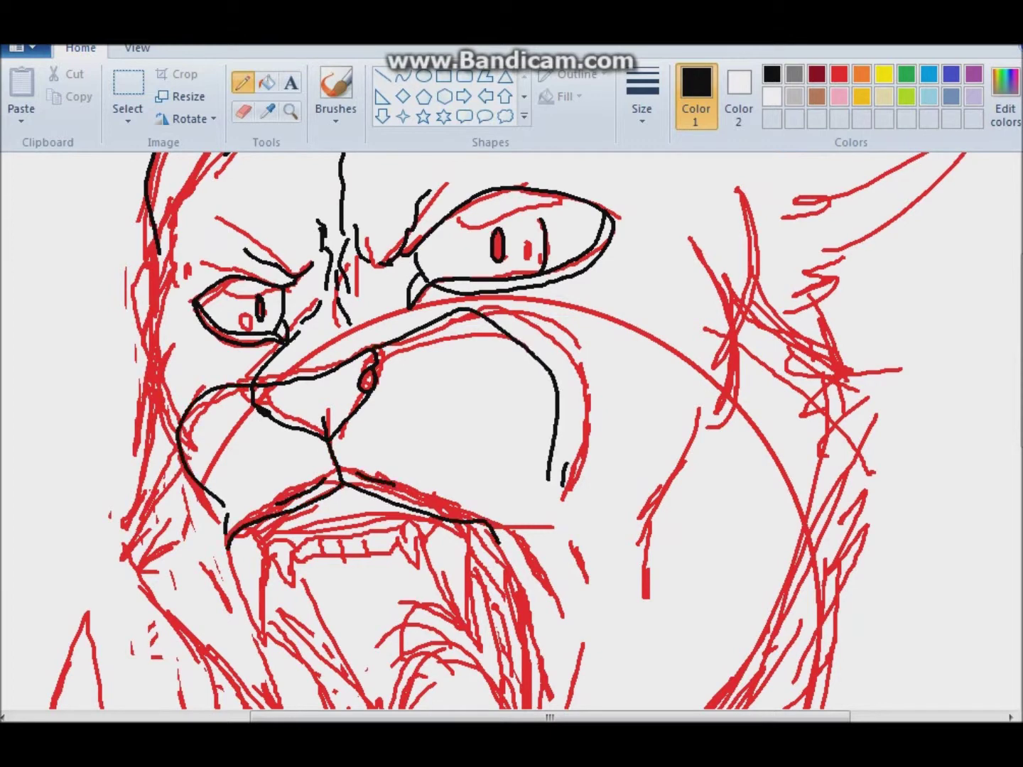
scroll(554, 440, "down", 3)
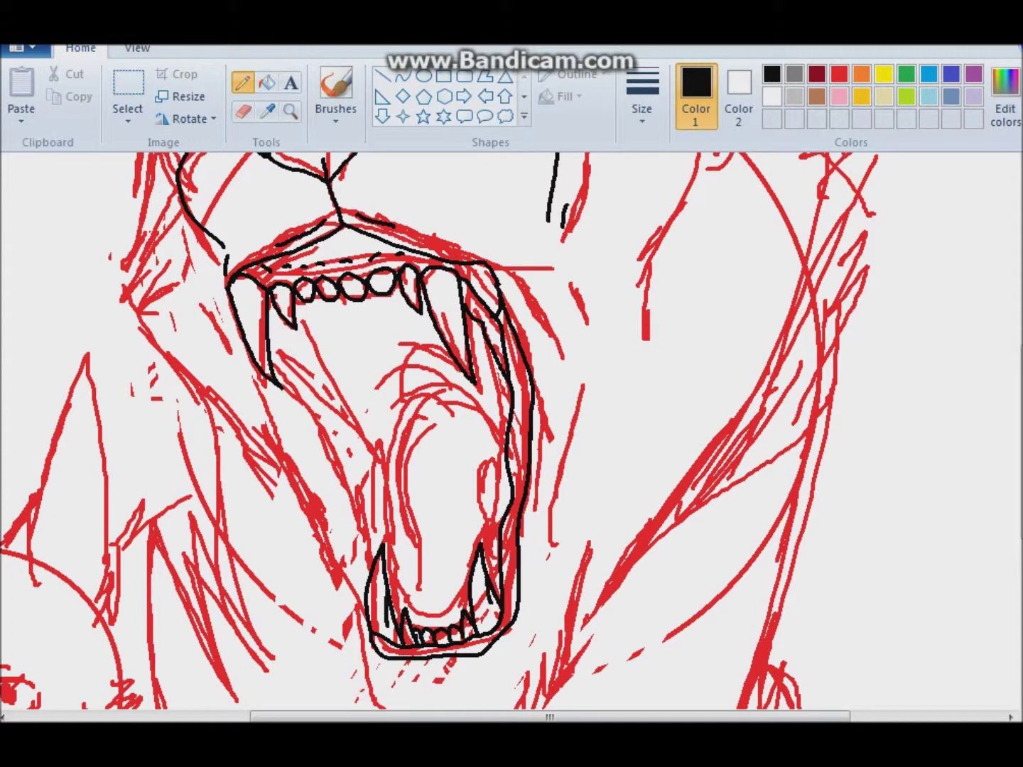
key("alt+Tab")
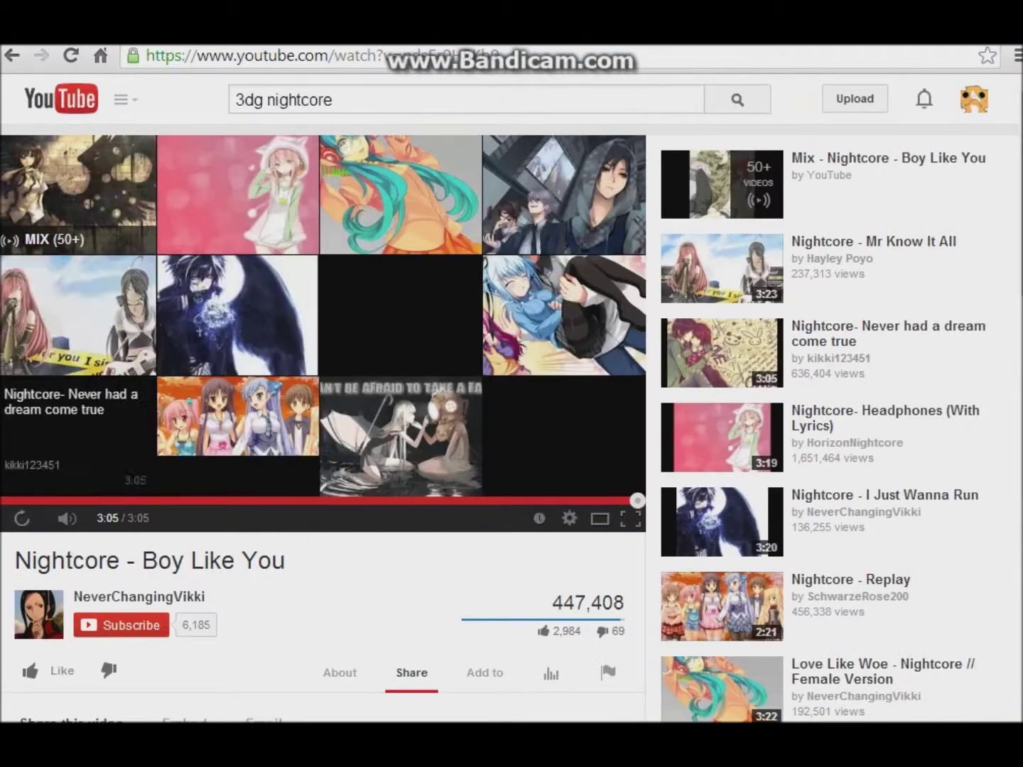
key("alt+Tab")
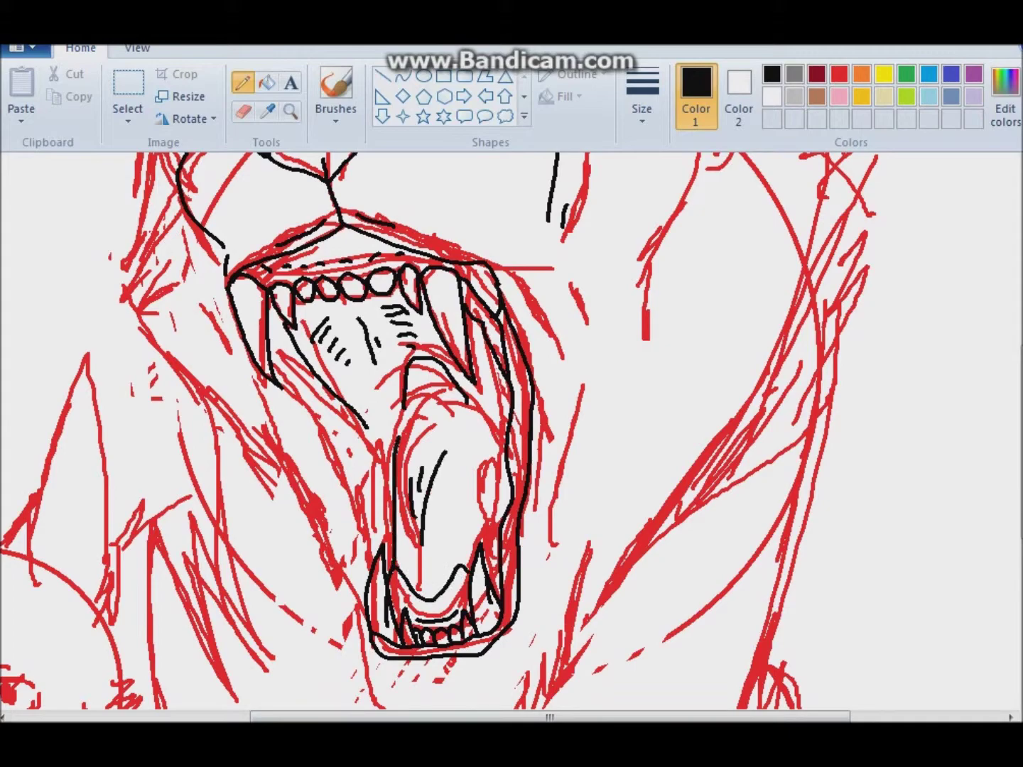
Ink the upper edge of the tongue in the large cat's open mouth in black
left_click_drag(472, 409, 500, 451)
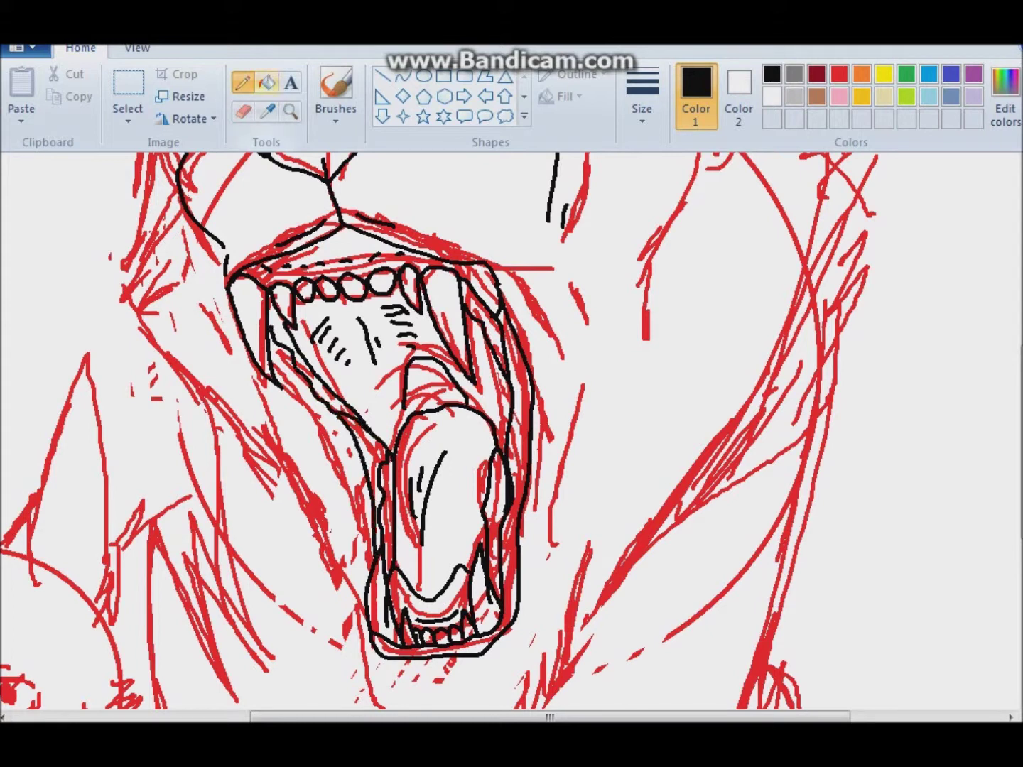
Fill the large cat's palate, tongue, upper gum and small upper fang with red to absorb the sketch lines
left_click(840, 73)
left_click(267, 82)
left_click(355, 334)
left_click(444, 496)
left_click(354, 245)
left_click(281, 303)
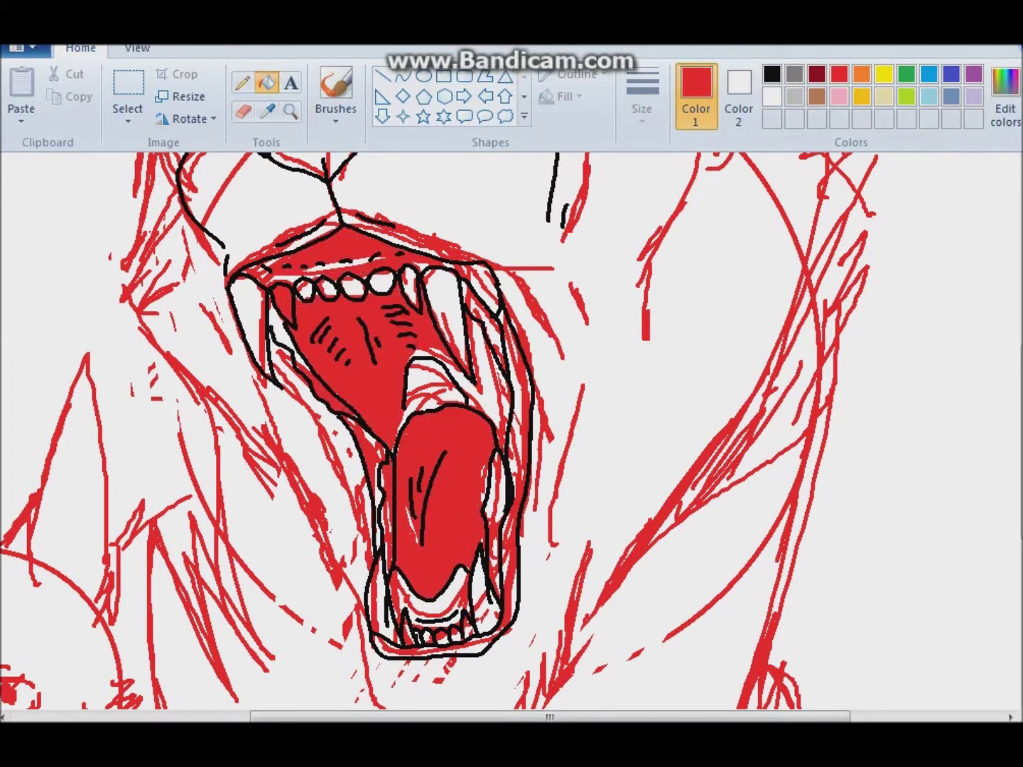
Fill the large upper fangs, the mouth's inner side and the throat with red, undoing the last fill
left_click(246, 323)
left_click(410, 286)
left_click(445, 316)
left_click(425, 380)
left_click(472, 373)
left_click(437, 403)
key("ctrl+z")
Fill the lower gum and lower front teeth of the open mouth with red
left_click(431, 589)
left_click(456, 635)
left_click(442, 640)
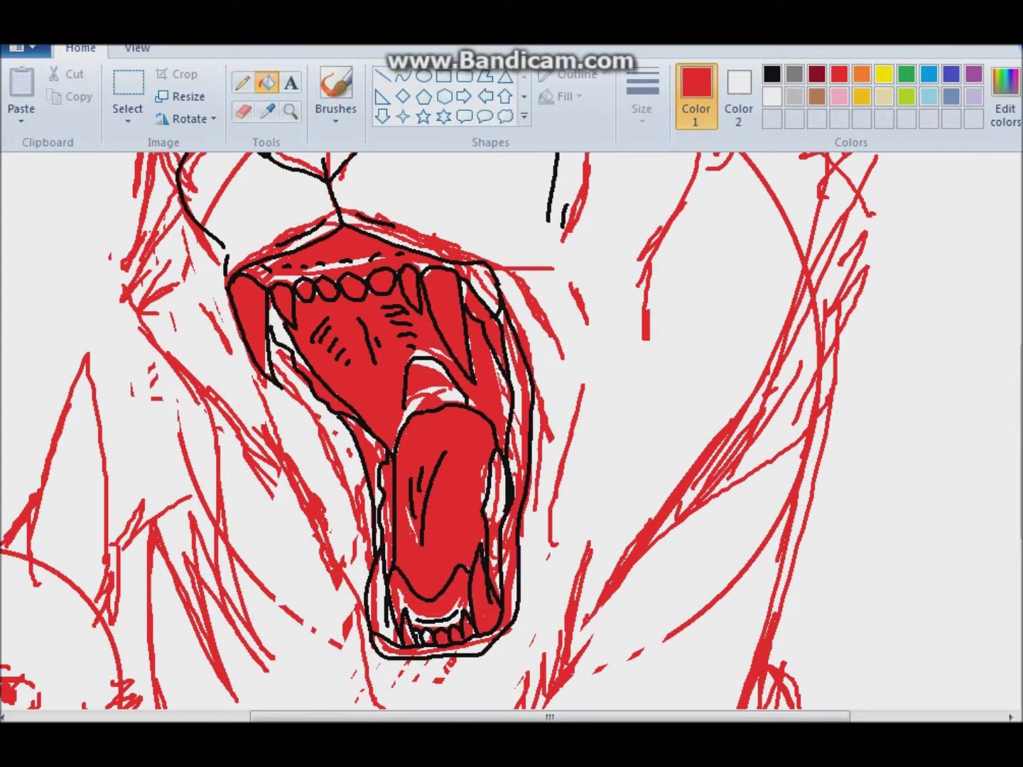
left_click(429, 608)
Fill the palate, upper gum and the left-hand upper fangs with white
left_click(771, 96)
left_click(355, 335)
left_click(342, 249)
left_click(248, 324)
left_click(283, 303)
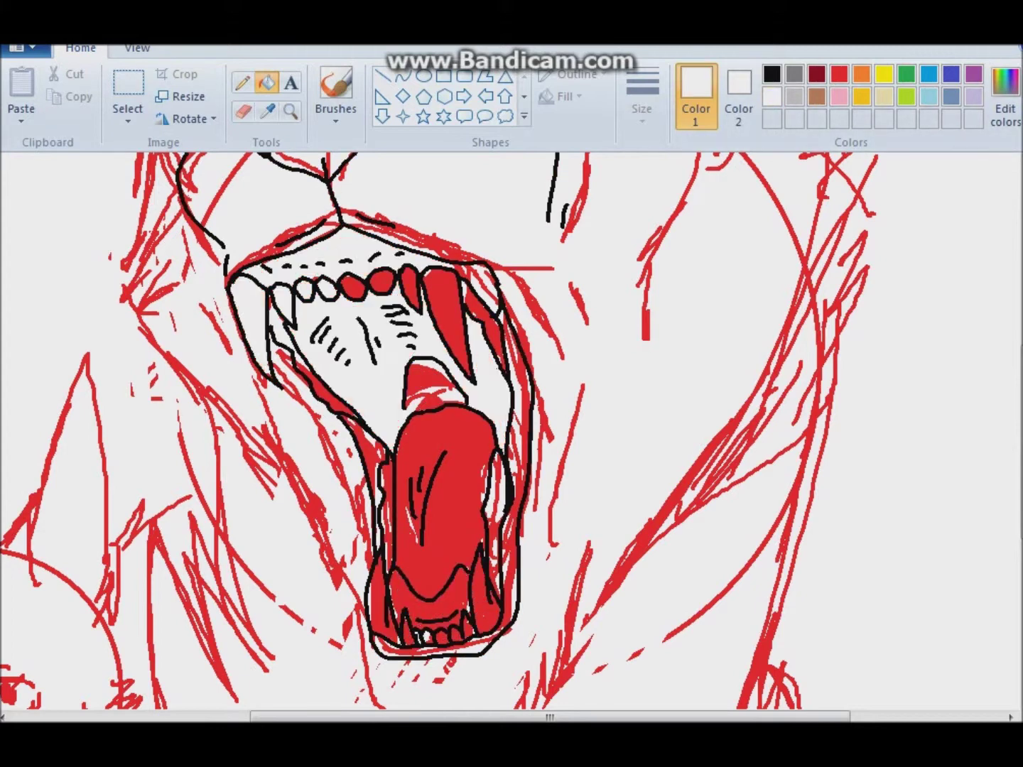
Fill the right-hand upper fangs, the tongue and the lower jaw's fangs and teeth with white
left_click(410, 288)
left_click(446, 319)
left_click(488, 320)
left_click(440, 497)
left_click(383, 598)
left_click(409, 631)
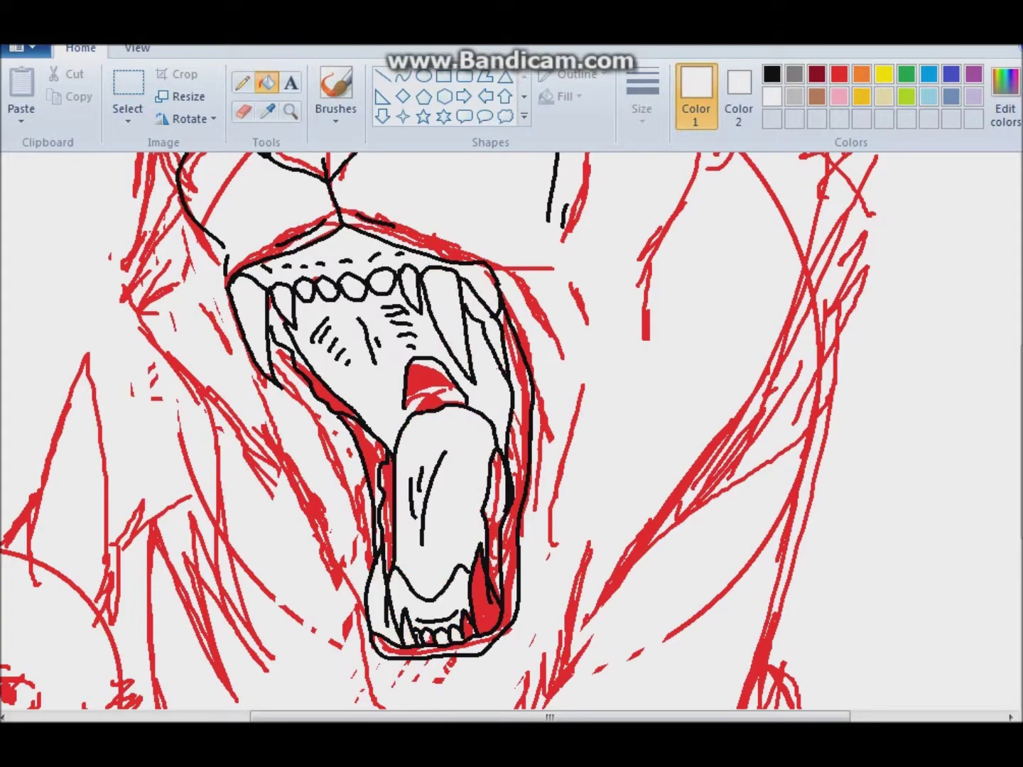
left_click(484, 586)
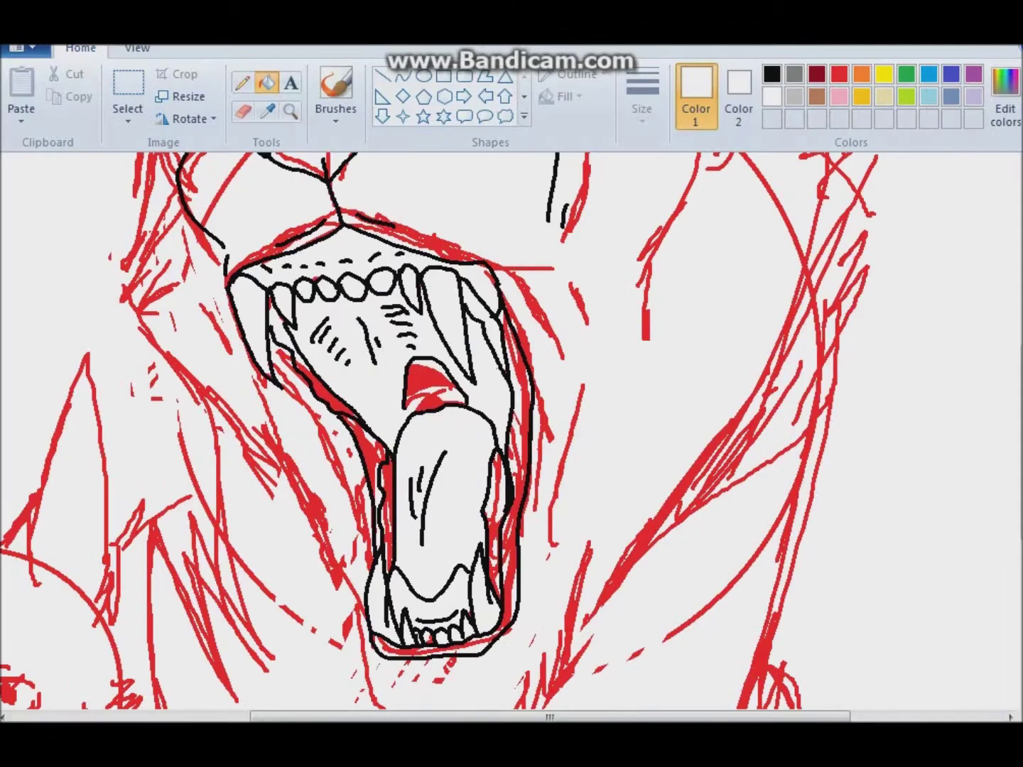
Fill the throat, the gaps beside the tongue and the lip strip around the mouth with white
left_click(429, 384)
left_click(365, 455)
left_click(493, 527)
left_click(514, 427)
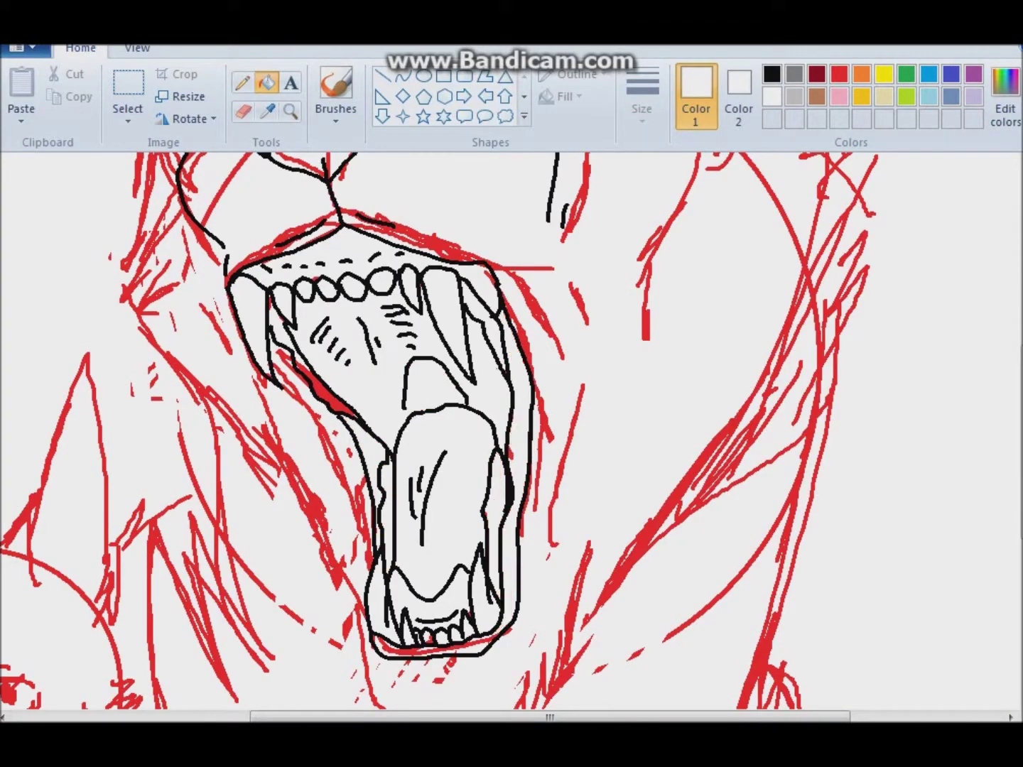
Using the black pencil, ink the face edge beside the large cat's smaller eye and the crease lines under that eye
left_click(243, 82)
left_click(771, 74)
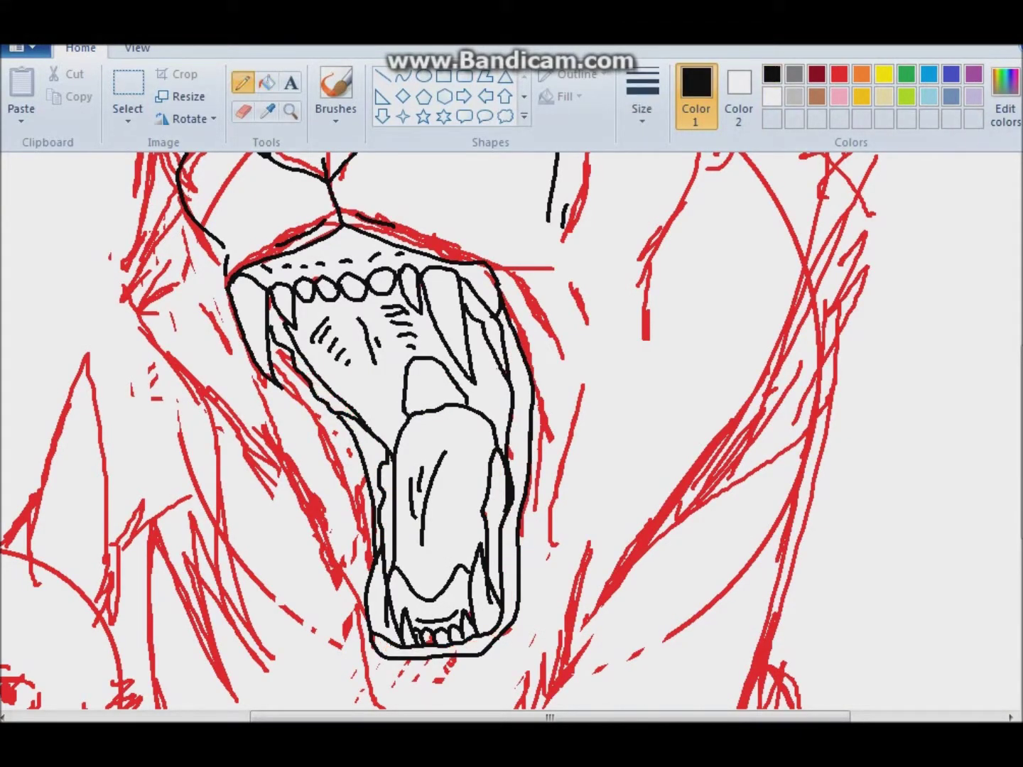
scroll(398, 412, "down", 5)
left_click(290, 112)
left_click(210, 326)
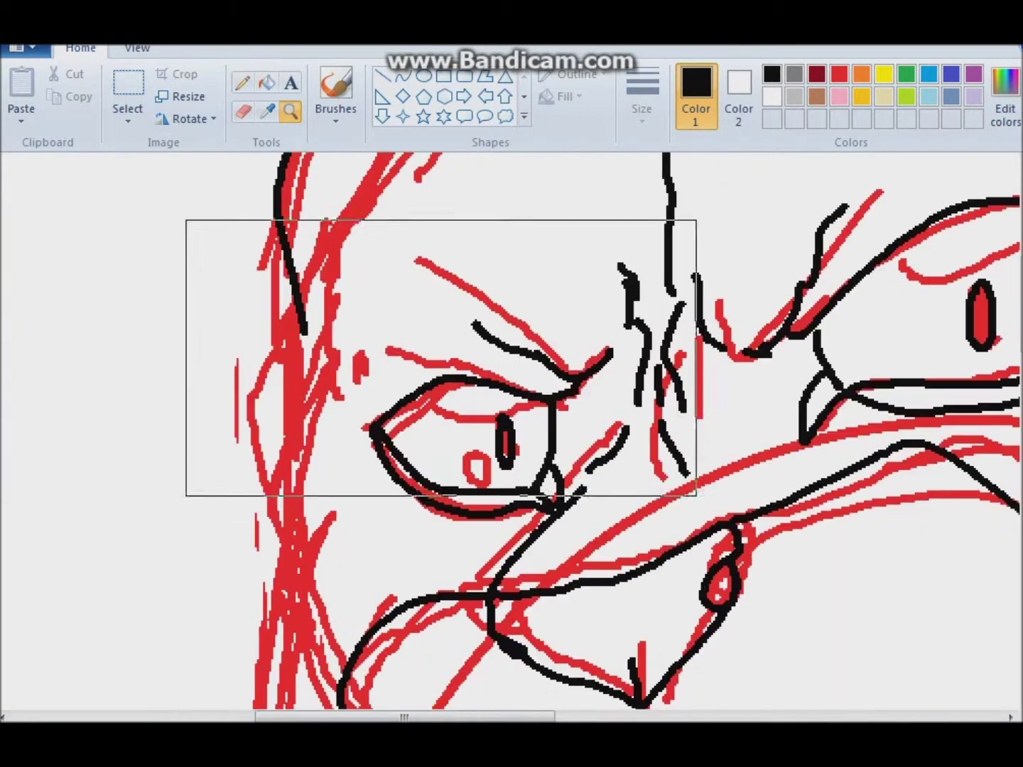
left_click(242, 82)
left_click_drag(317, 242, 259, 614)
left_click_drag(361, 469, 408, 554)
left_click_drag(422, 558, 454, 574)
Ink the crease lines beside and below the large cat's bigger eye in black
scroll(512, 426, "right", 5)
left_click_drag(878, 321, 842, 419)
left_click_drag(682, 454, 811, 452)
left_click_drag(488, 447, 529, 438)
Ink the jagged fur down the large cat's left cheek and the jaw line to the chin
scroll(512, 427, "down", 1)
scroll(511, 426, "left", 4)
mouse_move(267, 375)
left_mouse_down()
mouse_move(231, 417)
mouse_move(231, 493)
mouse_move(309, 596)
mouse_move(407, 674)
left_mouse_up()
scroll(408, 454, "down", 3)
mouse_move(409, 454)
left_mouse_down()
mouse_move(450, 491)
mouse_move(476, 599)
left_mouse_up()
scroll(478, 599, "down", 2)
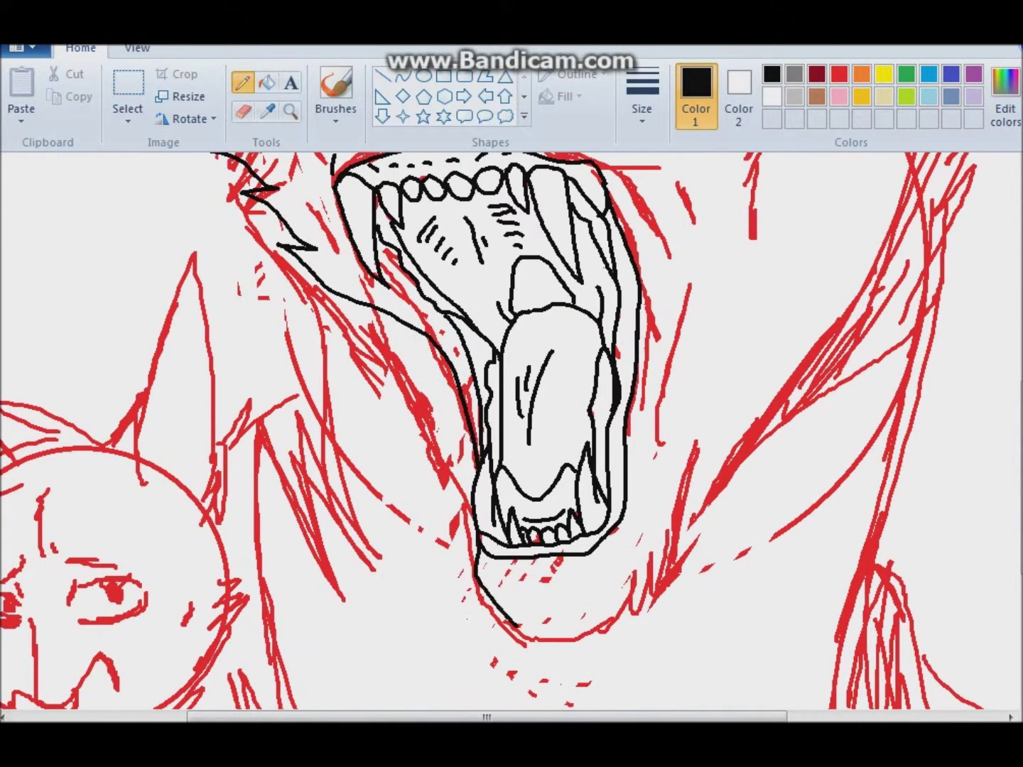
Ink the large cat's right cheek line and its jagged fur up to the base of the ear
mouse_move(647, 591)
left_mouse_down()
mouse_move(675, 432)
mouse_move(870, 256)
mouse_move(923, 202)
left_mouse_up()
scroll(511, 425, "up", 4)
scroll(511, 425, "right", 2)
mouse_move(803, 387)
left_mouse_down()
mouse_move(721, 483)
mouse_move(742, 250)
left_mouse_up()
left_click_drag(682, 277, 664, 321)
scroll(511, 426, "up", 1)
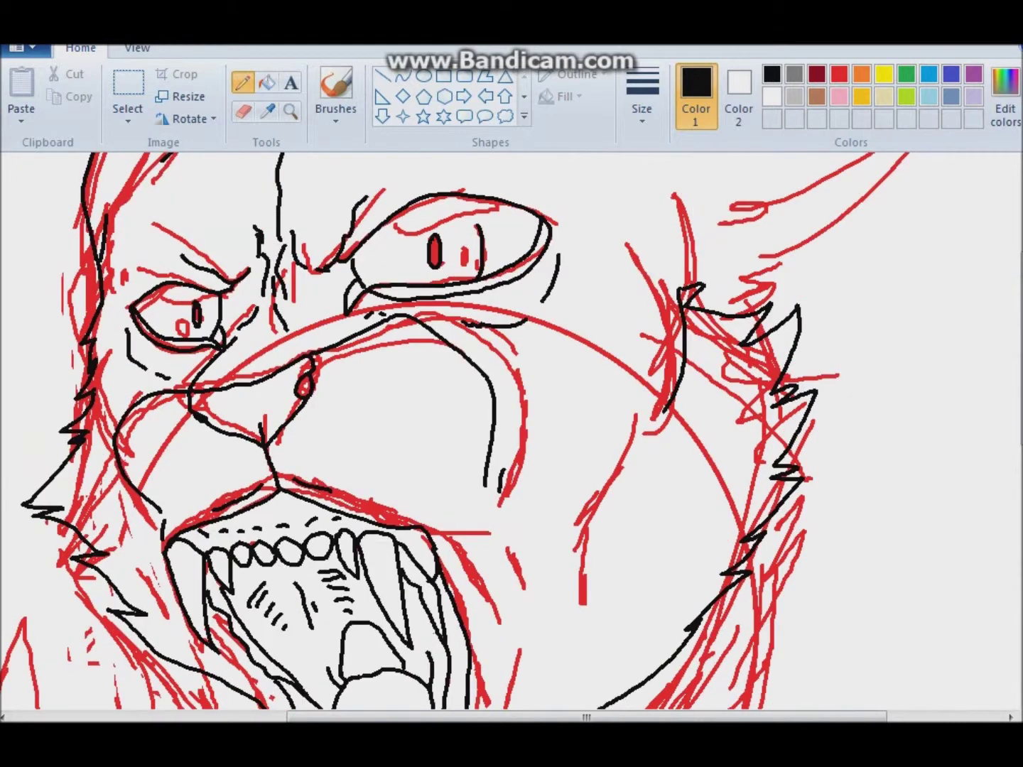
Ink the outline and inner fold of the large cat's long swept-back ear in black
scroll(511, 426, "up", 2)
scroll(511, 426, "up", 2)
scroll(512, 426, "right", 3)
mouse_move(334, 323)
left_mouse_down()
mouse_move(486, 249)
mouse_move(605, 341)
mouse_move(891, 240)
mouse_move(497, 458)
left_mouse_up()
mouse_move(749, 359)
left_mouse_down()
mouse_move(478, 442)
mouse_move(644, 462)
mouse_move(531, 502)
mouse_move(533, 539)
left_mouse_up()
scroll(512, 426, "down", 3)
Ink the jagged fur down the right side of the large cat's neck and the front leg line below it
left_click(290, 112)
left_click(214, 342)
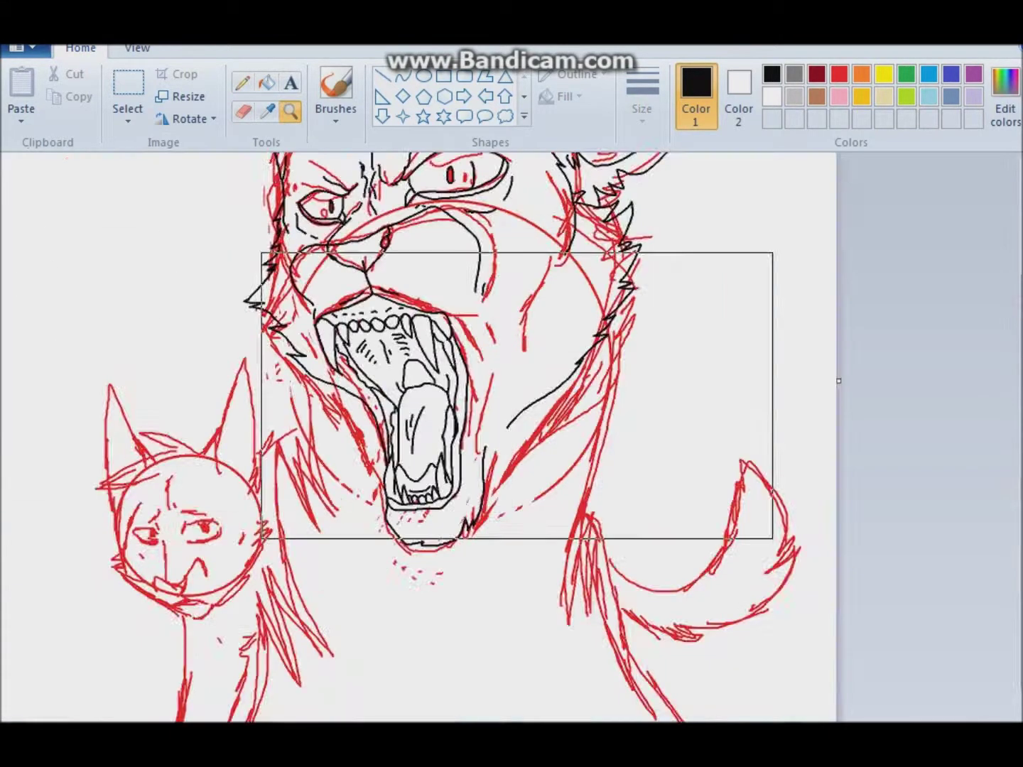
left_click(416, 377)
left_click(242, 82)
scroll(511, 426, "down", 3)
scroll(511, 426, "up", 2)
left_click_drag(674, 258, 586, 671)
scroll(511, 425, "down", 5)
mouse_move(586, 276)
left_mouse_down()
mouse_move(668, 561)
mouse_move(770, 708)
left_mouse_up()
scroll(511, 426, "down", 1)
Ink the pointed chest and neck fur tufts of the large cat beside the small cat's head
scroll(511, 426, "left", 5)
left_click_drag(406, 476, 465, 529)
left_click_drag(445, 526, 518, 472)
left_click_drag(416, 263, 476, 348)
scroll(511, 426, "up", 4)
left_click_drag(454, 399, 458, 272)
left_click_drag(457, 273, 529, 457)
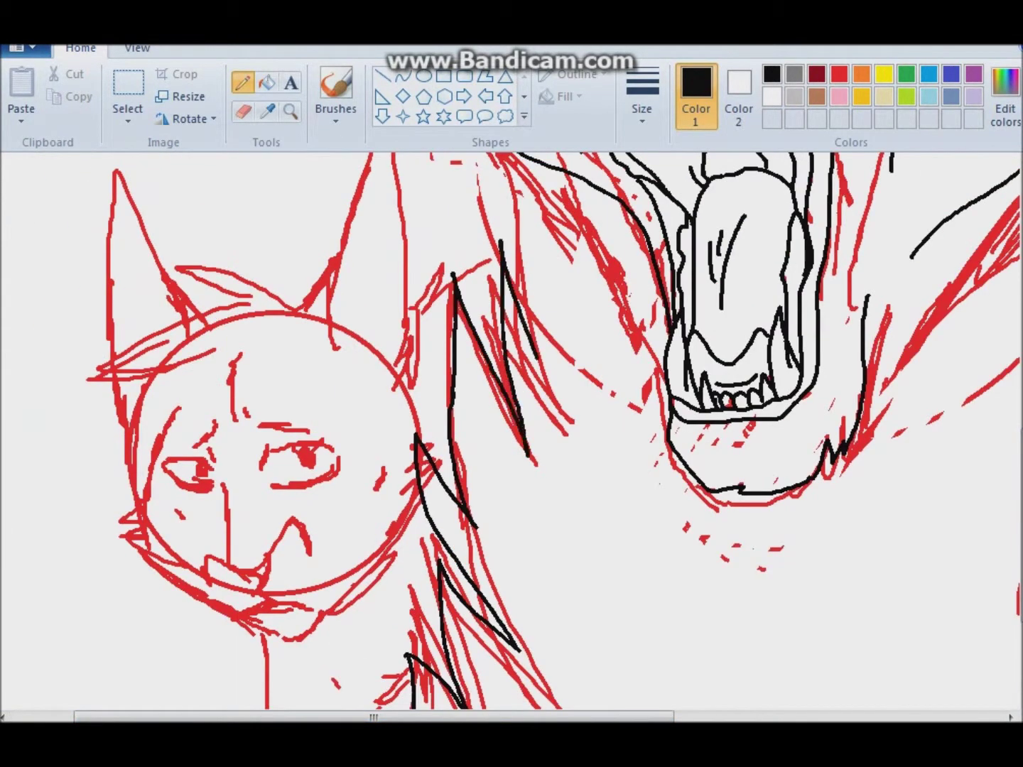
left_click_drag(517, 169, 542, 379)
Ink the swept fringe on top of the small cat's head in black, with two pointed tips
scroll(512, 425, "up", 3)
scroll(511, 425, "down", 5)
left_click(290, 112)
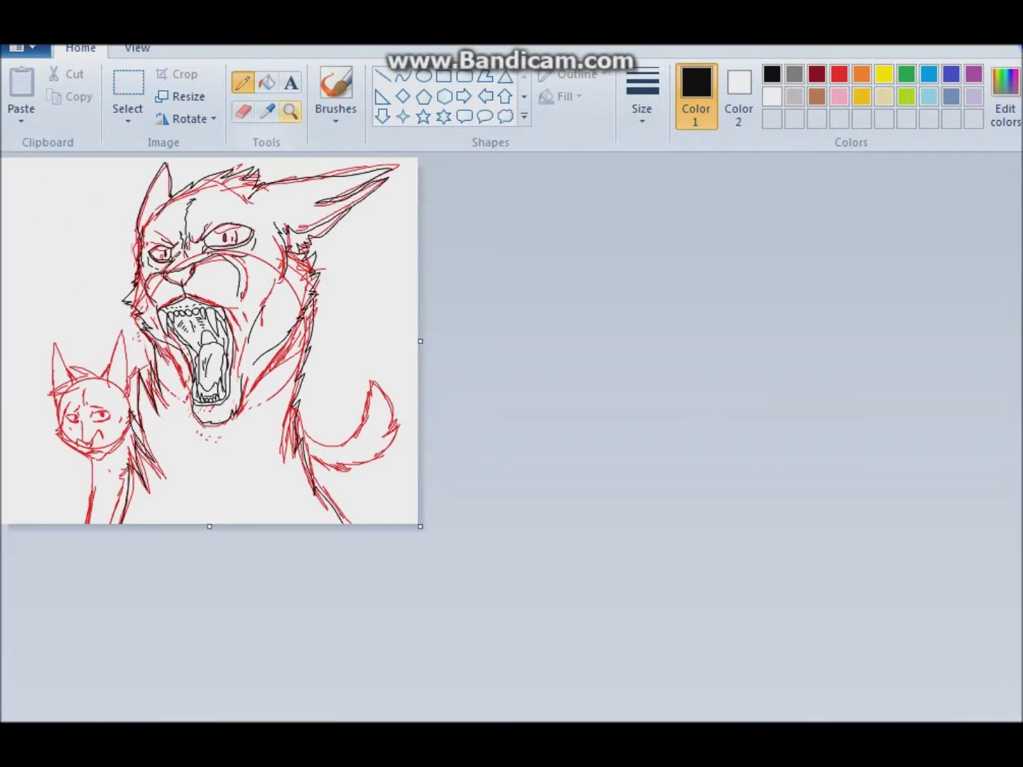
left_click(213, 320)
left_click(254, 527)
left_click(324, 267)
left_click_drag(651, 436, 444, 548)
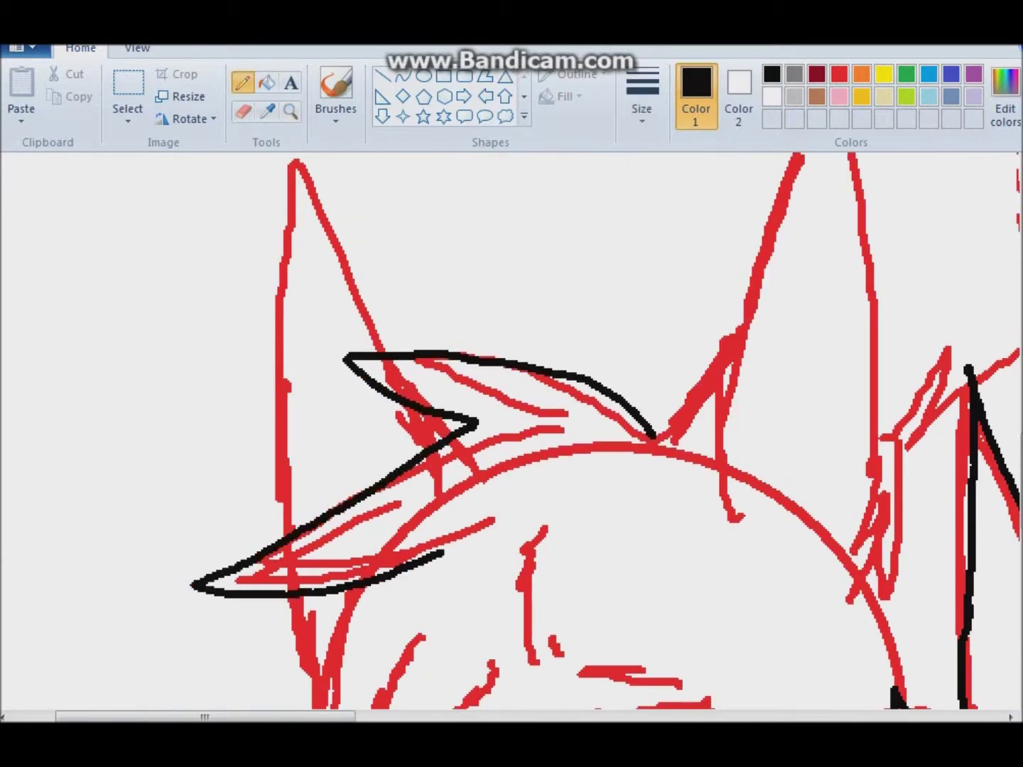
Ink the hair strands hanging over the small cat's forehead and the left side of its face
scroll(445, 548, "down", 4)
left_click_drag(342, 349, 513, 290)
left_click_drag(435, 401, 478, 283)
Ink both of the small cat's eye outlines, with their inner-corner creases and the line above the right-hand eye
scroll(511, 426, "down", 2)
mouse_move(584, 361)
left_mouse_down()
mouse_move(597, 334)
mouse_move(596, 408)
left_mouse_up()
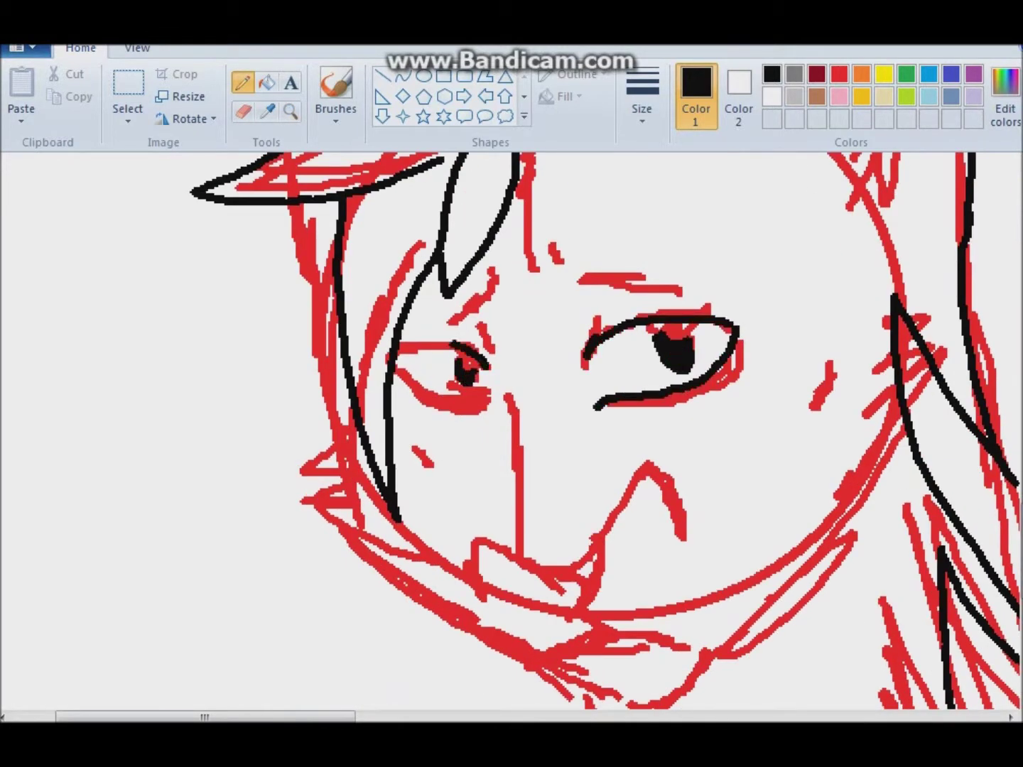
left_click_drag(455, 342, 480, 405)
left_click_drag(483, 332, 490, 354)
left_click_drag(580, 322, 580, 343)
left_click_drag(566, 281, 648, 294)
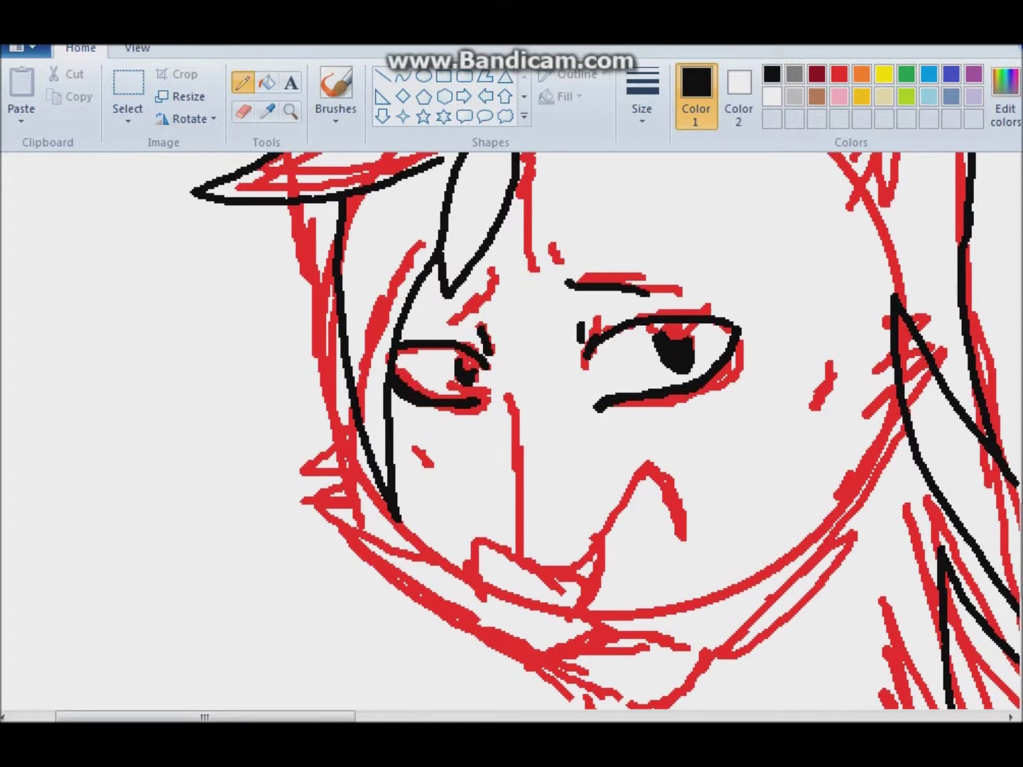
Ink the small cat's nose bridge, nose and mouth line in black
left_click_drag(502, 384, 604, 533)
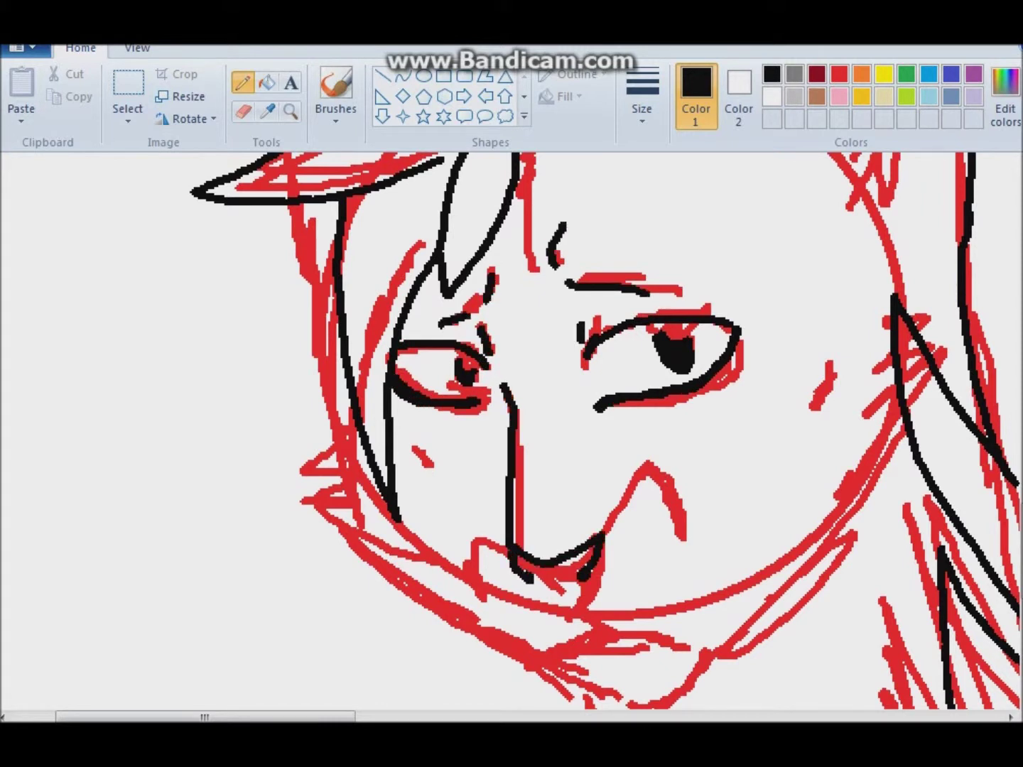
left_click_drag(567, 598, 681, 648)
left_click_drag(588, 629, 524, 659)
Ink the small cat's left cheek tufts and its jaw and chin outline, changing the line thickness as needed
left_click(641, 109)
mouse_move(345, 444)
left_mouse_down()
mouse_move(355, 490)
mouse_move(452, 510)
left_mouse_up()
left_click(597, 217)
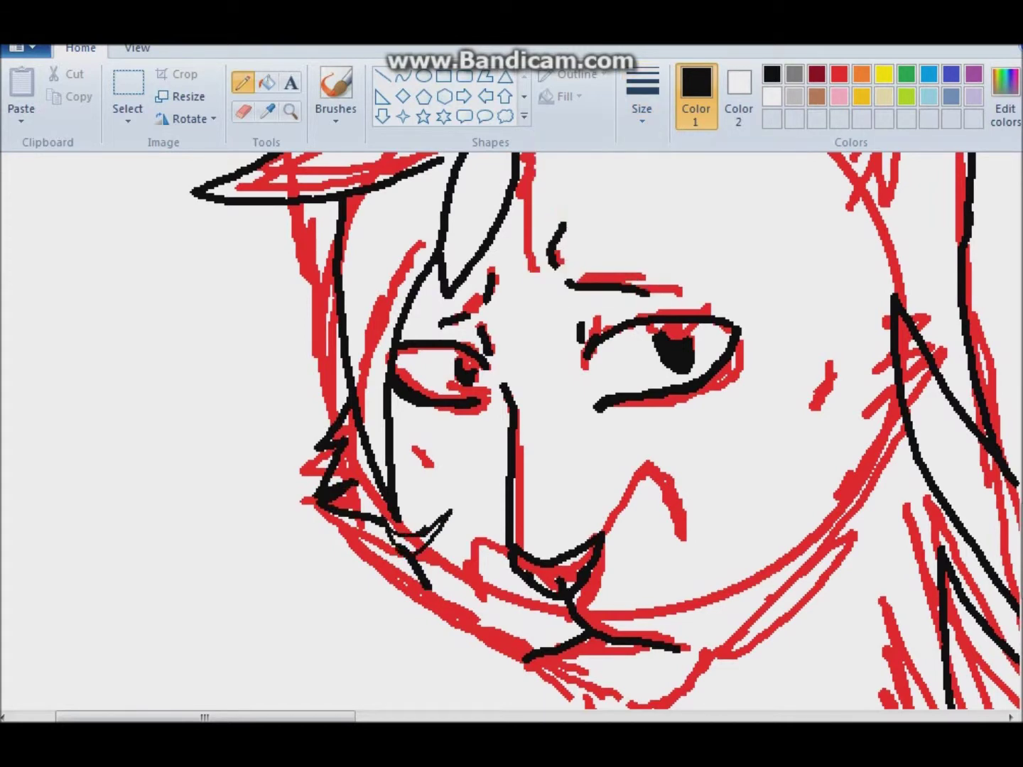
scroll(511, 426, "down", 3)
mouse_move(534, 521)
left_mouse_down()
mouse_move(593, 565)
mouse_move(700, 500)
left_mouse_up()
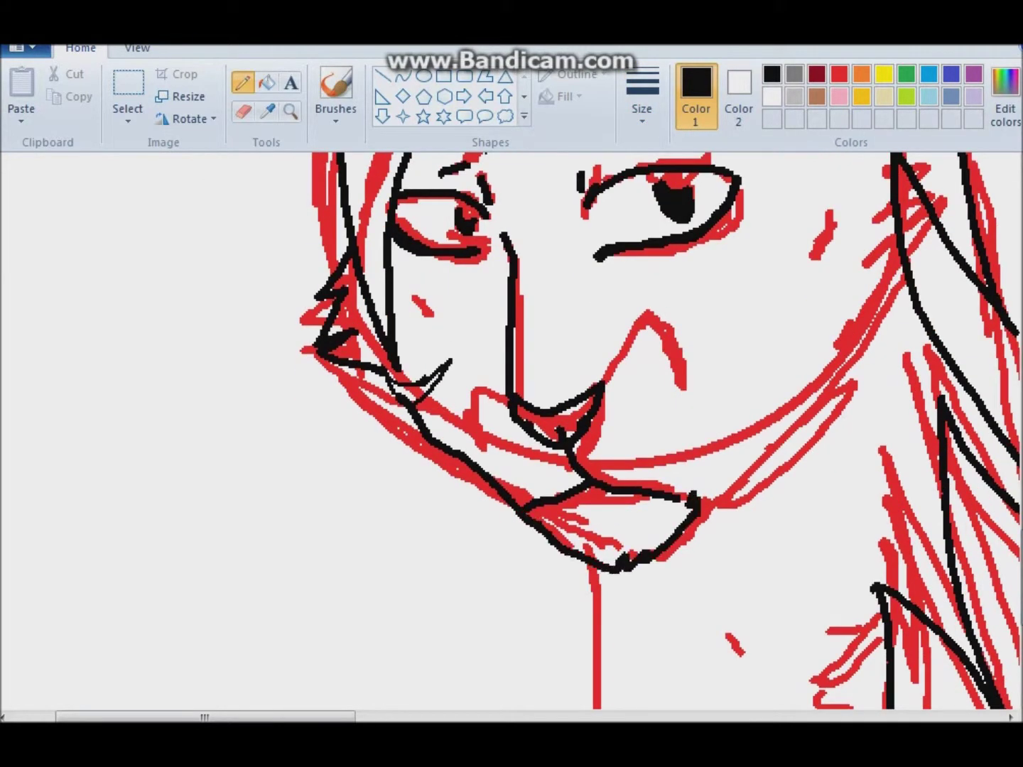
Ink the small cat's muzzle curve and the jagged fur along the right side of its face
left_click_drag(609, 374, 705, 417)
scroll(511, 426, "up", 2)
left_click_drag(756, 453, 880, 580)
left_click_drag(863, 399, 909, 460)
scroll(511, 425, "up", 4)
left_click_drag(858, 429, 941, 496)
left_click_drag(806, 369, 887, 431)
Ink the small cat's tall right-hand ear outline and the hair line running down from its base
scroll(511, 426, "up", 4)
left_click_drag(813, 609, 745, 291)
scroll(511, 426, "up", 3)
left_click_drag(821, 245, 898, 639)
scroll(511, 425, "down", 6)
left_click_drag(894, 316, 832, 481)
left_click_drag(881, 238, 902, 510)
mouse_move(742, 174)
left_mouse_down()
mouse_move(668, 419)
mouse_move(770, 490)
left_mouse_up()
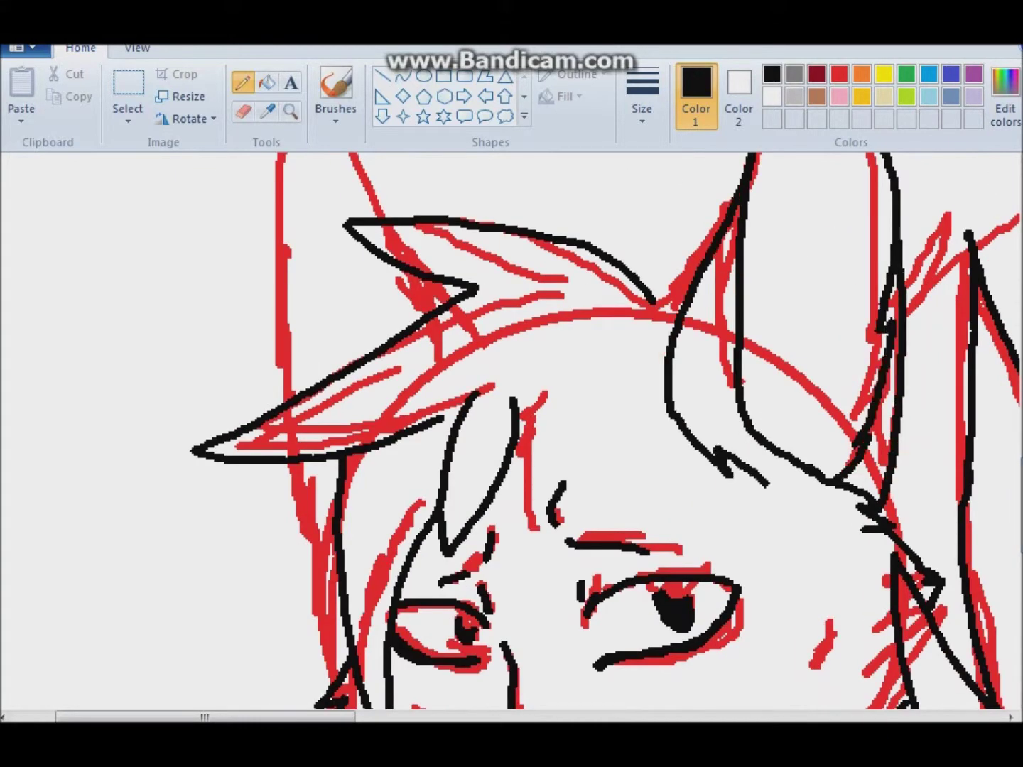
Ink the tuft between the fringe and the right-hand ear, and the jagged fur inside that ear
left_click_drag(649, 264, 681, 305)
scroll(606, 432, "up", 4)
scroll(606, 432, "down", 1)
left_click_drag(774, 362, 884, 469)
left_click_drag(777, 415, 756, 349)
left_click_drag(767, 362, 859, 288)
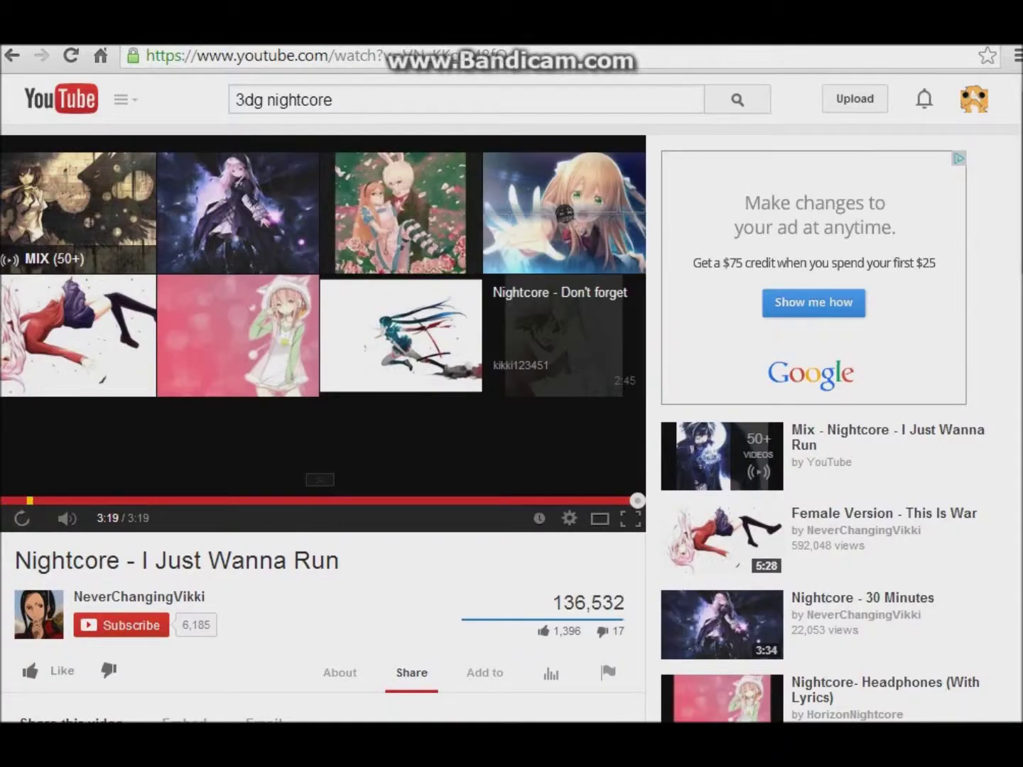
scroll(512, 426, "down", 10)
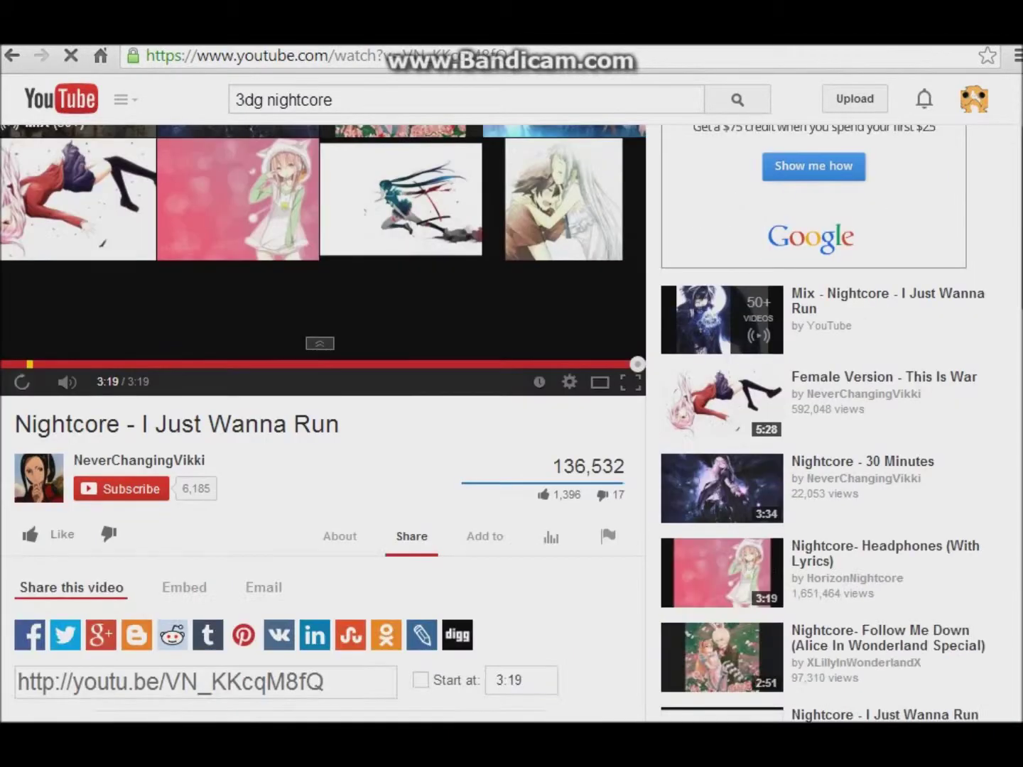
scroll(511, 426, "down", 8)
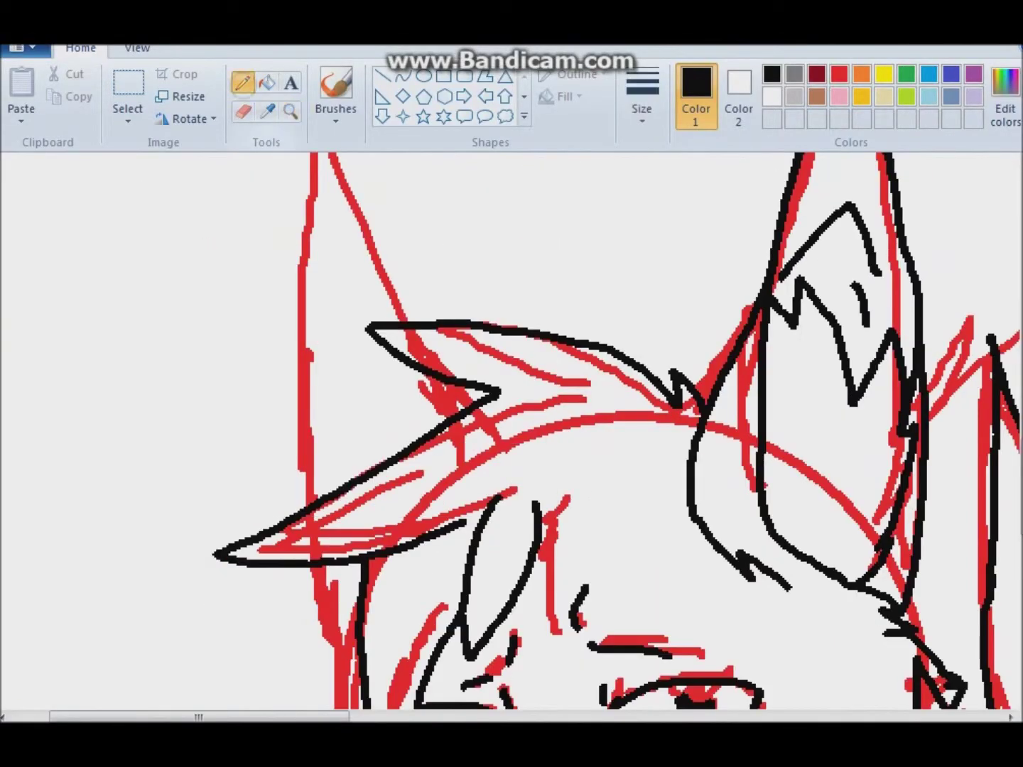
Ink the small cat's left-hand ear with a small notch in its outer edge
mouse_move(405, 320)
left_mouse_down()
mouse_move(306, 312)
mouse_move(323, 458)
left_mouse_up()
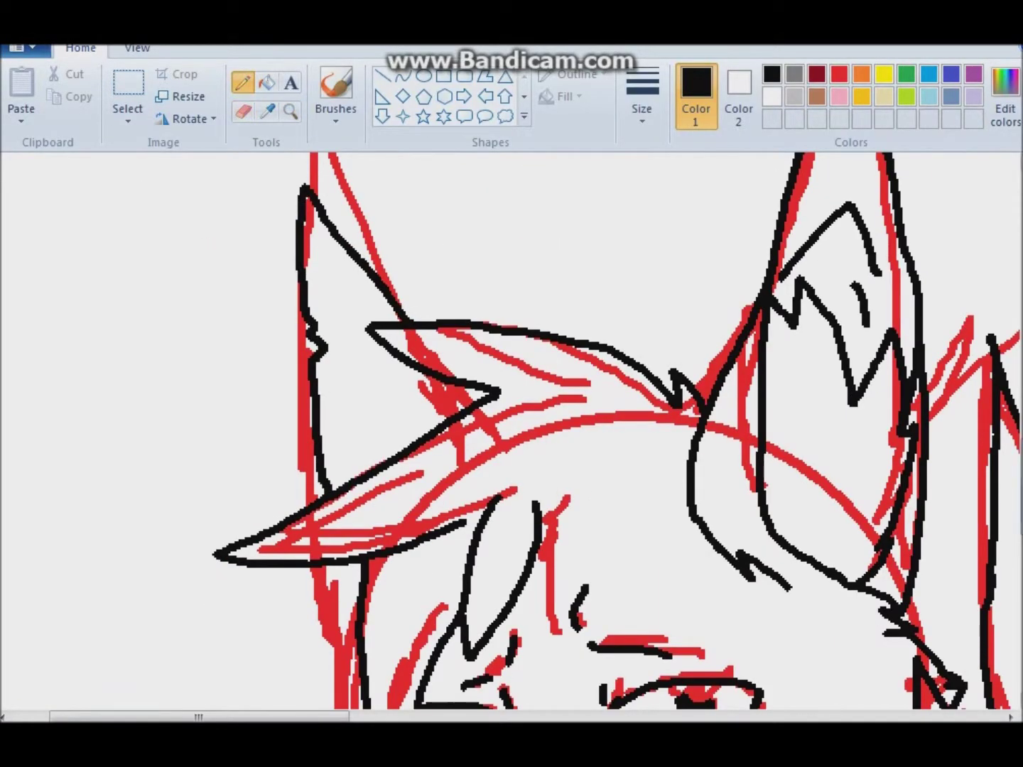
scroll(511, 426, "down", 2)
Change the line thickness and ink the notch in the gap of the small cat's right-hand ear edge
scroll(511, 426, "up", 5)
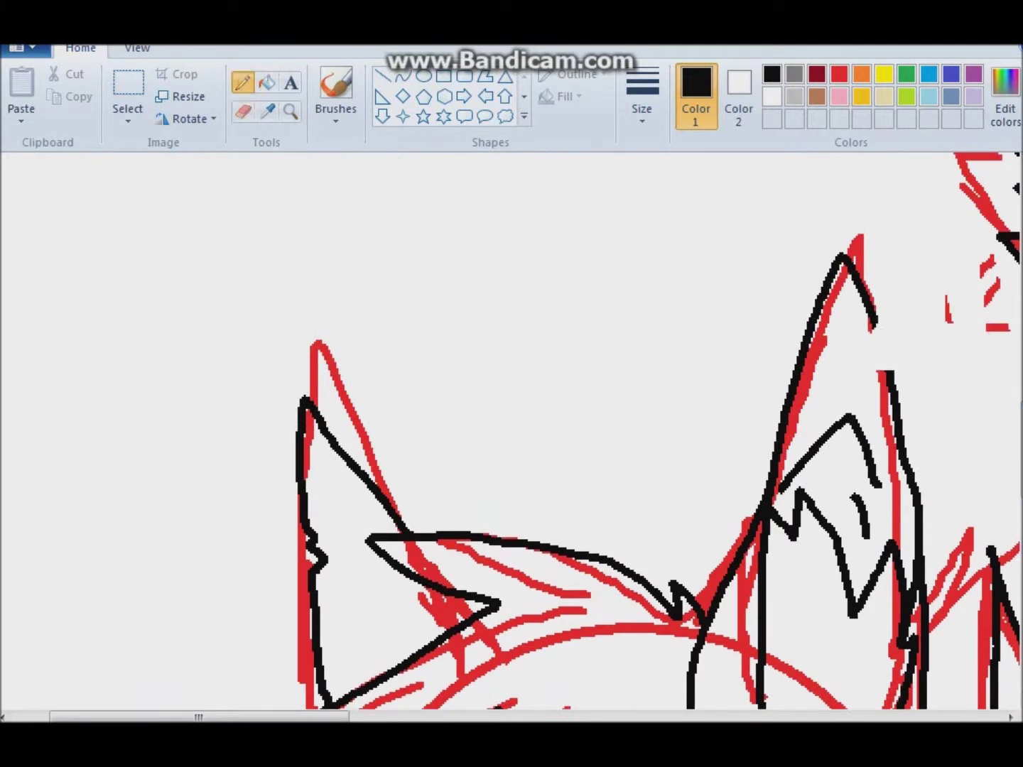
left_click(641, 106)
left_click(605, 194)
left_click_drag(863, 328, 880, 373)
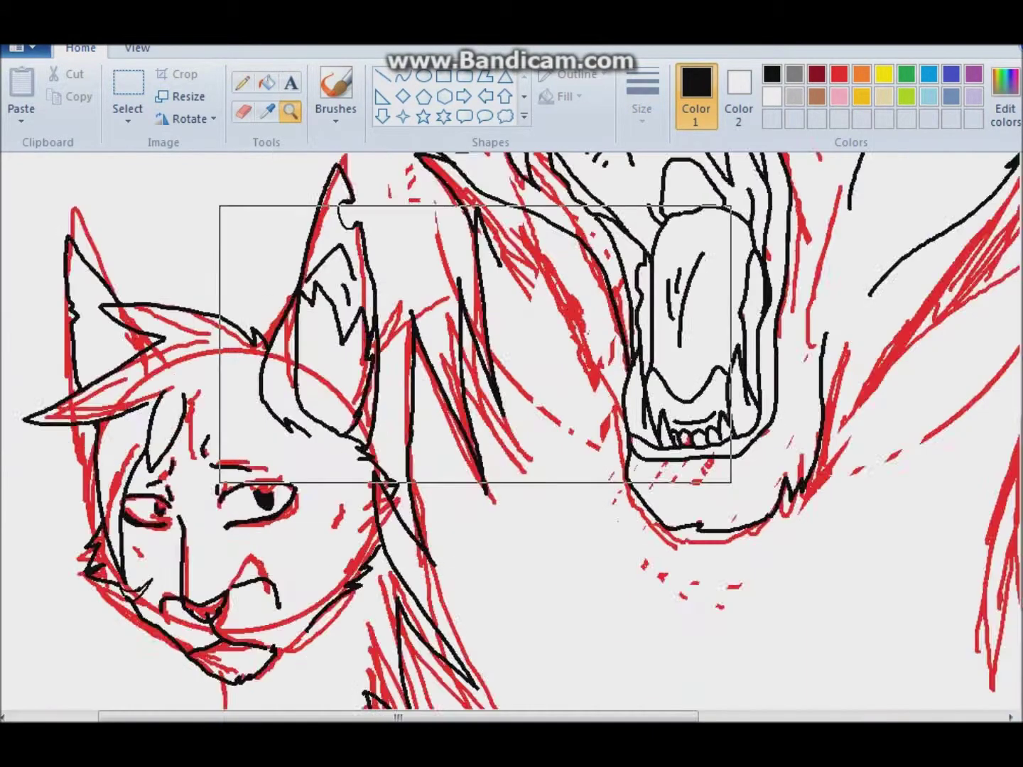
Reset the line thickness and ink the fur line joining the small cat's ear to the large cat's neck tufts
left_click(475, 344)
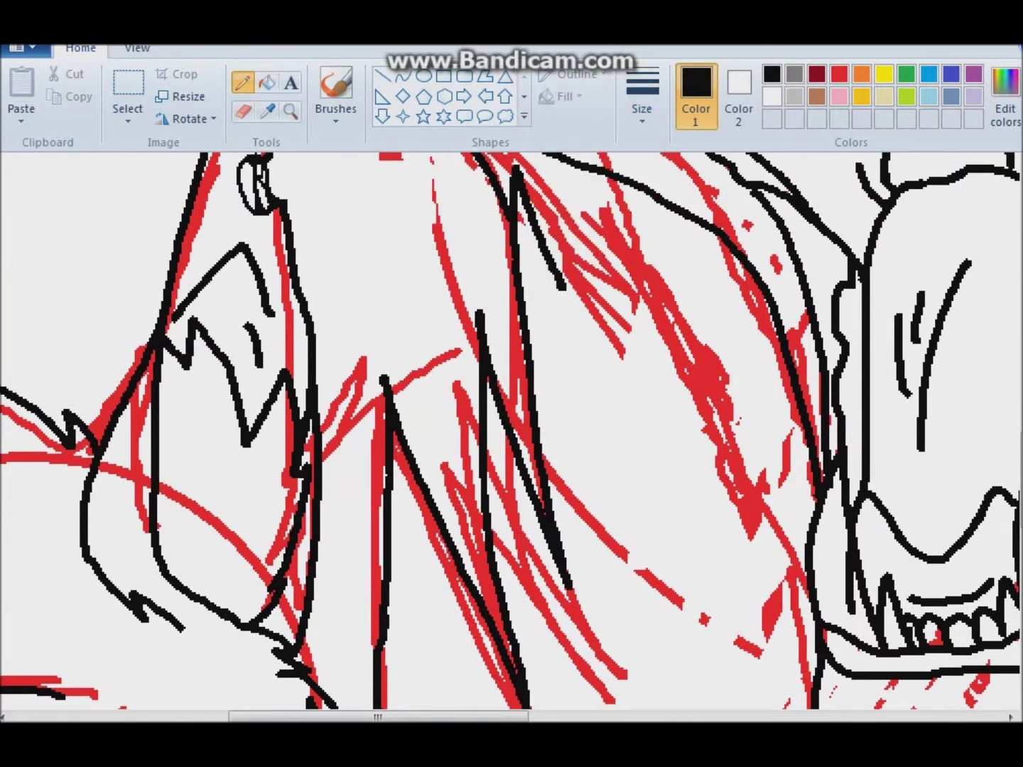
left_click(642, 106)
left_click(596, 269)
left_click_drag(323, 425, 438, 378)
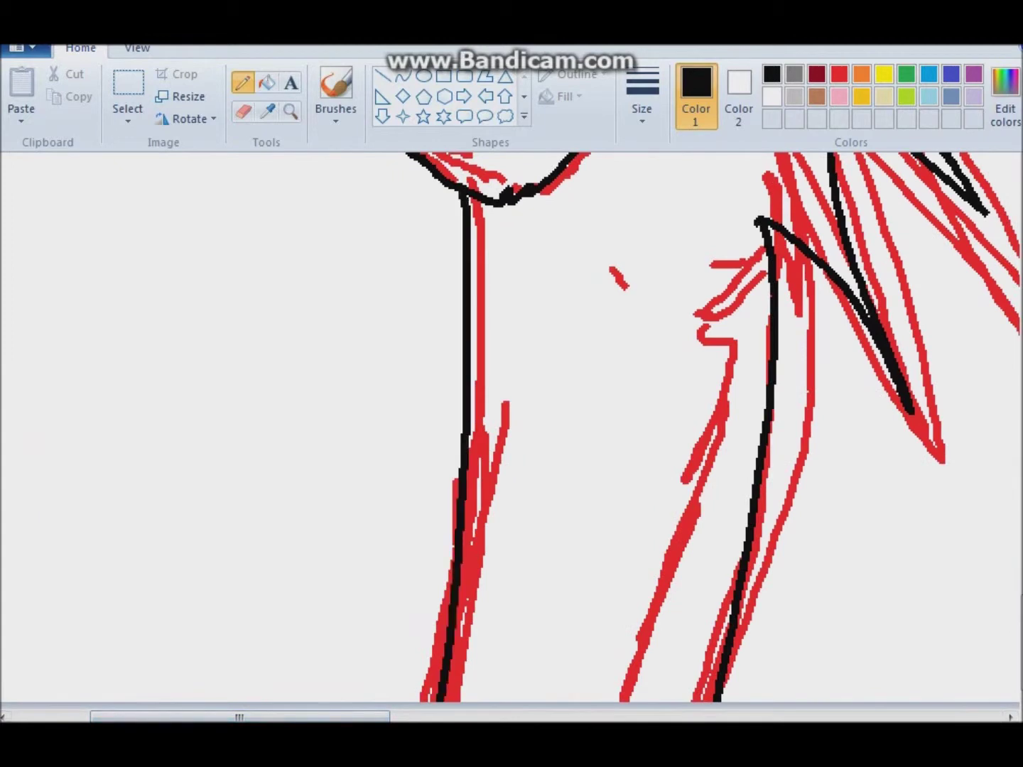
Ink the small cat's chest fur and the fur tufts on the large cat's right-hand shoulder
mouse_move(753, 302)
left_mouse_down()
mouse_move(625, 700)
mouse_move(636, 278)
mouse_move(540, 213)
left_mouse_up()
left_click_drag(239, 716, 743, 716)
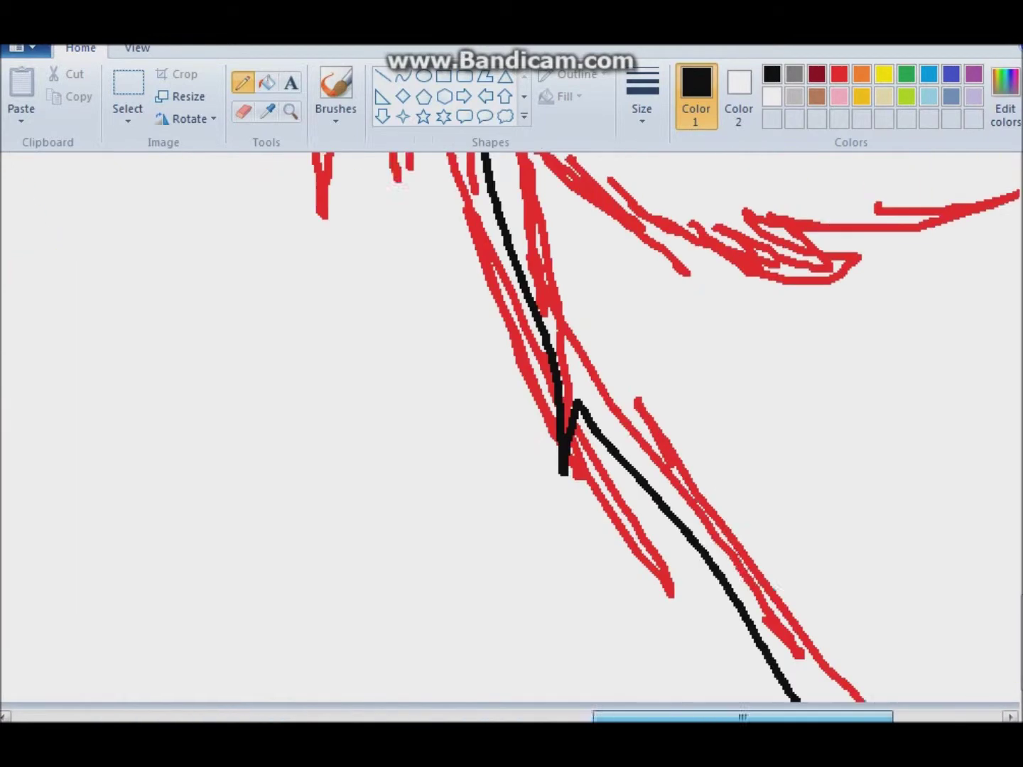
scroll(512, 426, "up", 10)
left_click_drag(384, 248, 512, 603)
Ink the tail's underside and outer edge with jagged fur tufts
scroll(511, 427, "down", 9)
mouse_move(512, 277)
left_mouse_down()
mouse_move(540, 437)
mouse_move(930, 546)
left_mouse_up()
scroll(511, 426, "up", 6)
scroll(511, 425, "right", 5)
left_click_drag(597, 548, 849, 182)
scroll(511, 426, "up", 3)
left_click_drag(813, 368, 857, 340)
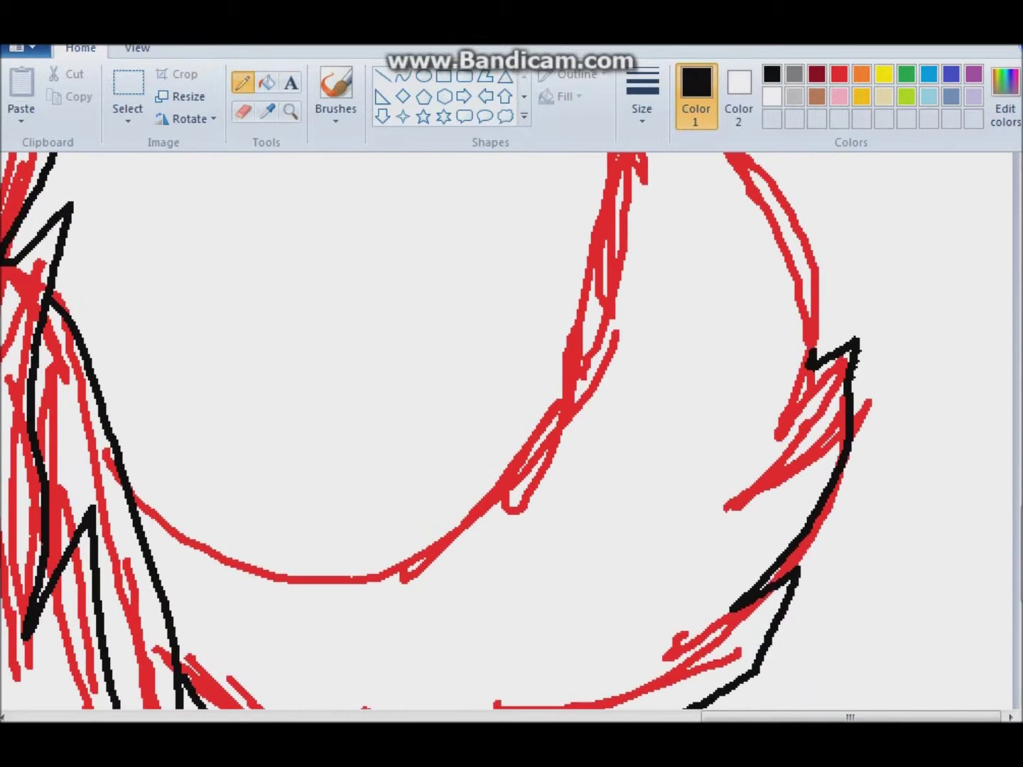
Ink the tail's tip and its inner edge back to the large cat's body
scroll(512, 426, "up", 3)
left_click_drag(800, 397, 536, 618)
left_click_drag(685, 285, 696, 491)
scroll(511, 426, "down", 5)
mouse_move(516, 355)
left_mouse_down()
mouse_move(322, 470)
mouse_move(136, 395)
left_mouse_up()
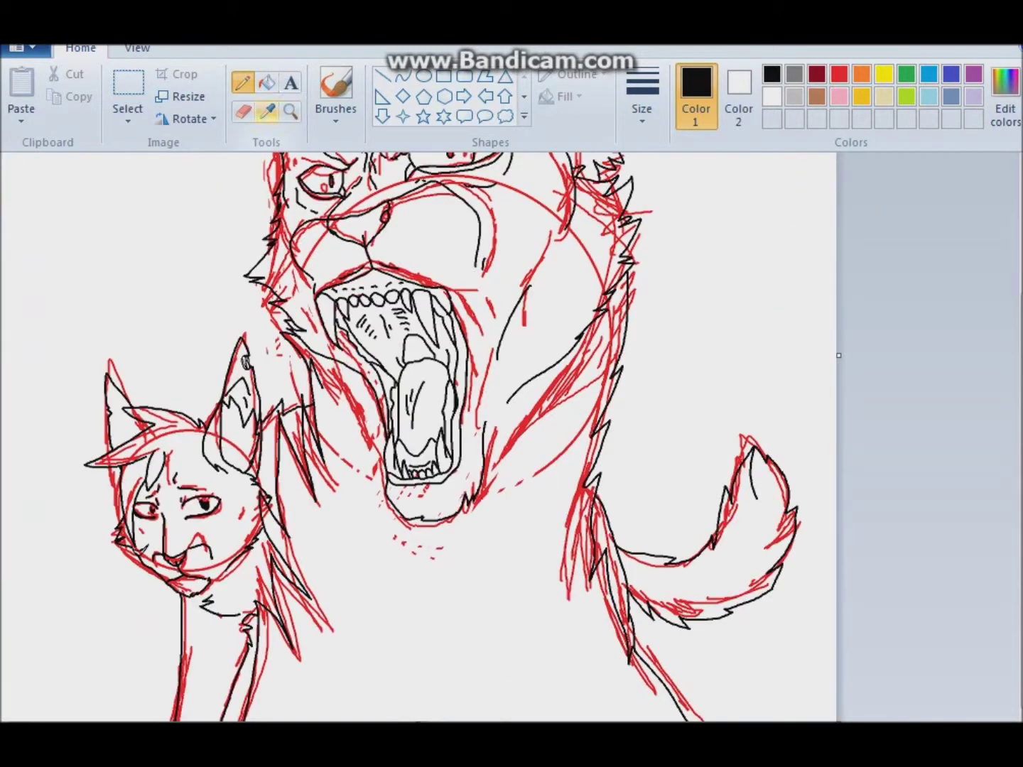
Flood the background, the large cat's body, muzzle and nose, and the small cat's face and ears with red
left_click(839, 74)
left_click(266, 83)
left_click(461, 583)
left_click(174, 497)
left_click(122, 415)
left_click(237, 430)
left_click(238, 383)
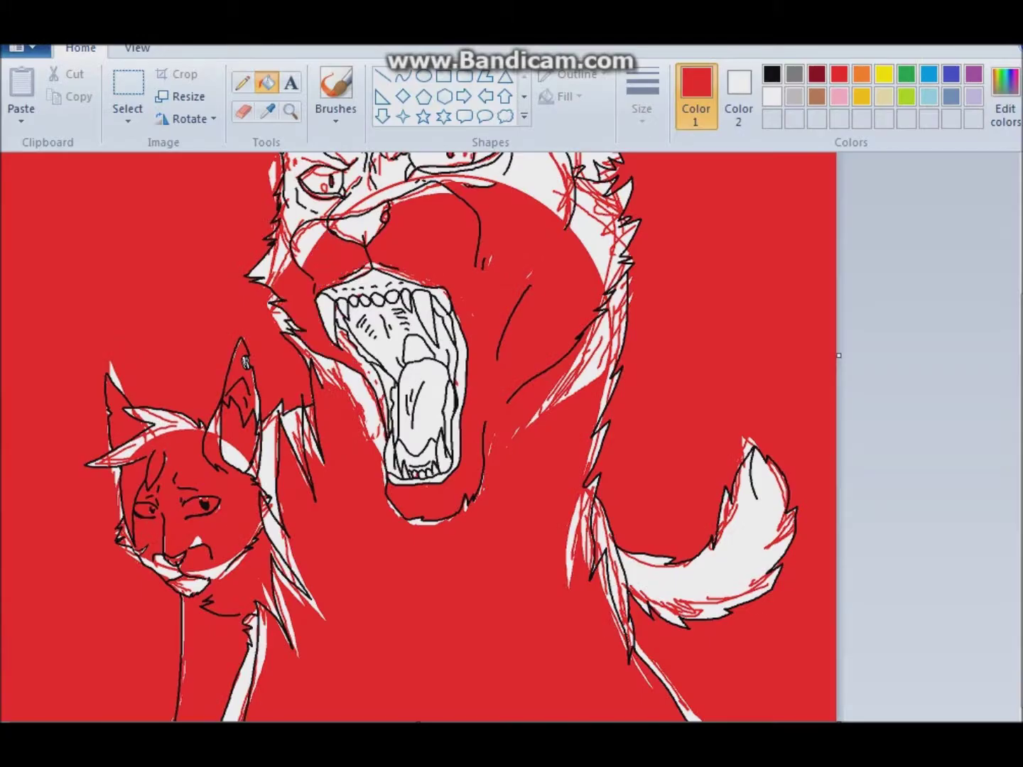
left_click(340, 192)
left_click(362, 224)
Fill the large cat's body and muzzle and the small cat's face, ears and surroundings with white
left_click(770, 96)
left_click(246, 362)
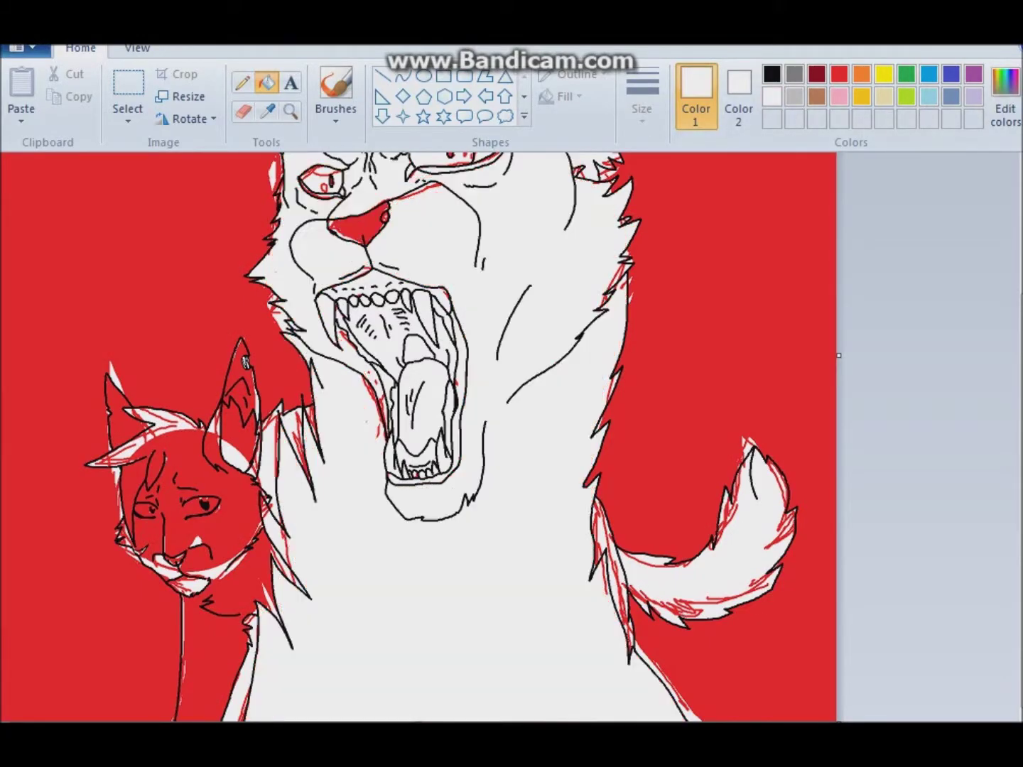
left_click(72, 285)
left_click(171, 483)
left_click(122, 415)
left_click(238, 398)
left_click(213, 639)
Flood the large cat's head, its right-hand eye and the background with red
scroll(418, 437, "up", 3)
left_click(839, 73)
left_click(540, 462)
left_click(469, 313)
left_click(71, 284)
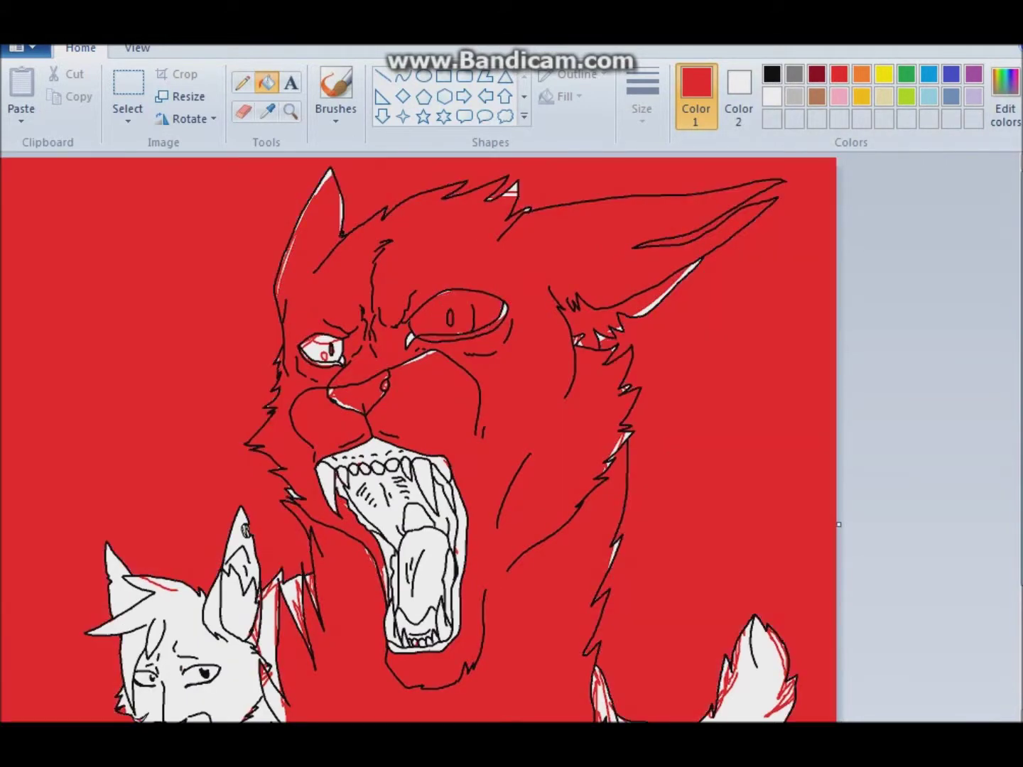
Fill the large cat's head, both eyes and the nose with white
left_click(772, 96)
left_click(541, 462)
key("ctrl+z")
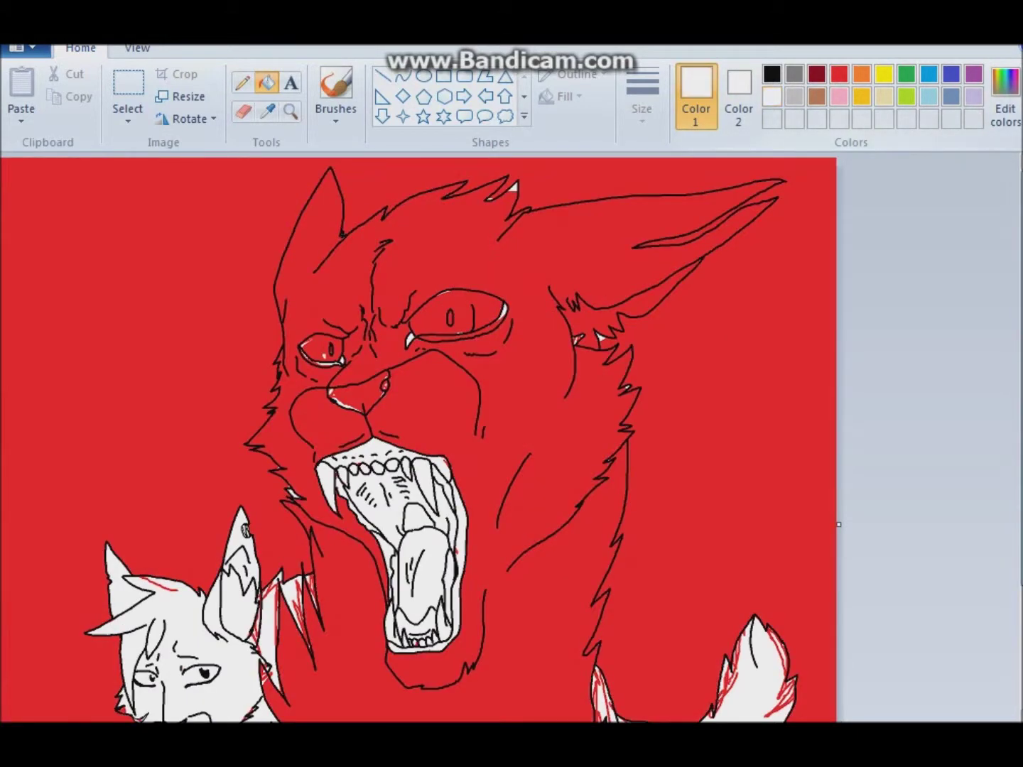
key("ctrl+y")
left_click(469, 313)
left_click(463, 329)
left_click(319, 349)
left_click(359, 390)
Fill the large cat's eyes, left-hand tear duct, nose and nostril with red
left_click(290, 113)
left_click(355, 355)
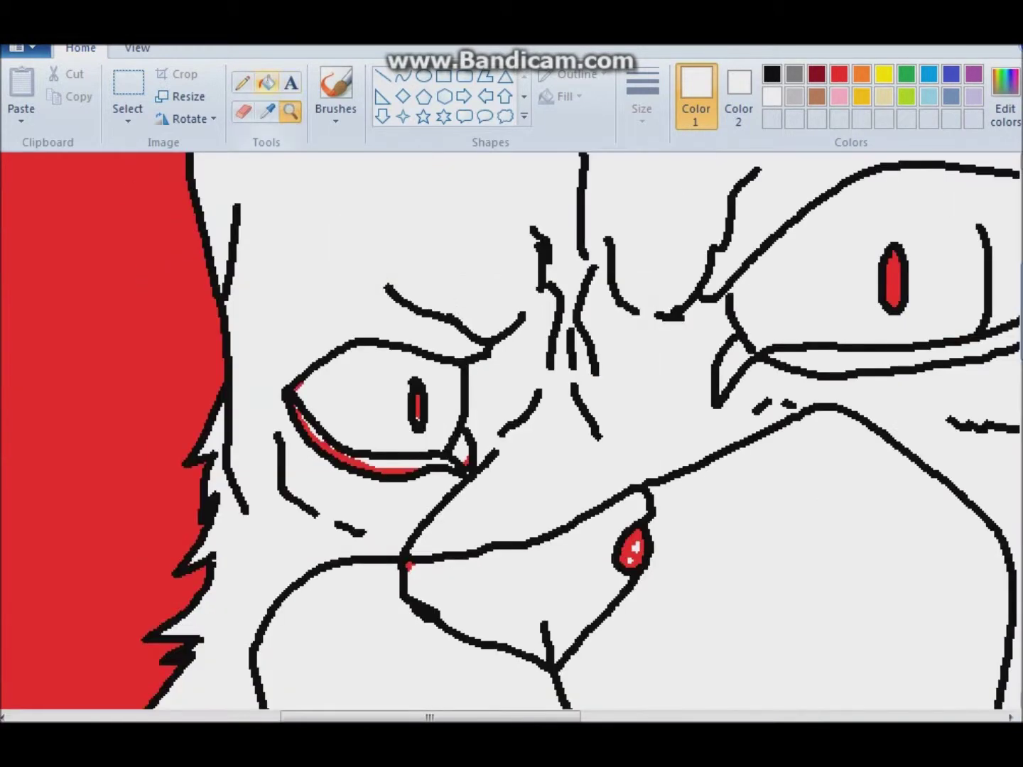
left_click(839, 73)
left_click(384, 398)
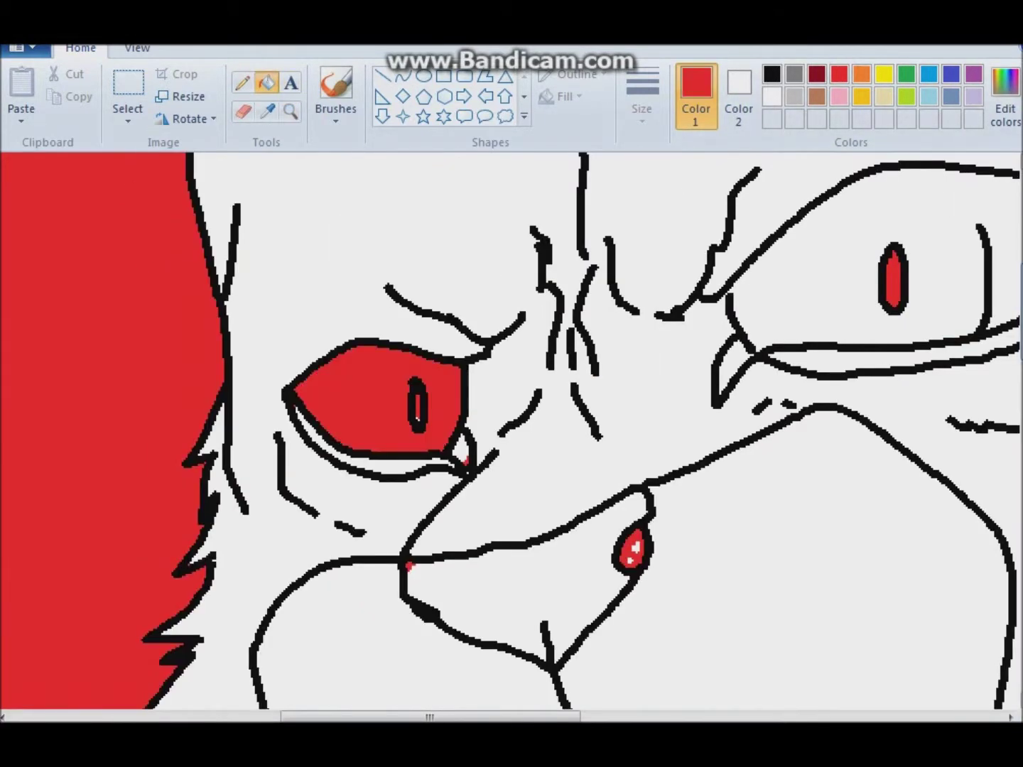
left_click(497, 596)
left_click(460, 449)
left_click(635, 547)
left_click(817, 284)
Colour the pupils of both of the large cat's eyes solid black with the Pencil
left_click(772, 73)
left_click(242, 83)
left_click_drag(418, 396, 418, 421)
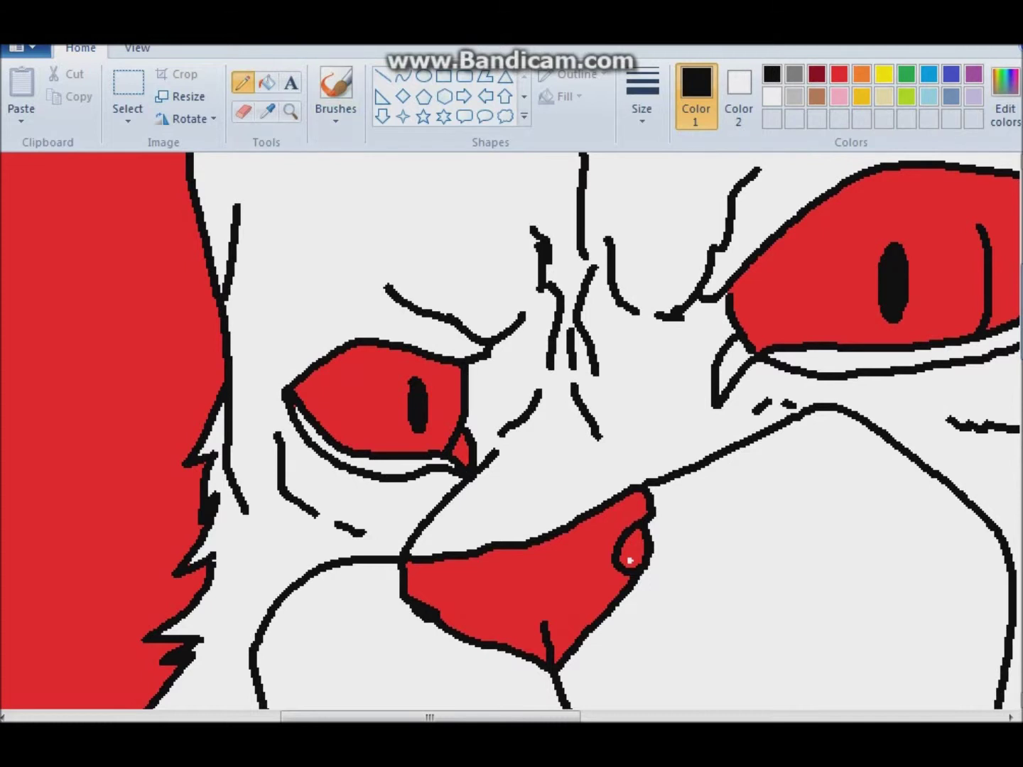
Refill both of the large cat's eyes with white and ink the curved lines beside the pupils in black
left_click(267, 82)
left_click(772, 96)
left_click(817, 284)
left_click(369, 413)
left_click(241, 82)
left_click(772, 73)
mouse_move(366, 387)
left_mouse_down()
mouse_move(387, 452)
mouse_move(366, 391)
left_mouse_up()
scroll(512, 425, "right", 3)
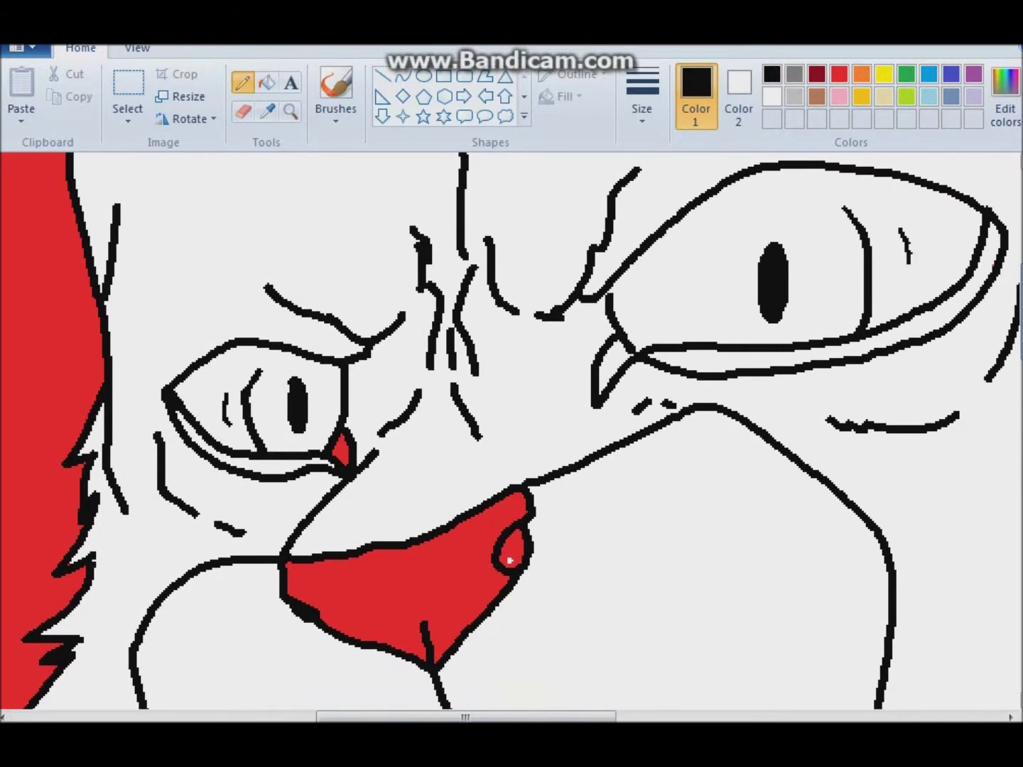
Fill the large cat's nose, nostril and left-hand tear duct with white
left_click(267, 83)
left_click(771, 96)
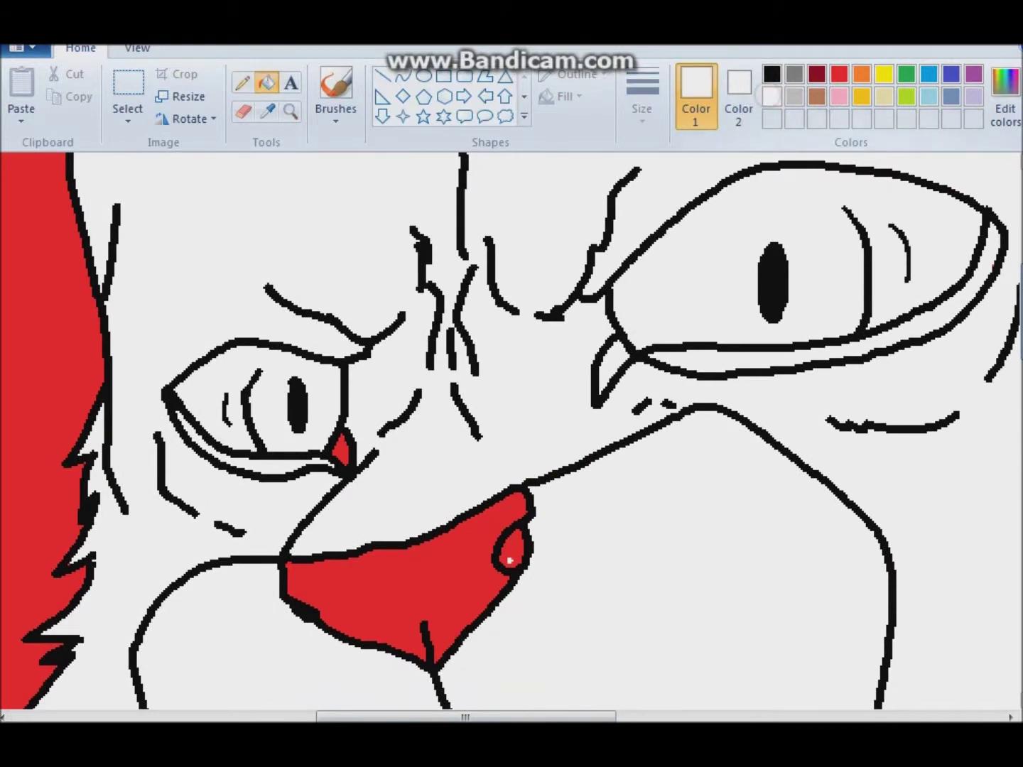
left_click(398, 596)
left_click(512, 550)
left_click(342, 451)
Fill the background on both sides of the large cat's head with white
scroll(512, 426, "down", 2)
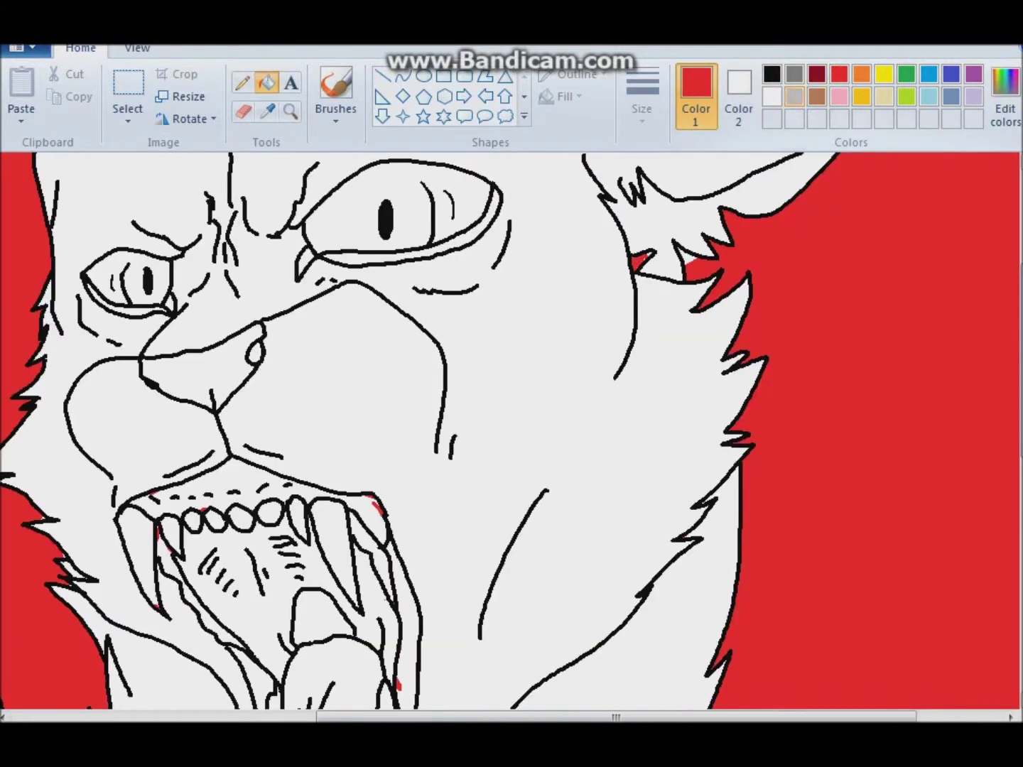
left_click(772, 97)
left_click(852, 426)
left_click(42, 605)
Fill the large cat's gums, palate, cheek lining, lips, lower mouth and fangs with red
scroll(512, 427, "up", 4)
scroll(511, 426, "down", 7)
left_click(840, 74)
left_click(256, 213)
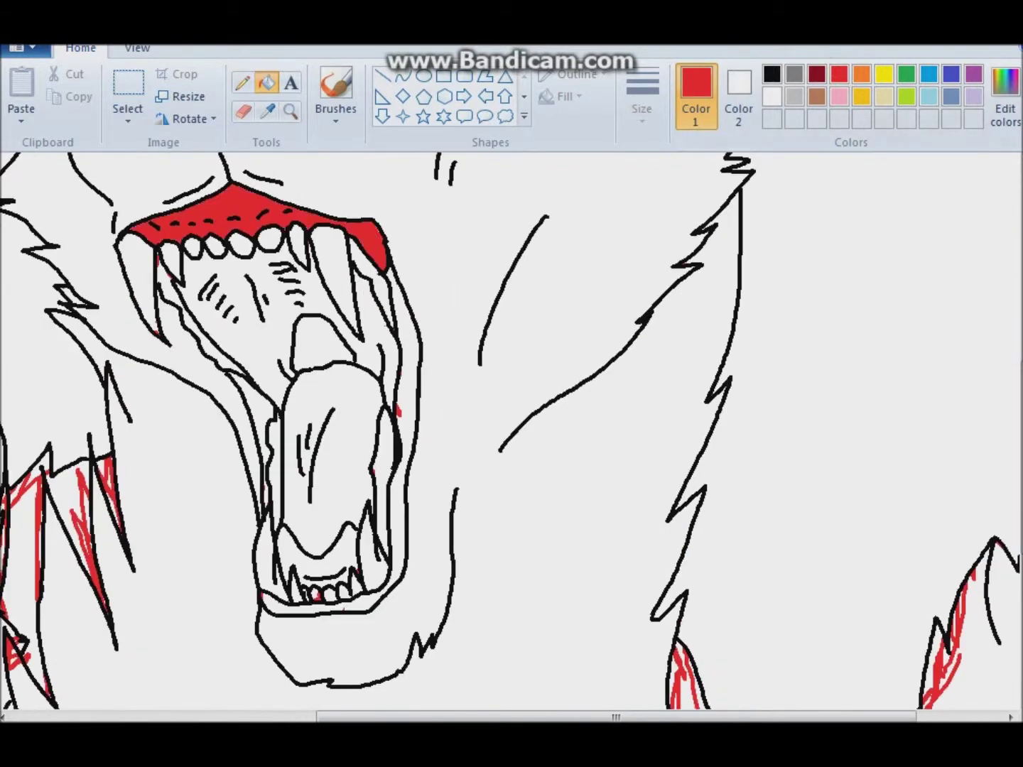
left_click(234, 298)
left_click(178, 319)
left_click(401, 355)
left_click(383, 482)
left_click(298, 561)
left_click(373, 554)
left_click(137, 284)
Fill the lower front tooth, lower mouth, right-hand lower fang and lower lip with white
left_click(290, 111)
left_click(384, 588)
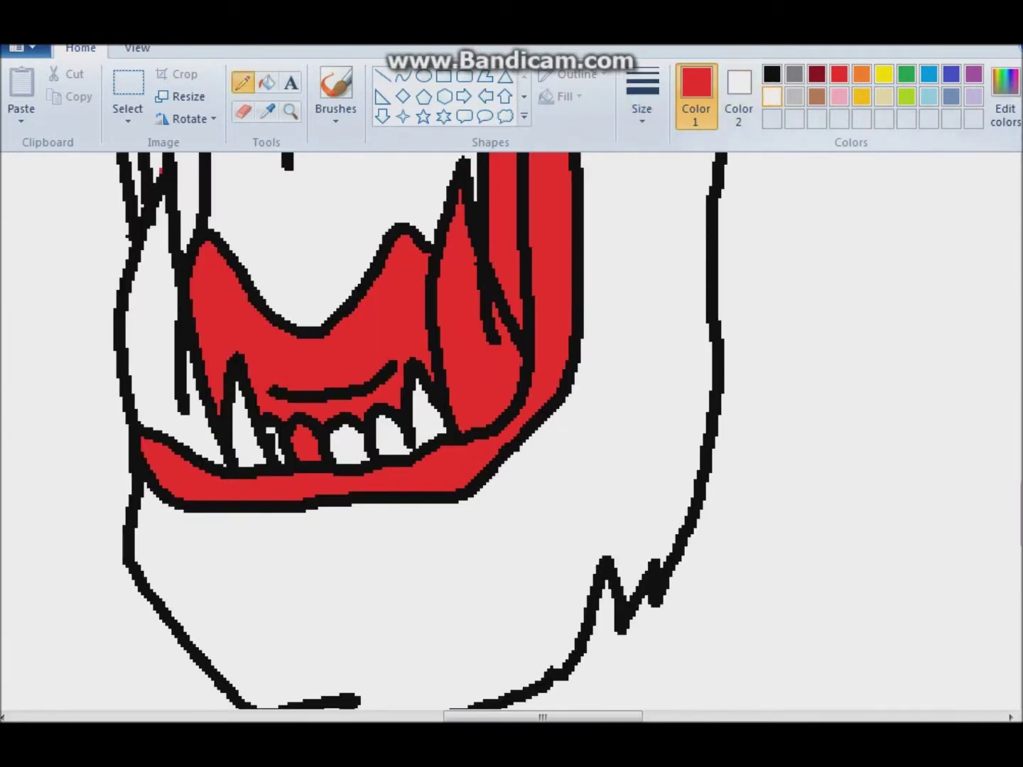
left_click(771, 95)
left_click(302, 448)
left_click(298, 285)
left_click(466, 319)
left_click(297, 482)
Fill the palate and the area behind the right-hand upper fang with white, touching up the outlines in black
scroll(511, 426, "up", 5)
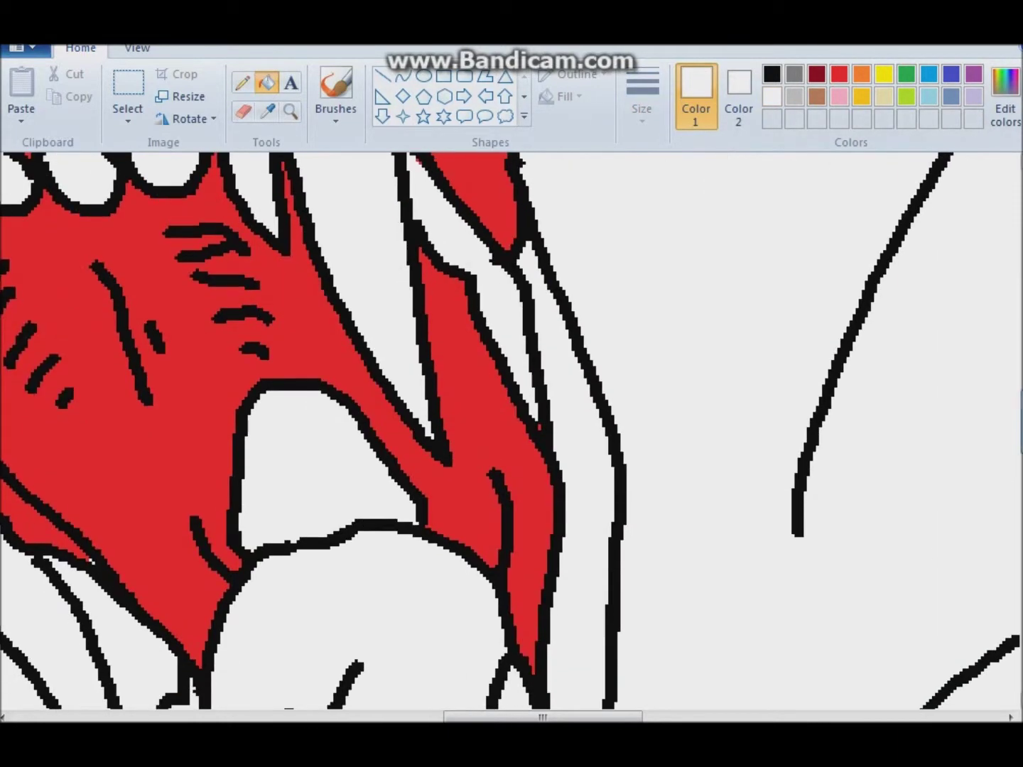
left_click(71, 248)
left_click(410, 342)
left_click(241, 82)
left_click(771, 73)
left_click(266, 83)
left_click(772, 96)
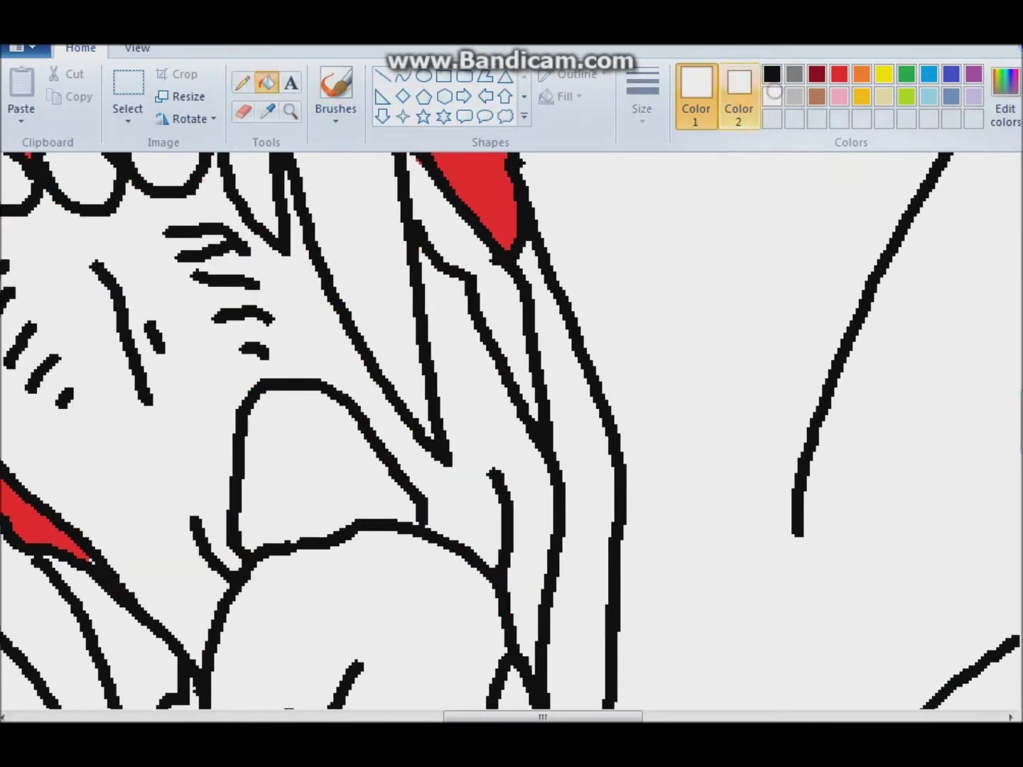
Fill the right-hand corner of the upper gum and the left-hand cheek lining with white
left_click(490, 203)
scroll(512, 426, "left", 5)
left_click(348, 426)
left_click(157, 284)
Trim the stray tips of the left-hand and right-hand upper fangs with the white Pencil
left_click(241, 83)
left_click(772, 74)
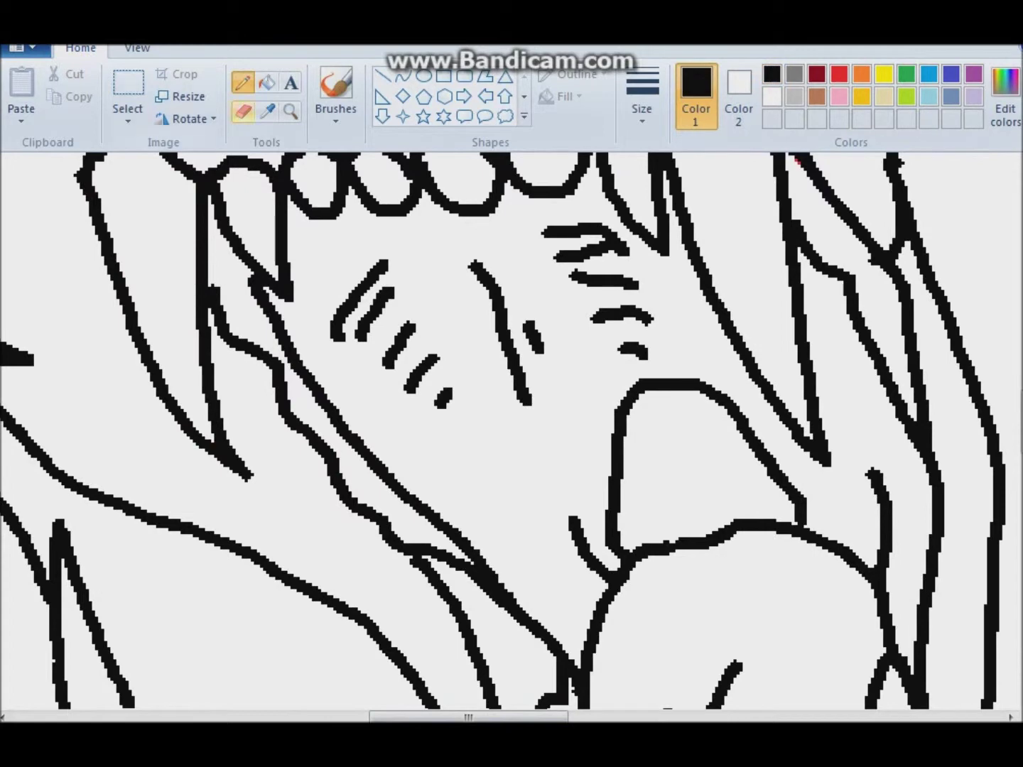
left_click(772, 96)
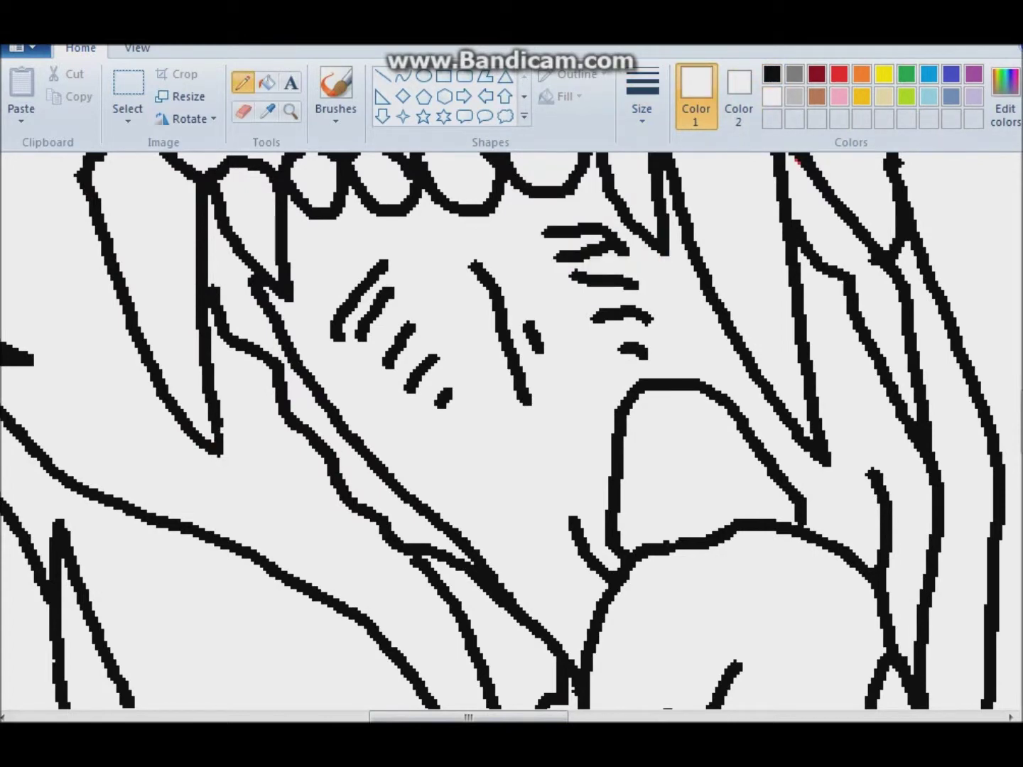
left_click(771, 73)
scroll(511, 425, "right", 5)
left_click(772, 96)
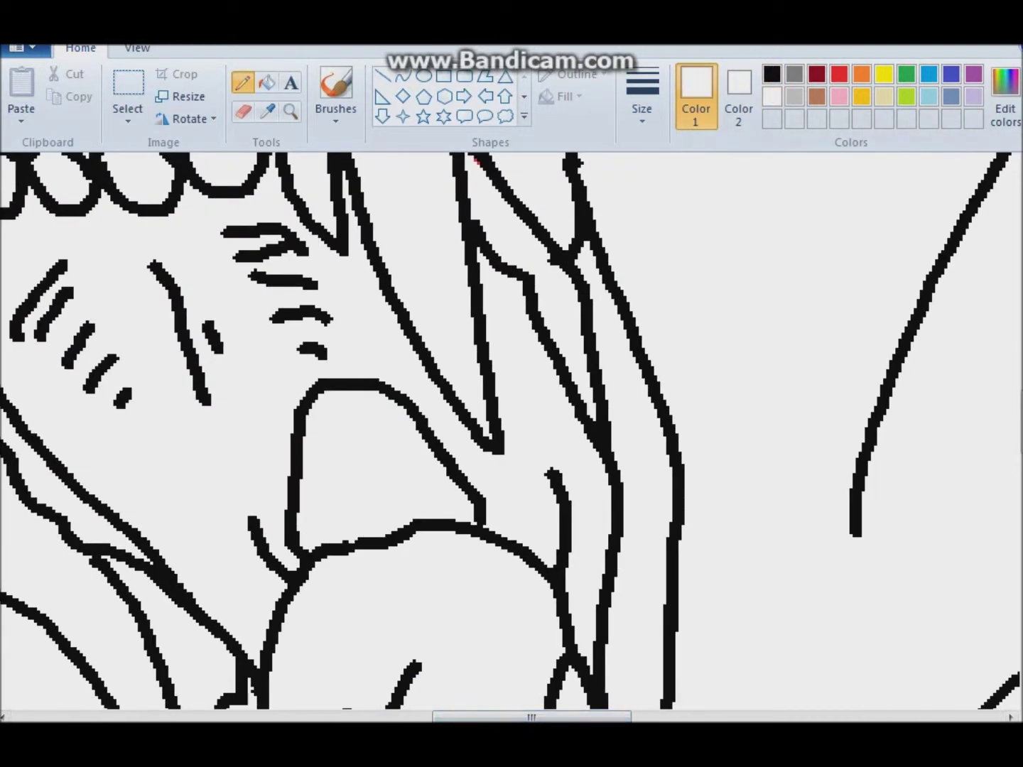
scroll(512, 426, "down", 4)
scroll(512, 426, "up", 4)
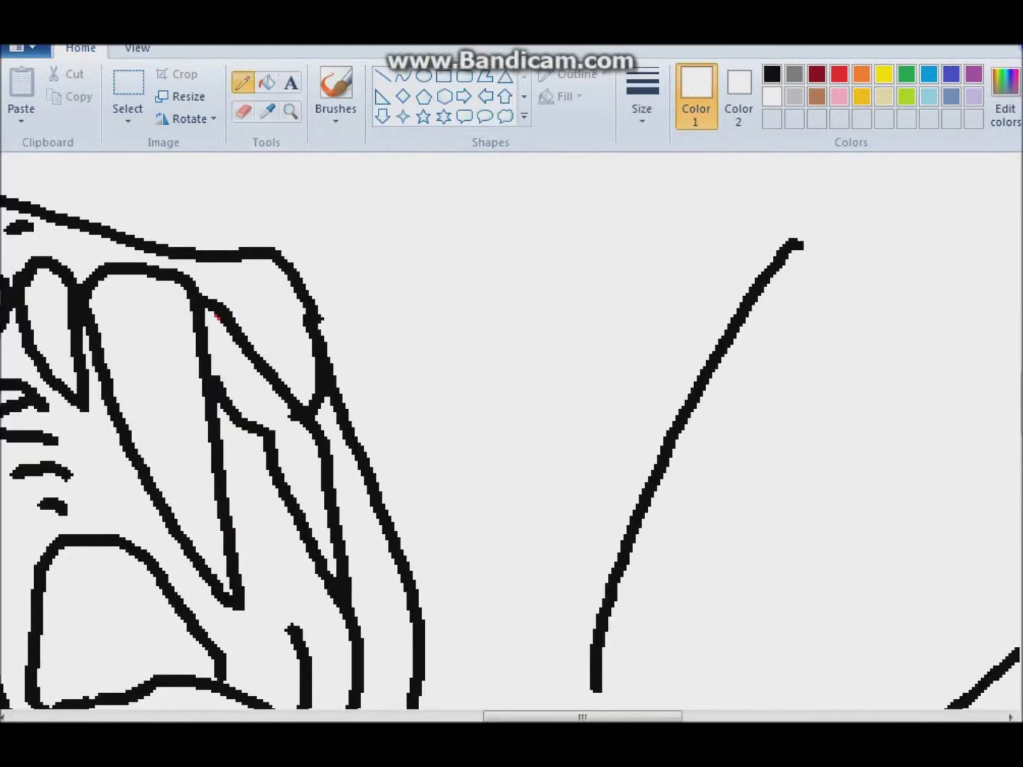
Smooth the right-hand gum outline in black and erase the stray pixels at its lower corner in white
left_click(772, 73)
left_click_drag(313, 305, 330, 358)
left_click(771, 96)
left_click_drag(288, 413, 299, 420)
Flood the area beside the right-hand upper fang with red and refill it with white to clear leftover specks
left_click(266, 81)
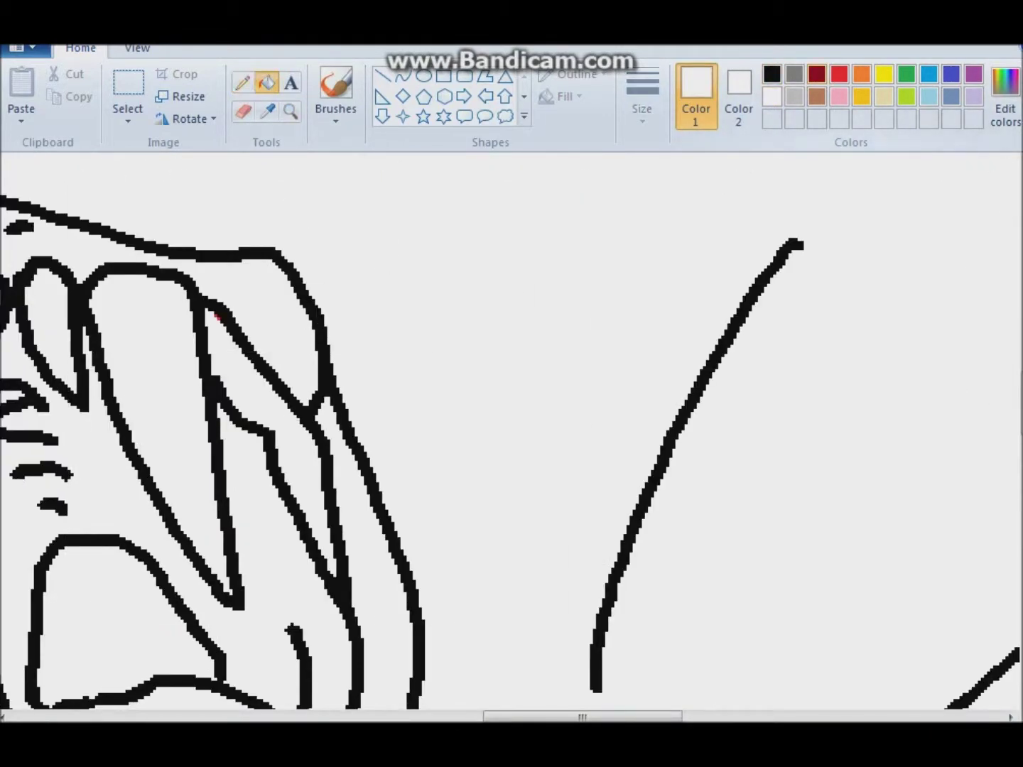
left_click(839, 74)
left_click(298, 462)
left_click(771, 96)
scroll(511, 426, "right", 5)
scroll(512, 426, "down", 4)
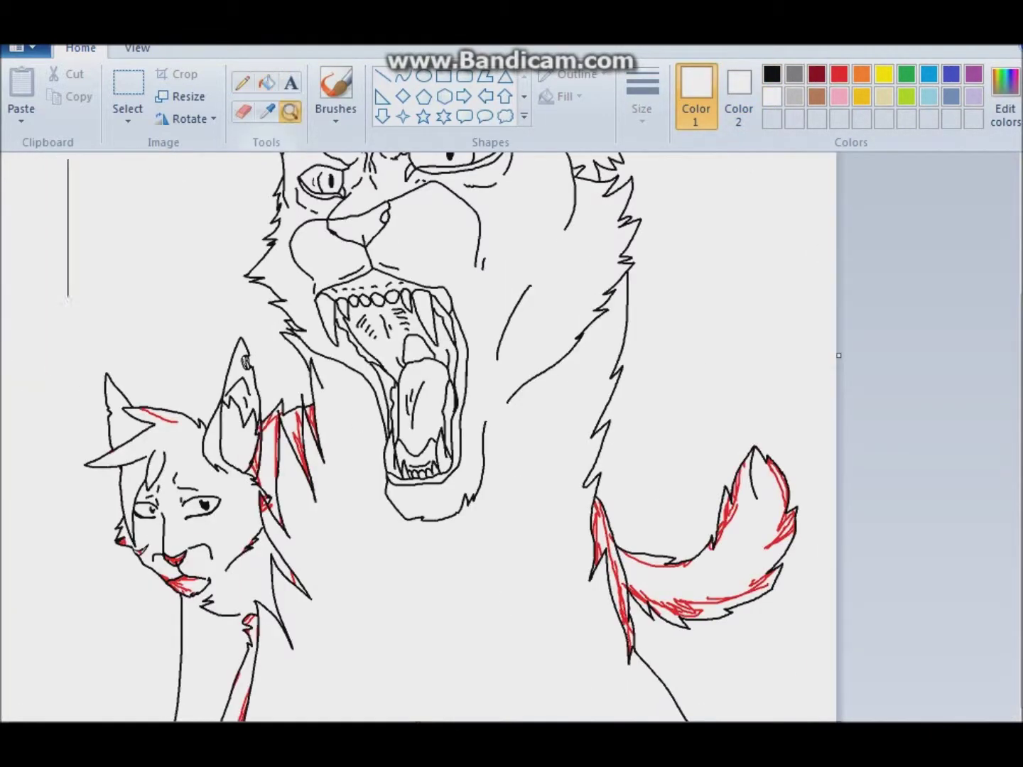
scroll(512, 425, "up", 4)
left_click(839, 74)
left_click(772, 96)
scroll(511, 426, "down", 4)
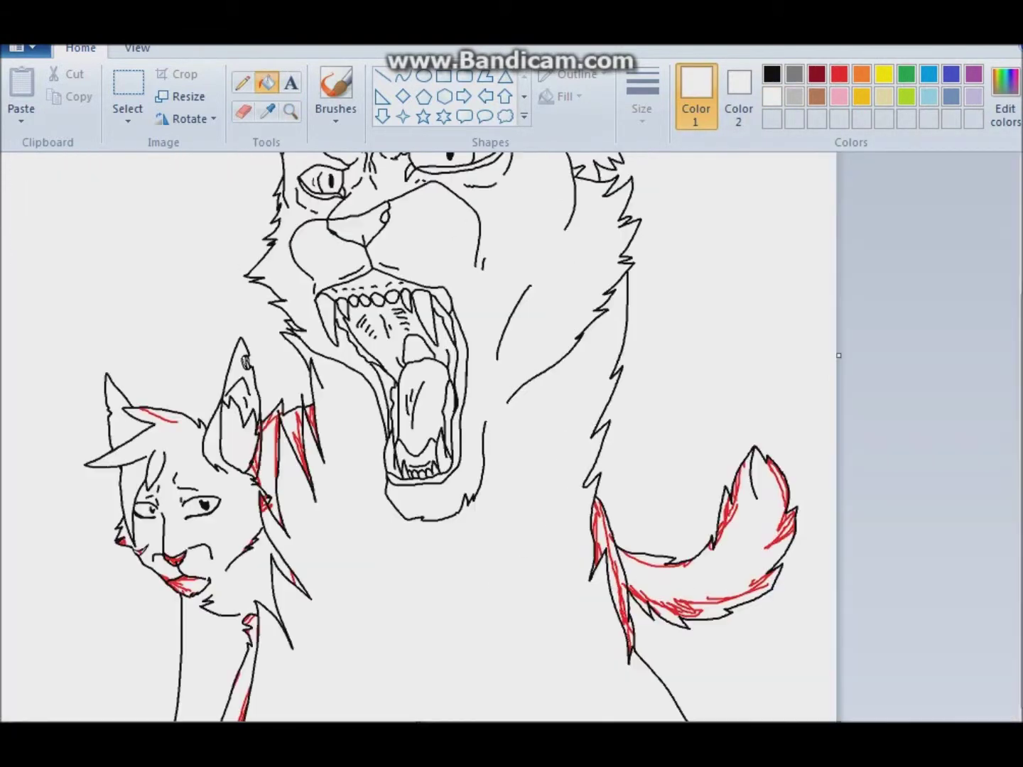
Flood the tail and the large cat's right-hand shoulder tufts with red
left_click(610, 554)
left_click(681, 598)
left_click(637, 593)
left_click(838, 74)
left_click(746, 511)
left_click(611, 568)
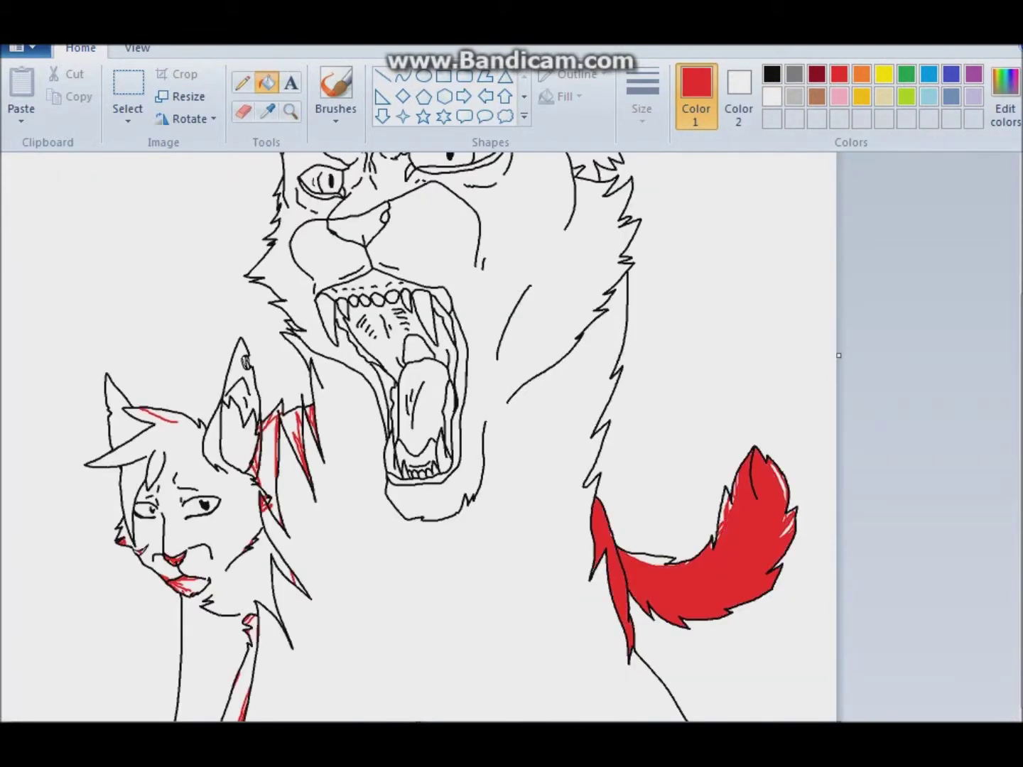
Flood the background, the small cat and the neck fur beside its ear with red
left_click(711, 319)
left_click(206, 675)
left_click(271, 469)
left_click(237, 433)
left_click(290, 437)
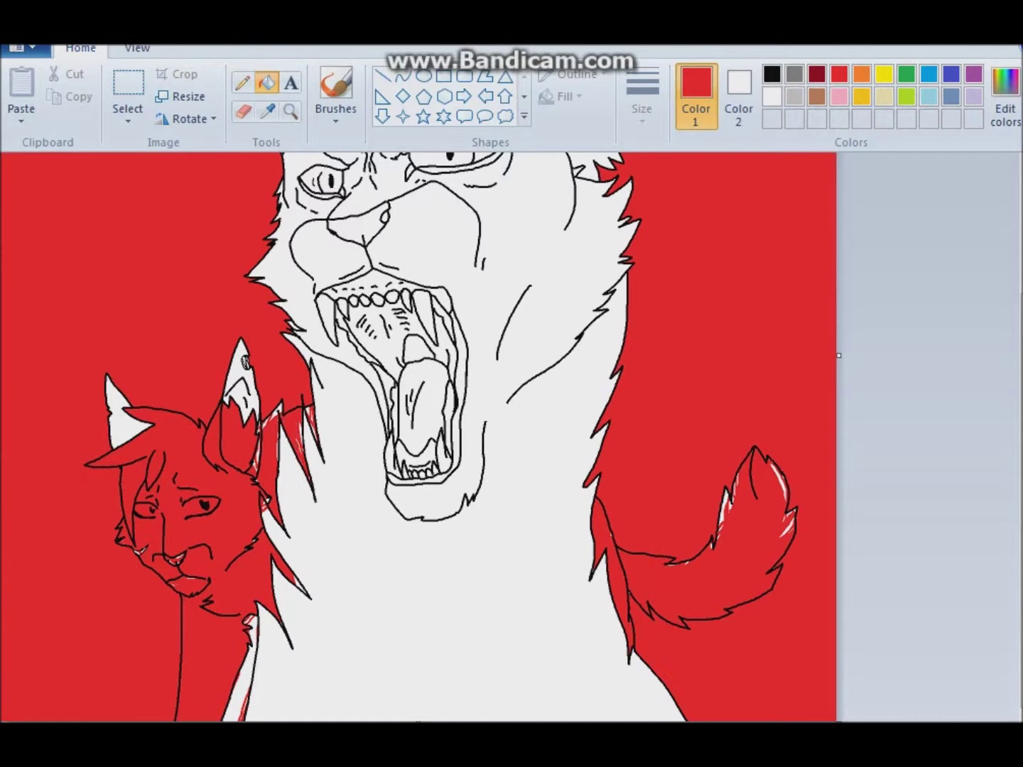
Flood the large cat's body with red, then refill it, the background, shoulder tufts, tail and small cat with white
left_click(496, 604)
left_click(772, 96)
left_click(497, 603)
left_click(710, 320)
left_click(610, 568)
left_click(746, 511)
left_click(207, 675)
Clear the sketch marks in the small cat's right-hand leg by alternating red and white fills
left_click(838, 73)
left_click(240, 682)
left_click(772, 96)
left_click(240, 682)
left_click(839, 74)
left_click(239, 682)
left_click(772, 96)
left_click(240, 681)
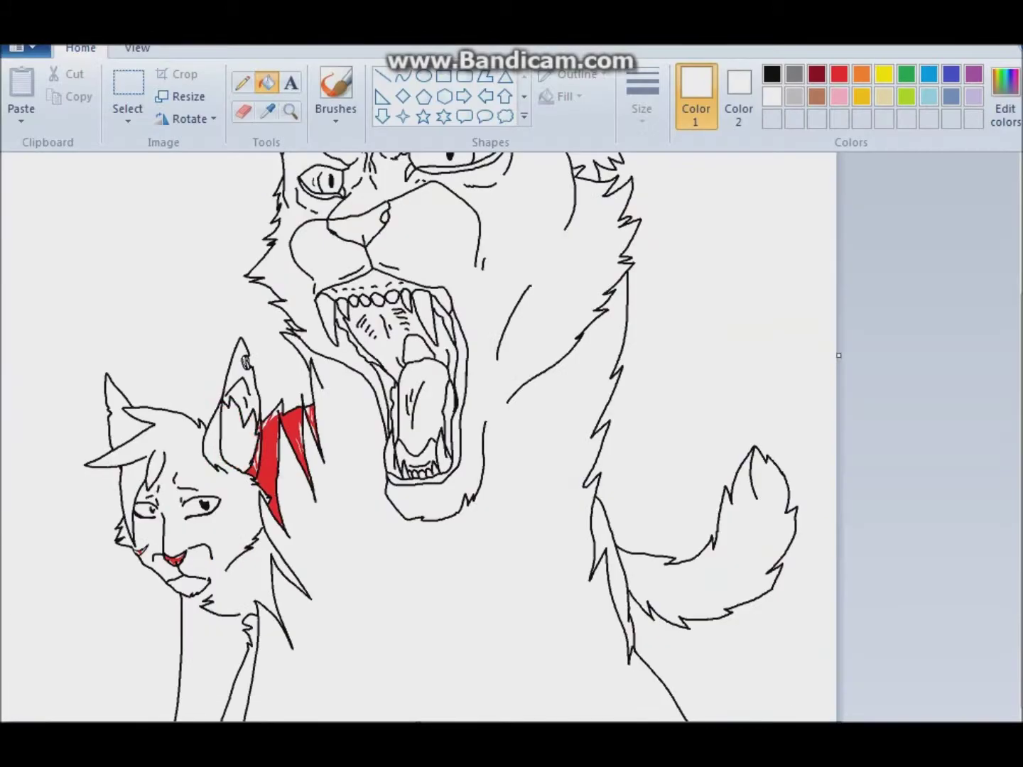
Flood the large cat's pointed neck fur beside the small cat's ear with white
left_click(269, 455)
left_click(298, 430)
left_click(366, 415)
left_click(265, 82)
left_click(422, 441)
left_click(839, 74)
left_click(341, 568)
key("ctrl+z")
Trim the stray line ends above the neck fur tufts with the pencil in white
left_click(771, 96)
left_click(241, 82)
left_click_drag(290, 415, 298, 437)
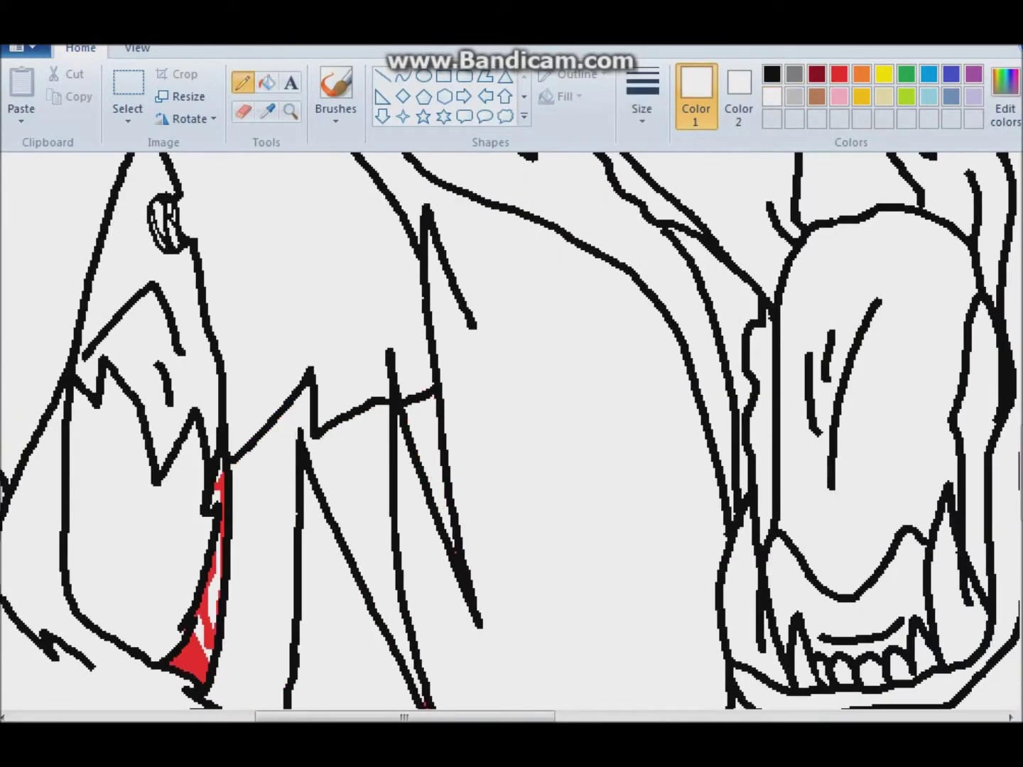
left_click_drag(393, 379, 399, 397)
left_click(772, 74)
Clear the remaining sketch marks along the small cat's ear edge by alternating white and red fills
left_click(266, 82)
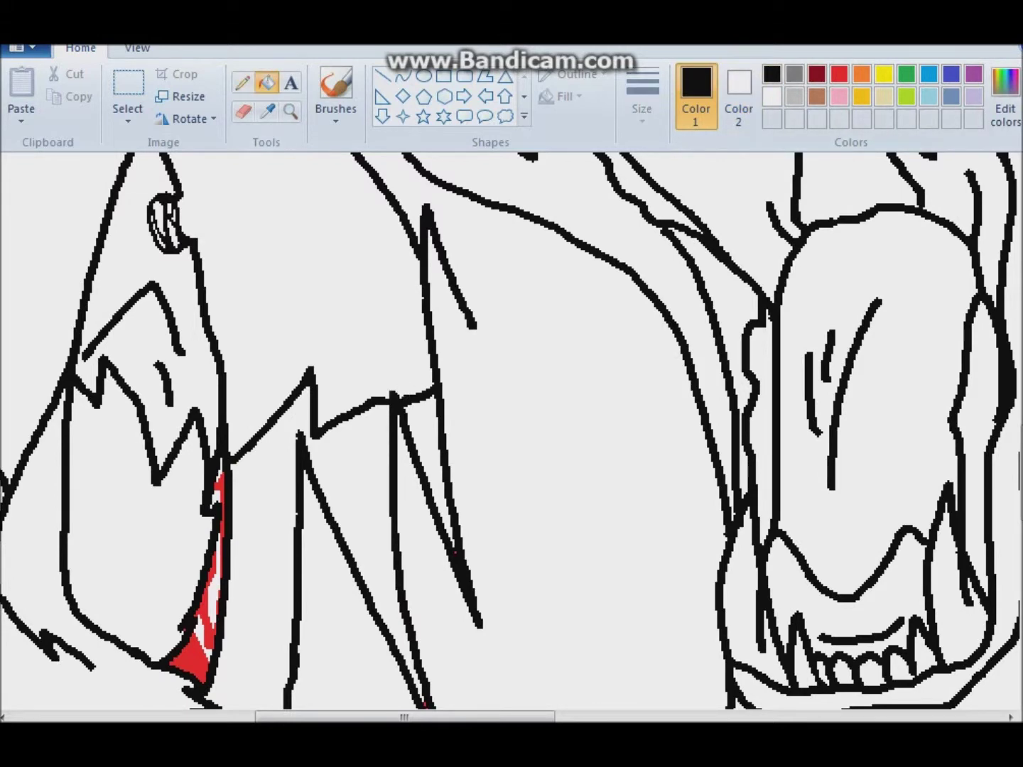
left_click(772, 96)
left_click(186, 664)
left_click(206, 603)
left_click(219, 526)
left_click(839, 73)
left_click(214, 568)
left_click(772, 96)
left_click(213, 568)
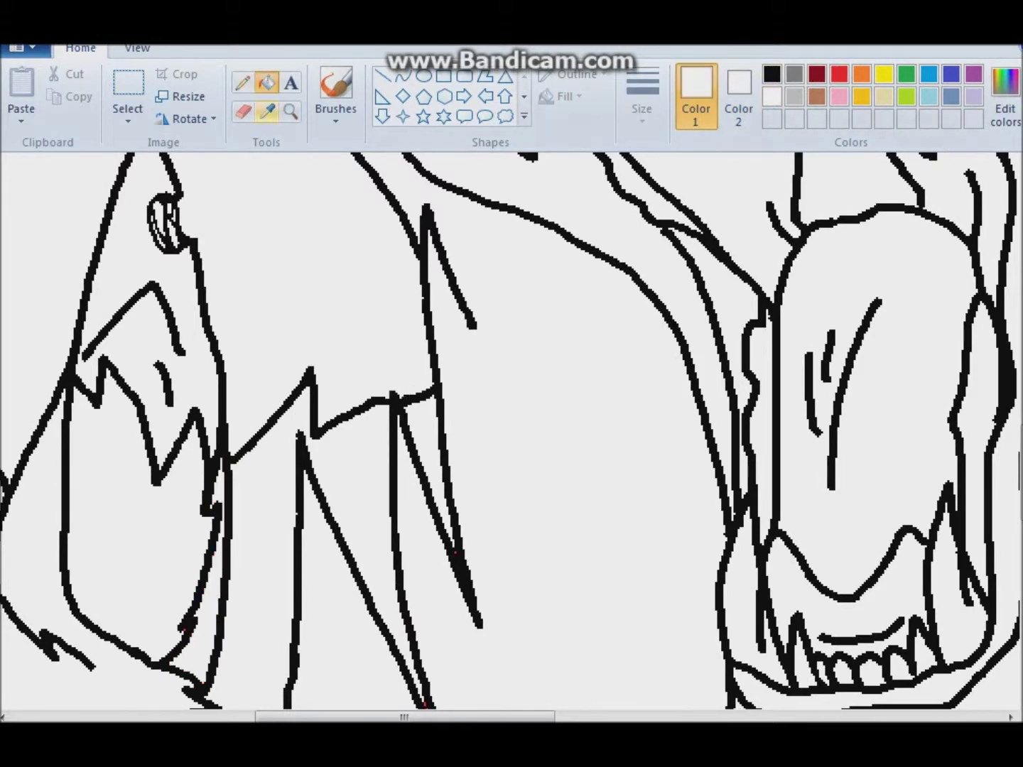
Cover the red specks at the neck fur tips with black pencil, and fill the small cat's nose and cheek mark with white
left_click(240, 83)
left_click(772, 74)
scroll(512, 425, "down", 3)
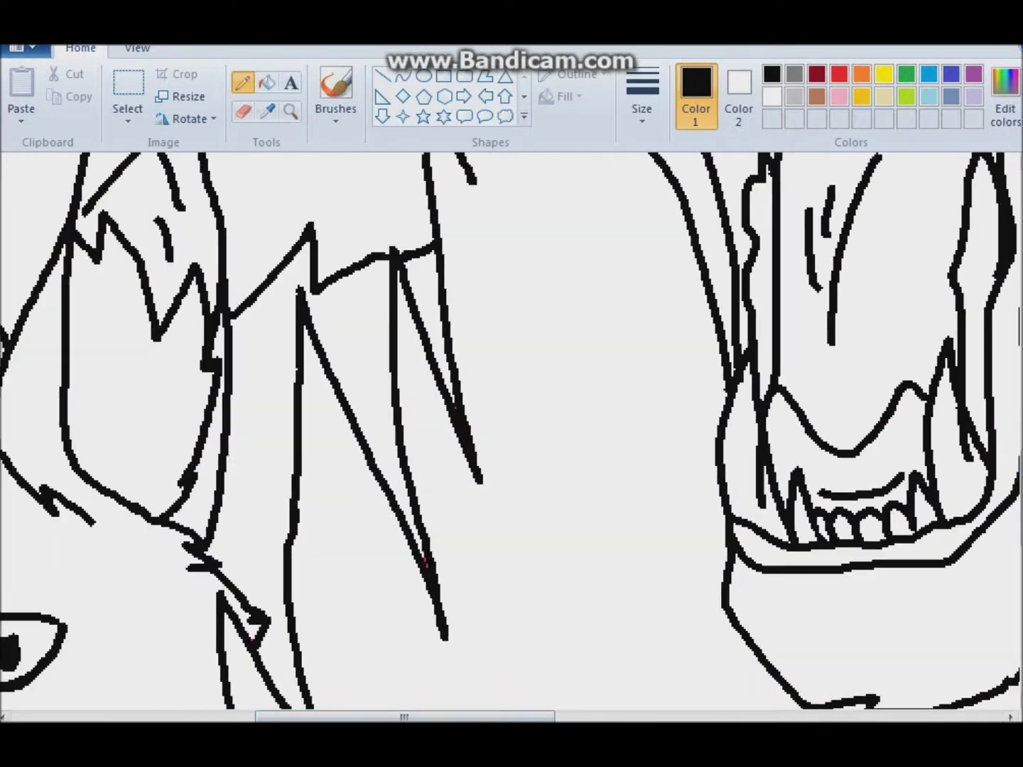
left_click(772, 96)
left_click(772, 74)
mouse_move(427, 534)
left_mouse_down()
mouse_move(432, 596)
mouse_move(431, 550)
left_mouse_up()
left_click(772, 96)
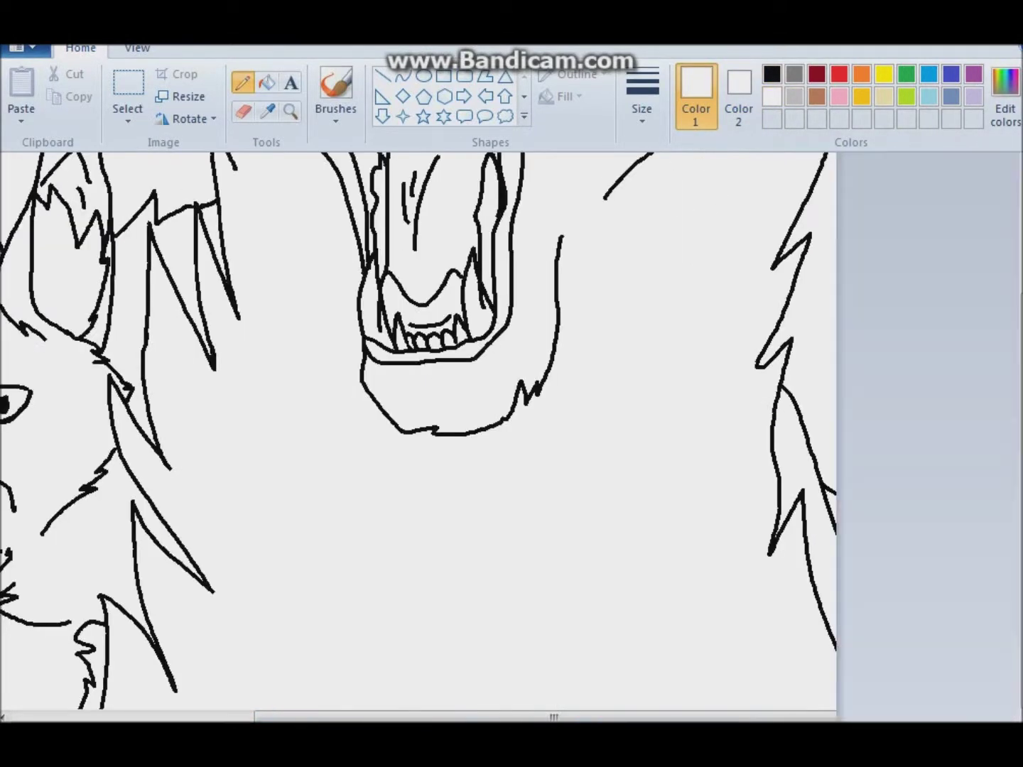
left_click(267, 82)
left_click(352, 430)
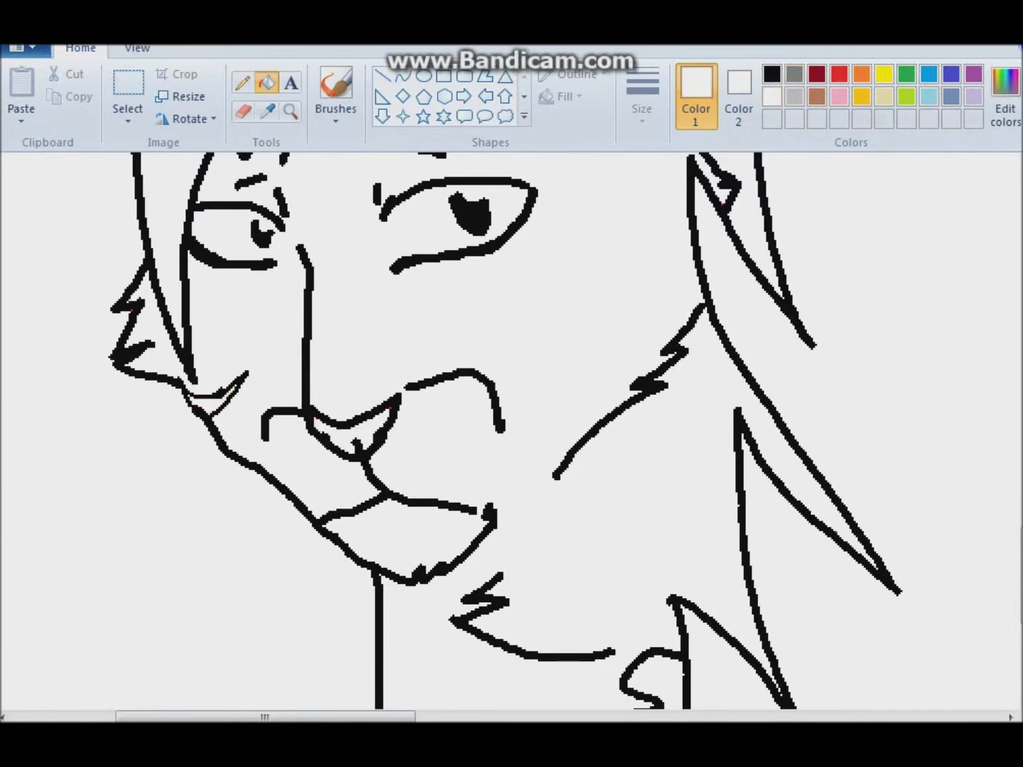
Draw the small cat's inner eye corners and the wrinkles on its nose bridge with a thinner black pencil
left_click(241, 82)
left_click(772, 73)
left_click(642, 96)
left_click(599, 235)
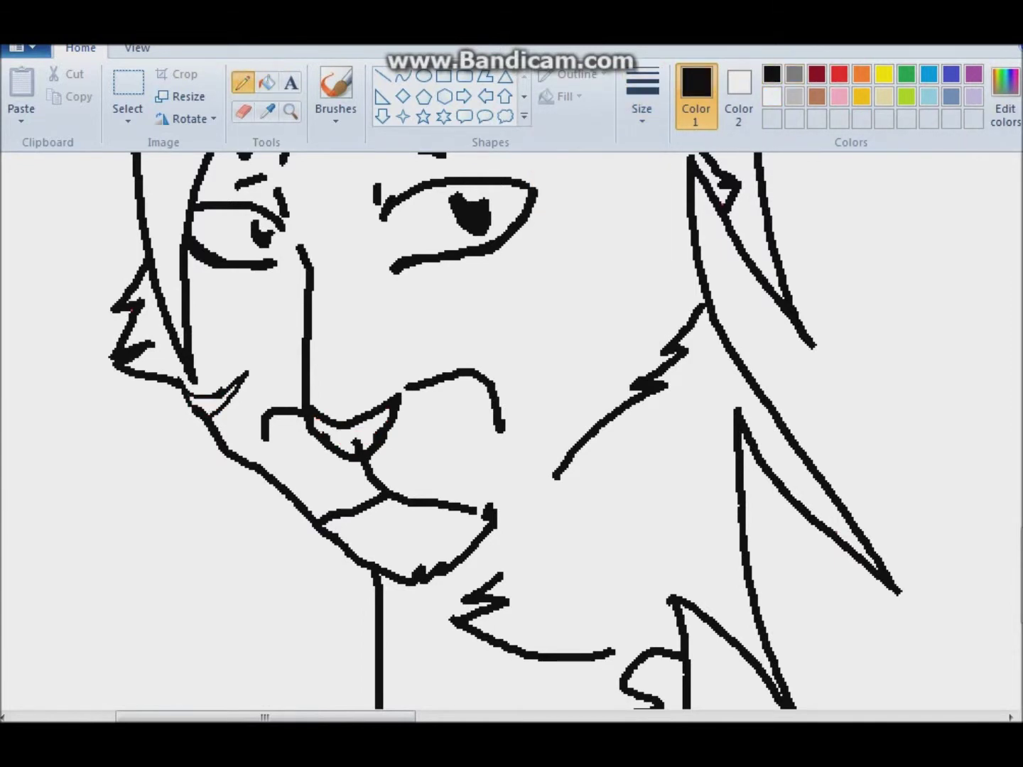
scroll(512, 431, "up", 3)
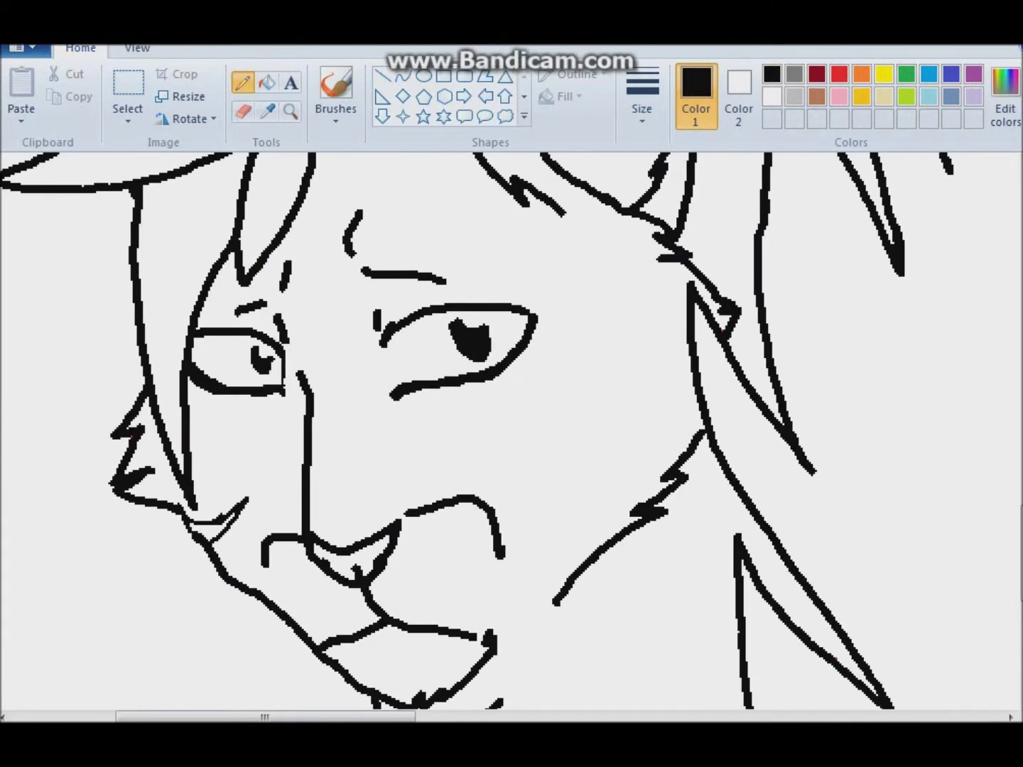
left_click_drag(349, 321, 347, 364)
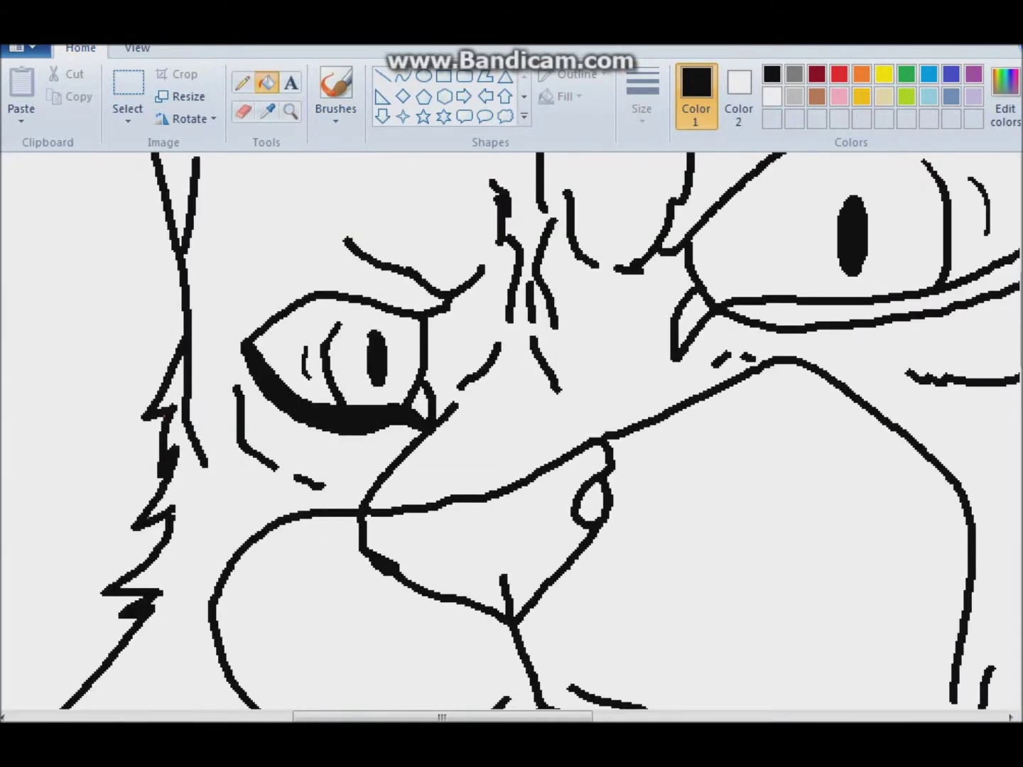
Fill the large cat's lower eyelids, inner eye corners and nostril with black
left_click(887, 312)
left_click(689, 322)
left_click(420, 403)
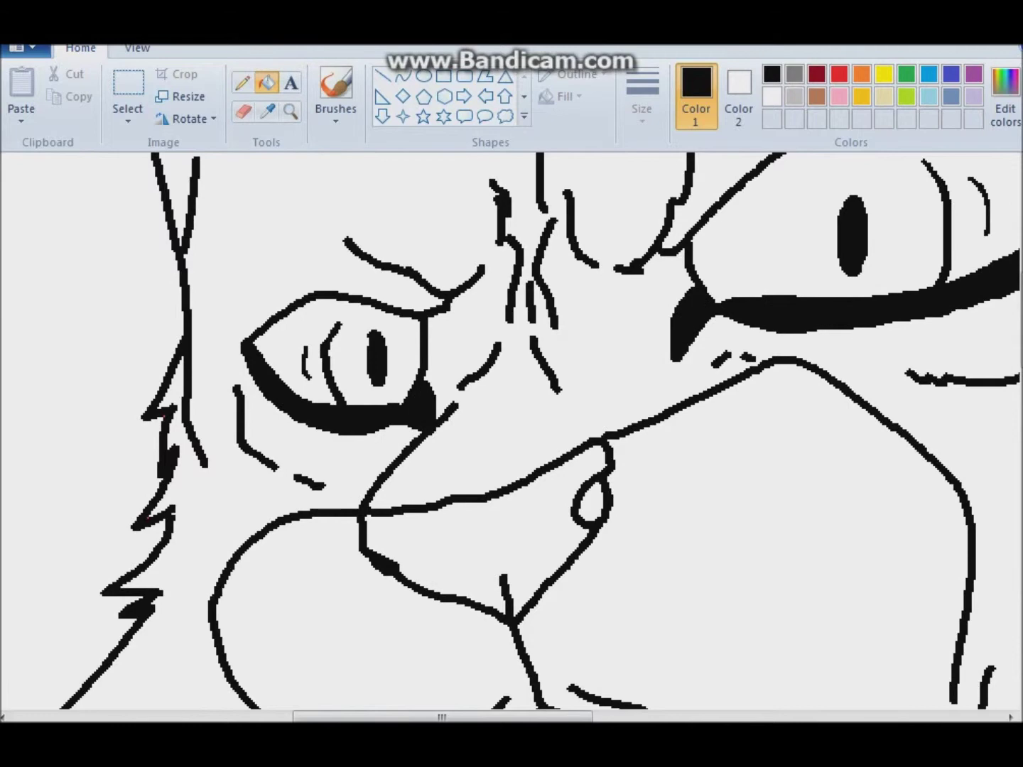
left_click(591, 501)
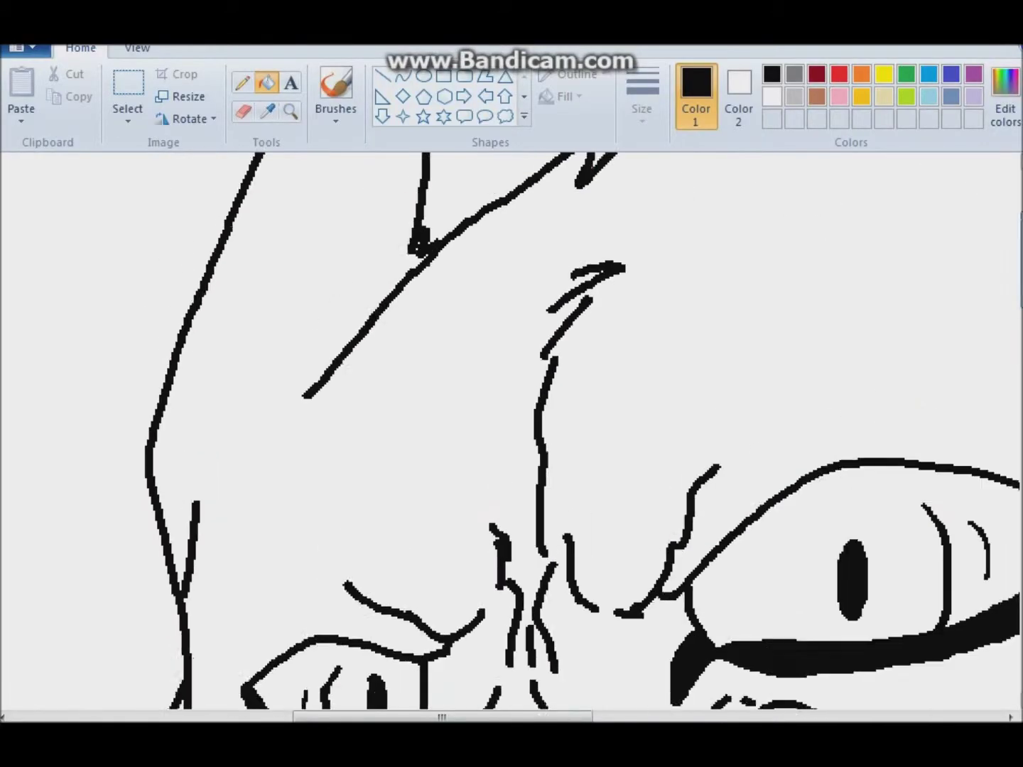
scroll(511, 427, "up", 3)
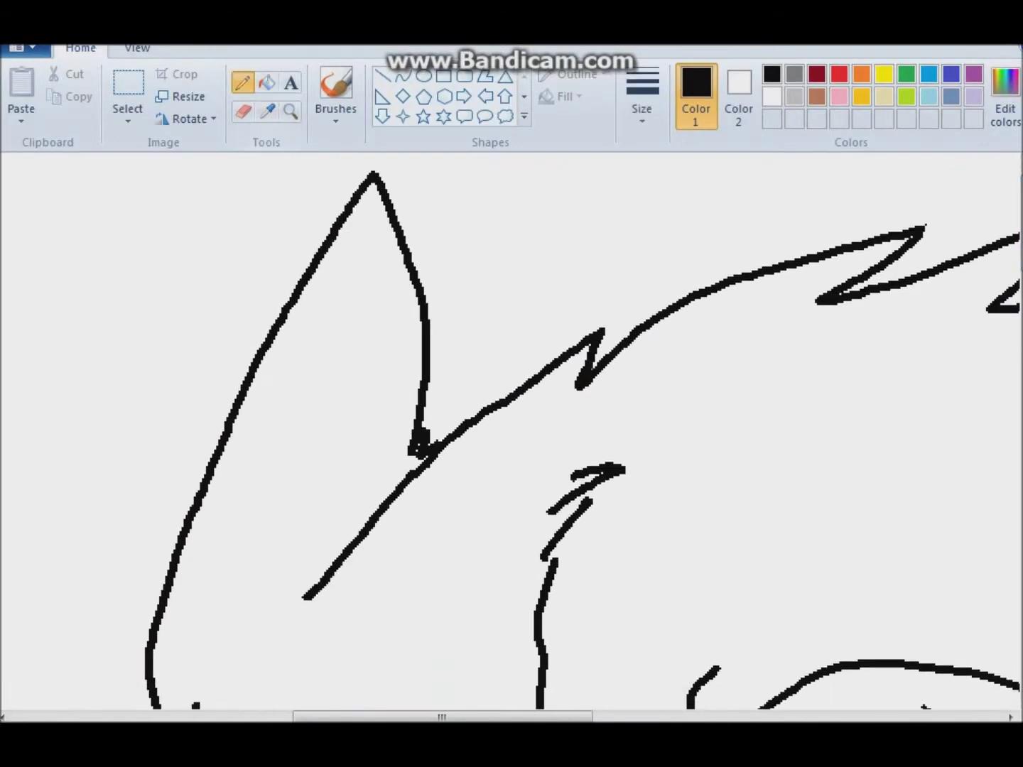
scroll(512, 426, "down", 5)
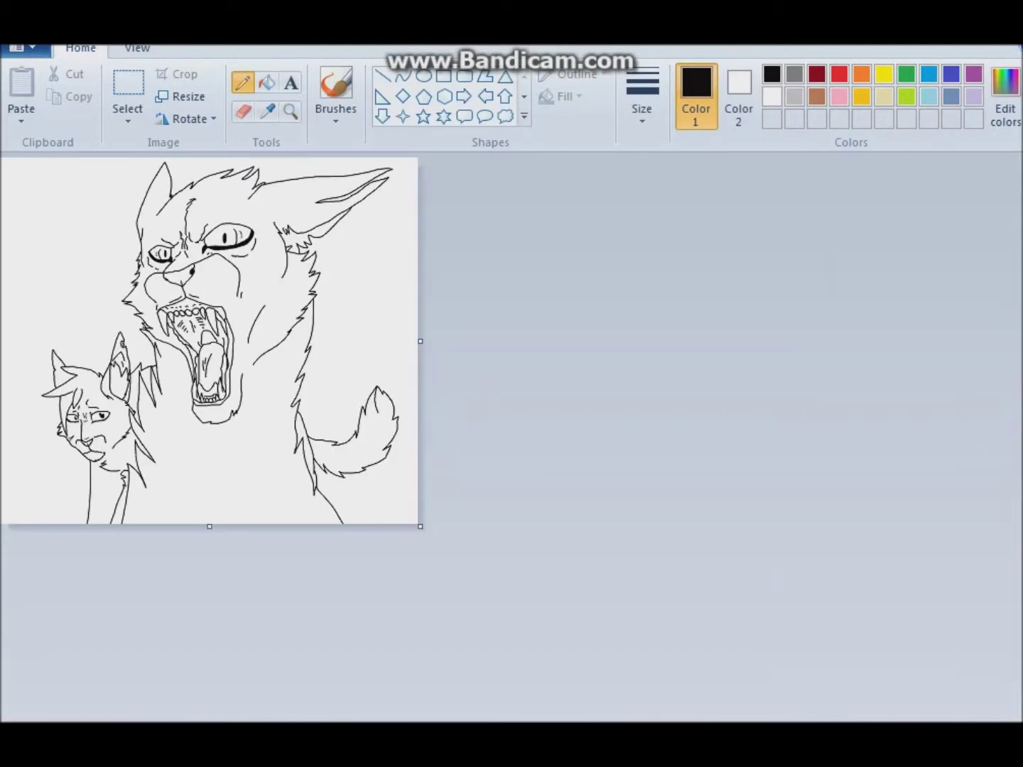
Erase the middle of the line joining the large cat's cheek fur to its jaw, and fill the throat behind the tongue with black
scroll(512, 425, "up", 5)
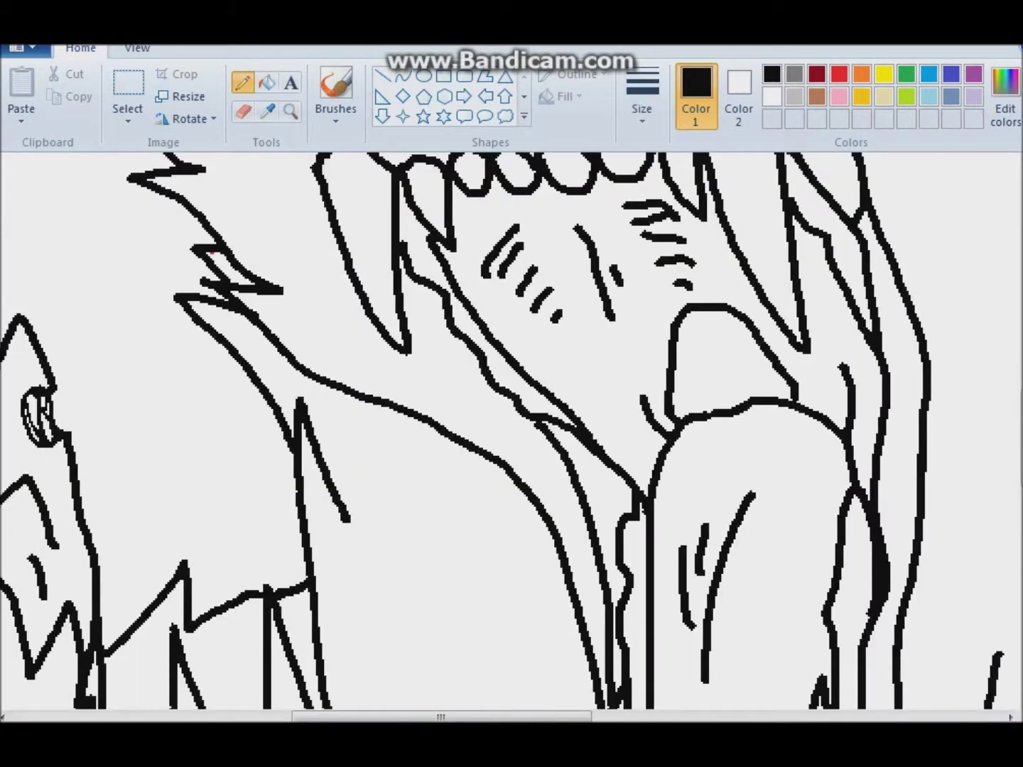
left_click(242, 112)
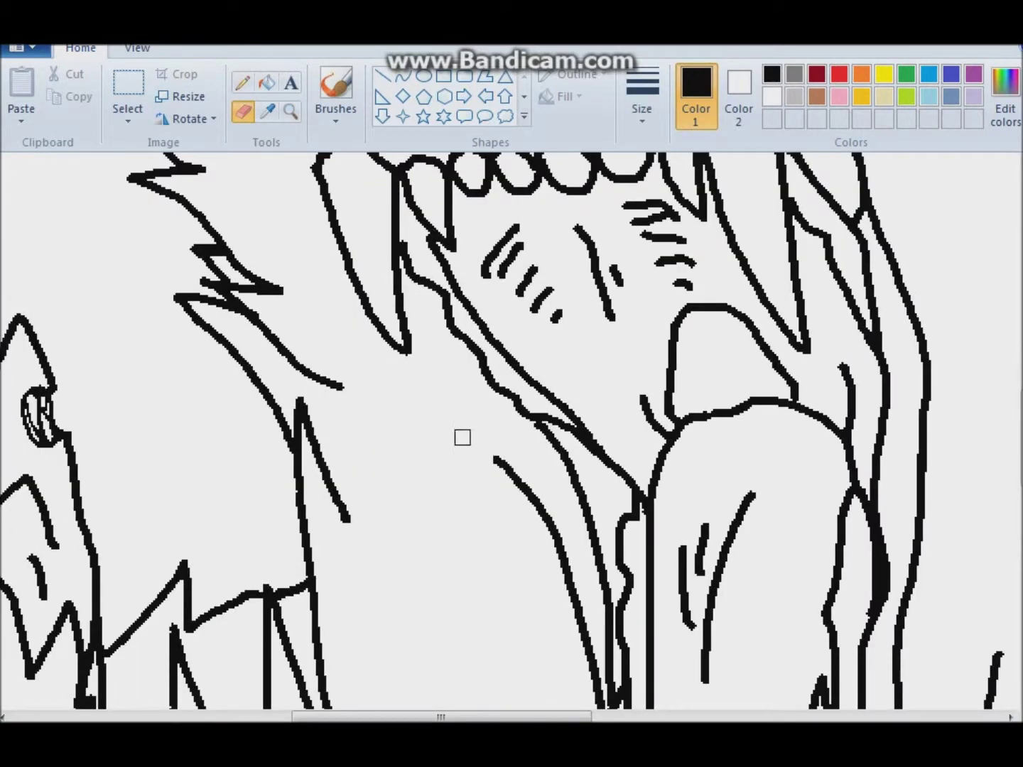
left_click(266, 82)
left_click(710, 362)
Draw chest fur lines below the large cat's jaw and thicken the nostrils on its nose with the black pencil
scroll(512, 426, "down", 5)
left_click(290, 112)
scroll(512, 425, "up", 2)
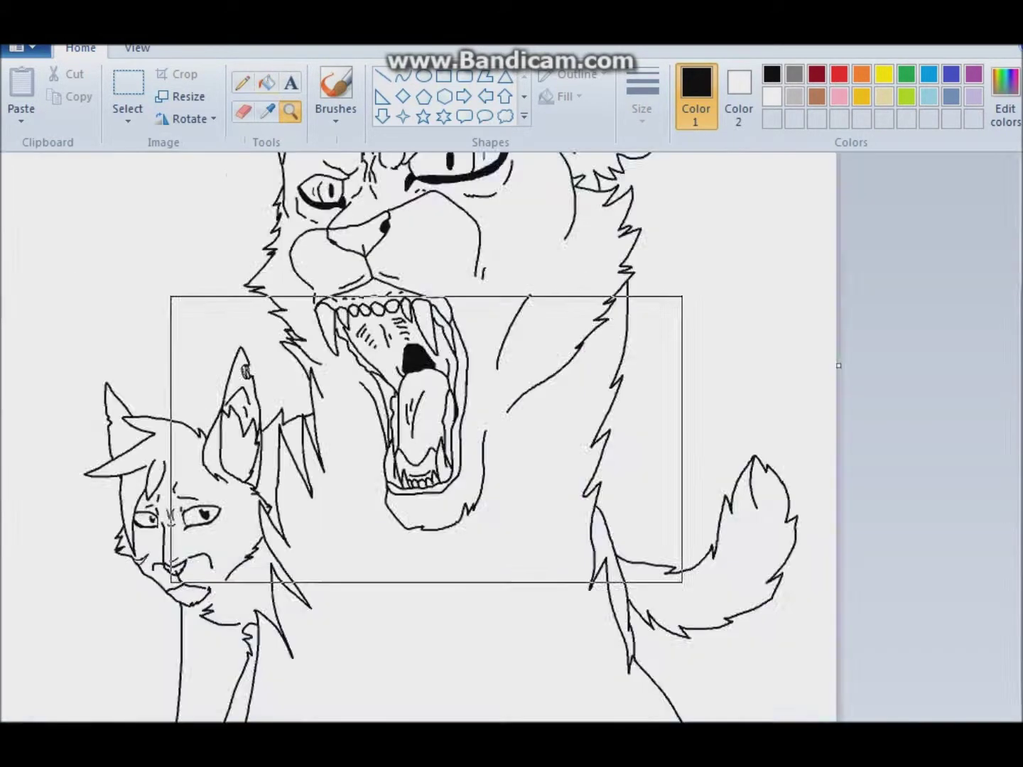
left_click(327, 418)
left_click(242, 83)
mouse_move(241, 413)
left_mouse_down()
mouse_move(214, 512)
mouse_move(394, 600)
left_mouse_up()
left_click_drag(576, 404, 461, 575)
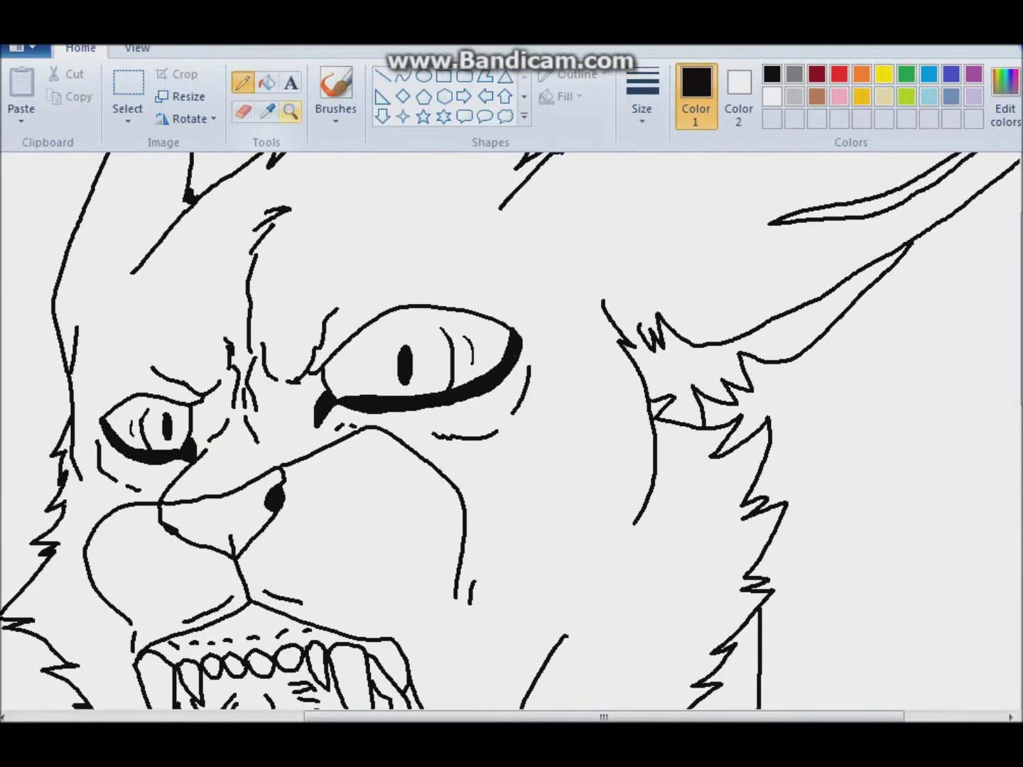
scroll(511, 426, "down", 3)
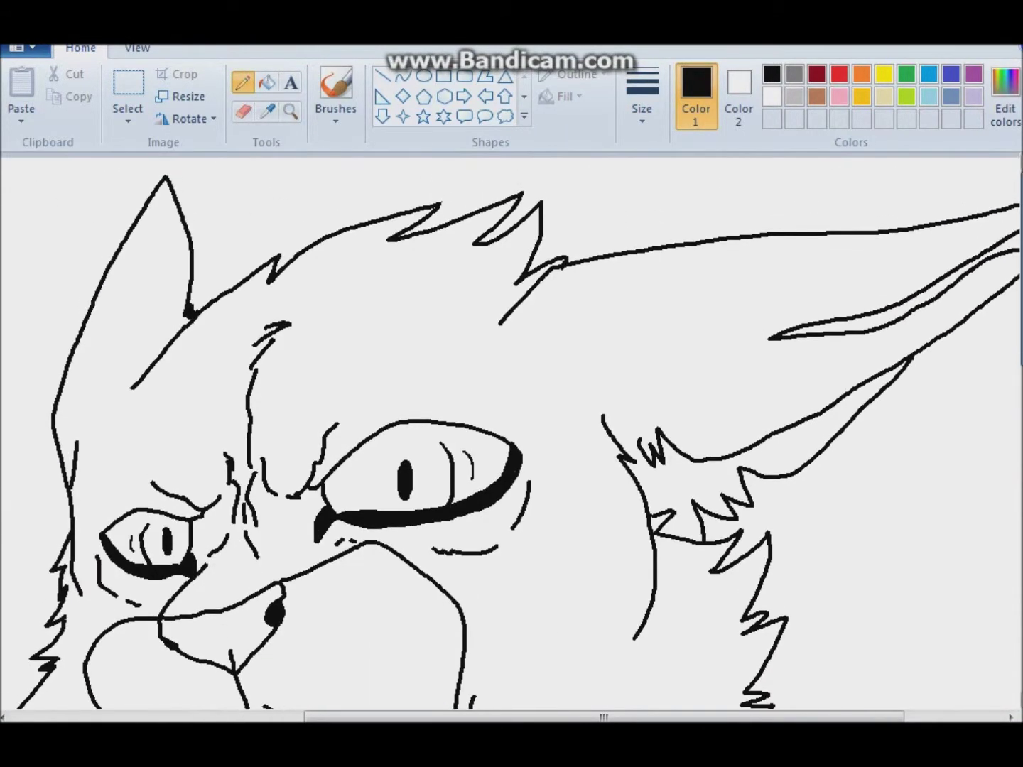
scroll(511, 426, "up", 3)
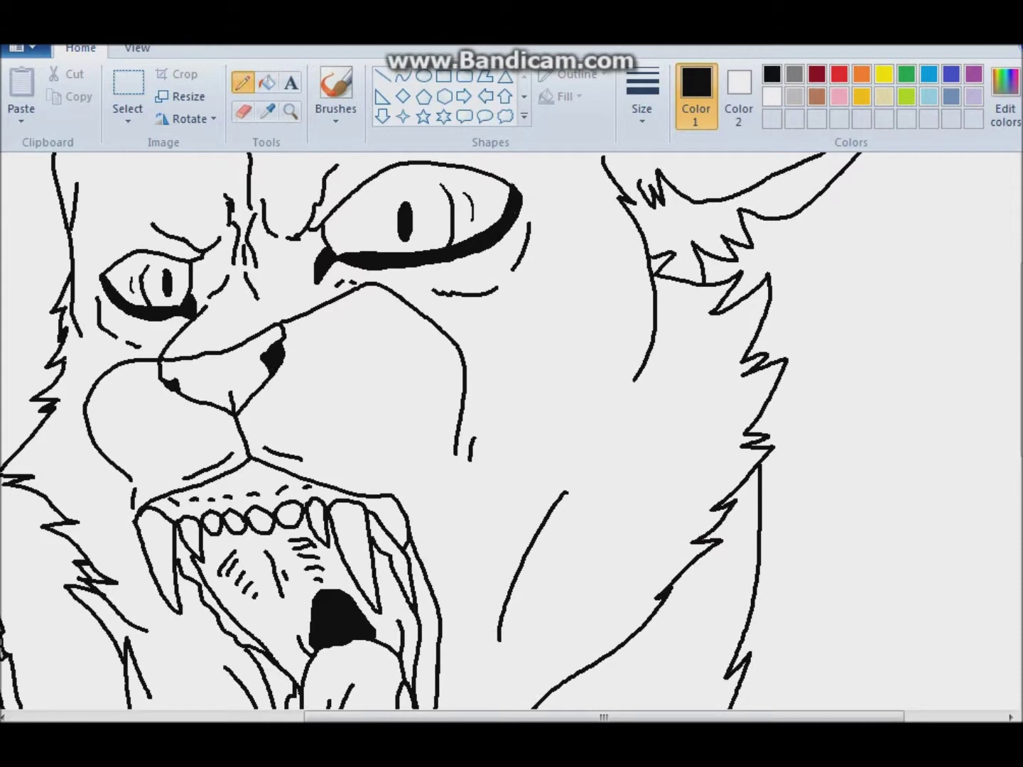
Mix a bright green of RGB 0, 255, 0 and fill the large cat's larger eye with it
left_click(1004, 99)
left_click(359, 320)
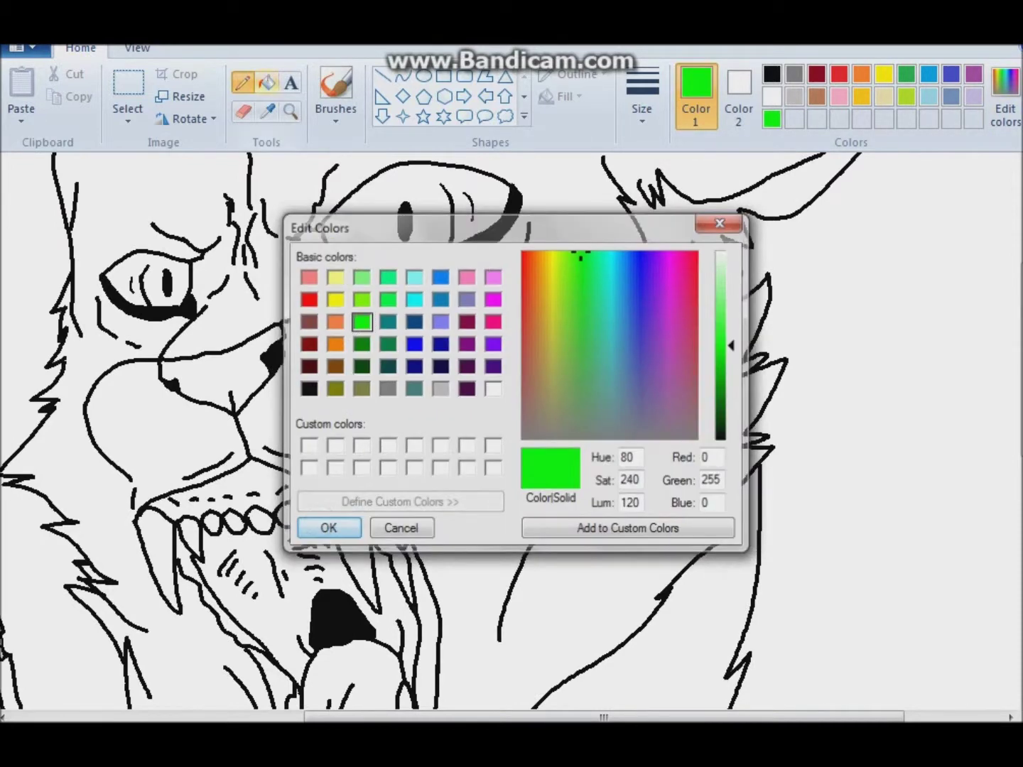
left_click(327, 528)
left_click(290, 111)
left_click(440, 227)
left_click(267, 82)
left_click(440, 399)
Choose a bright red from the basic colours and fill the large cat's smaller eye with it
left_click(242, 82)
left_click(771, 74)
left_click(1004, 99)
left_click(307, 297)
left_click(326, 528)
scroll(512, 426, "left", 5)
left_click(266, 82)
left_click(213, 533)
Mix a dark red of RGB 66, 0, 0, extend the iris lines and fill the outer parts of both large cat's eyes
left_click(1004, 99)
left_click(721, 416)
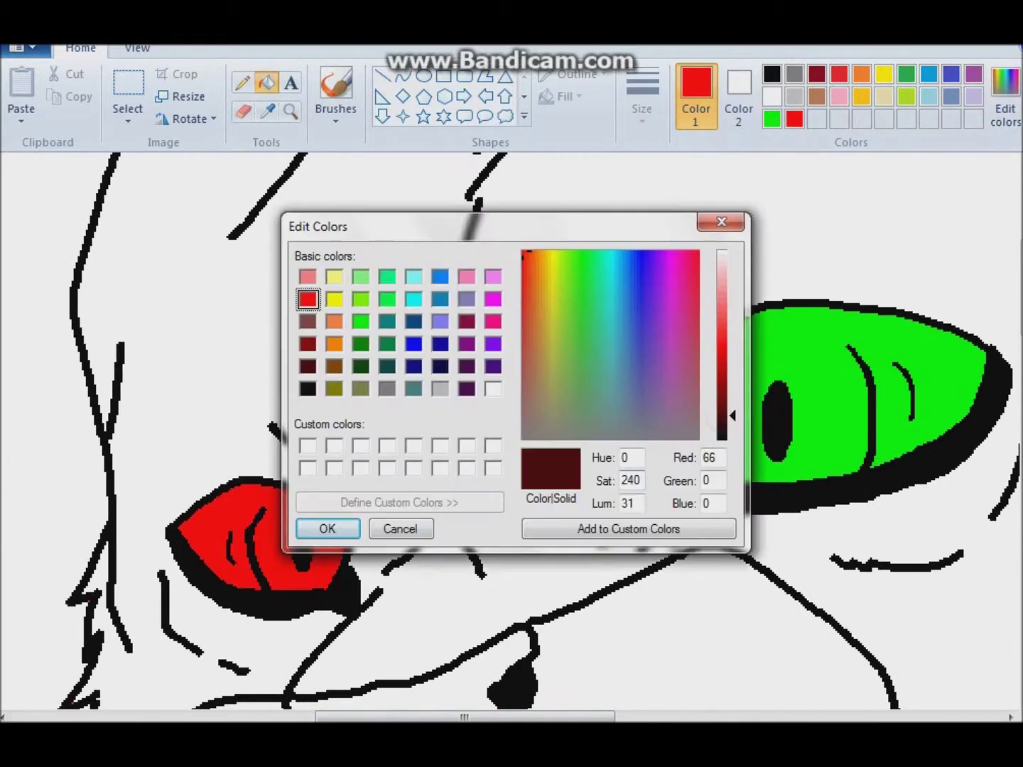
left_click(328, 527)
left_click(241, 83)
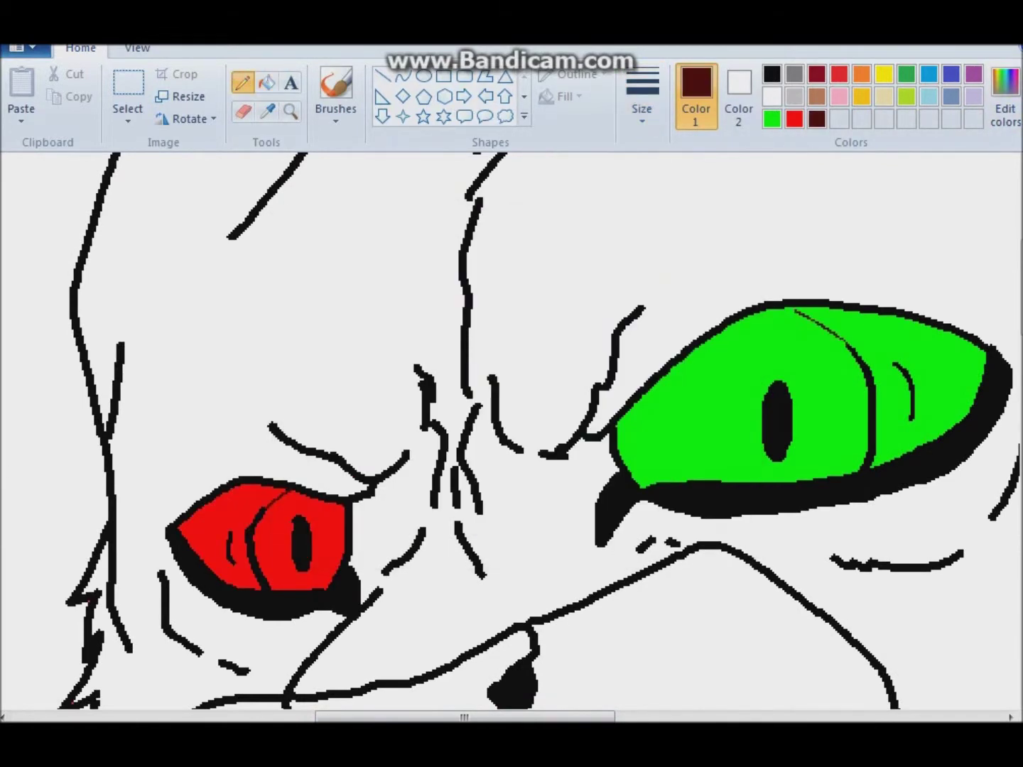
left_click(267, 83)
left_click(206, 529)
left_click(923, 398)
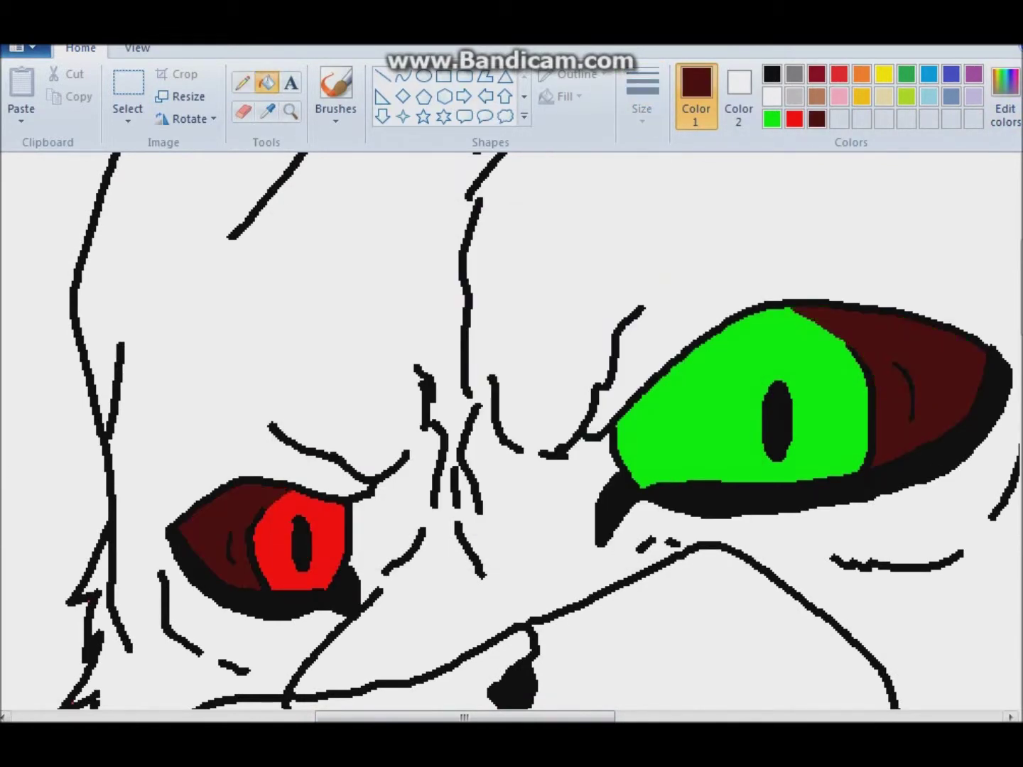
Mark off the inner corner of the large cat's green eye with the pencil and fill it with the dark red
scroll(511, 426, "right", 5)
left_click(290, 111)
left_click(241, 83)
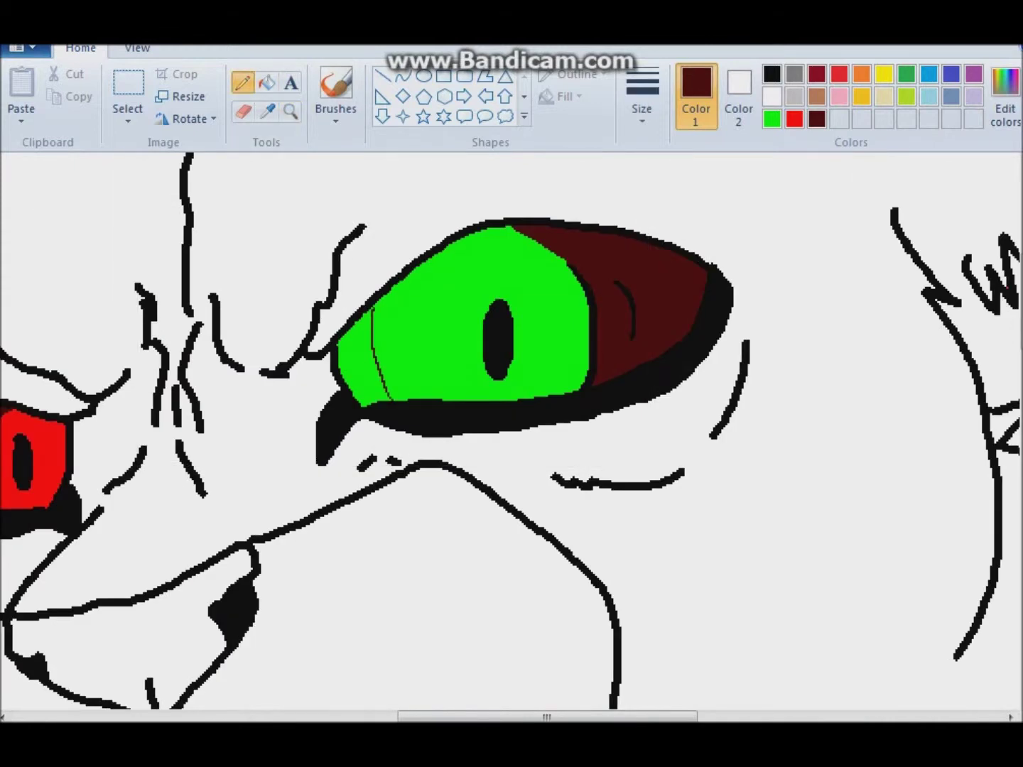
left_click(289, 111)
right_click(511, 426)
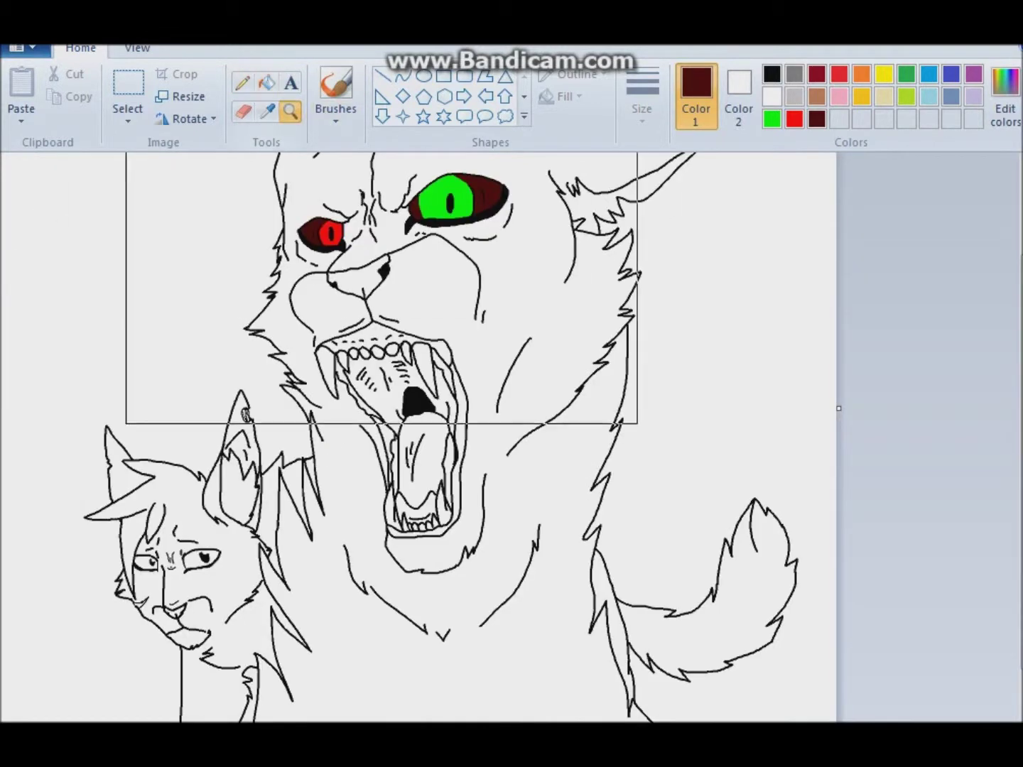
Mix a muted green from the bright green and try a stroke with it inside the small cat's eye
left_click(382, 291)
left_click(432, 370)
left_click(770, 118)
left_click(1005, 96)
left_click(579, 381)
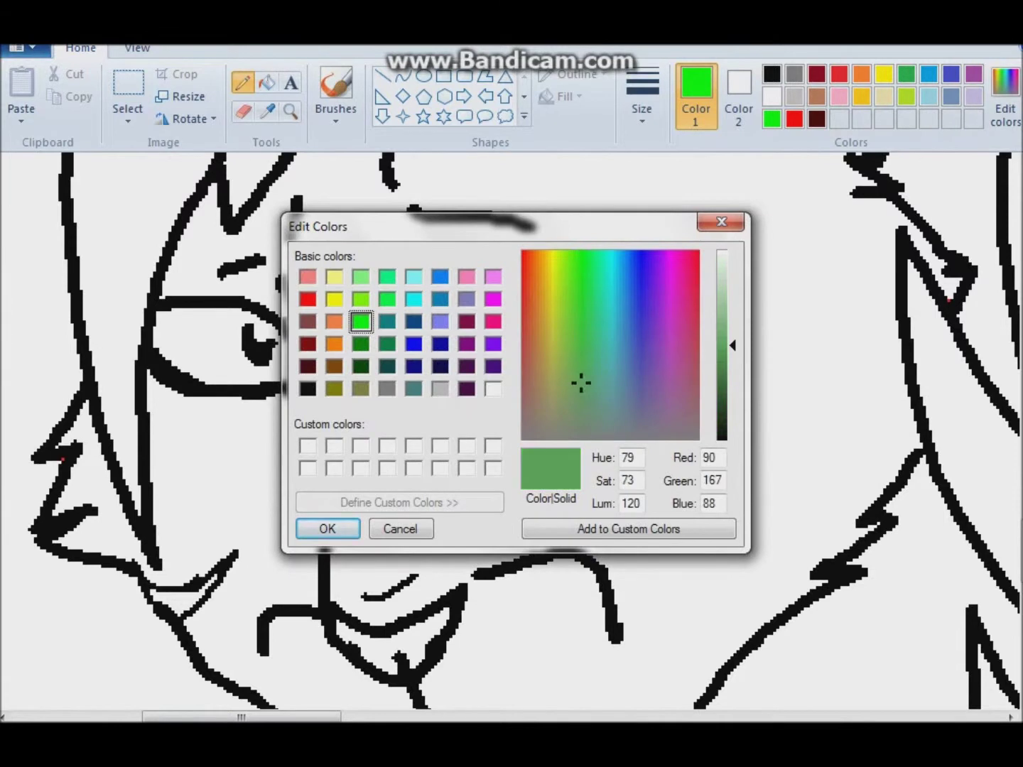
left_click(579, 364)
left_click(329, 527)
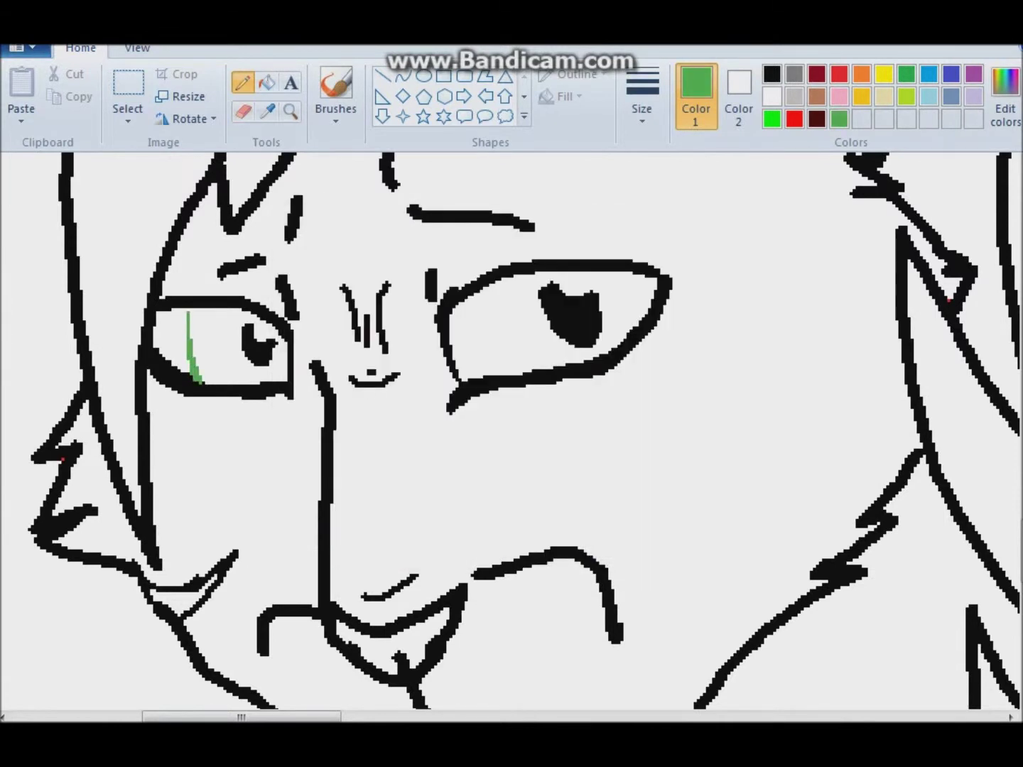
Undo the green stroke and draw the iris edges inside the small cat's eyes with the black pencil
key("ctrl+z")
left_click(770, 74)
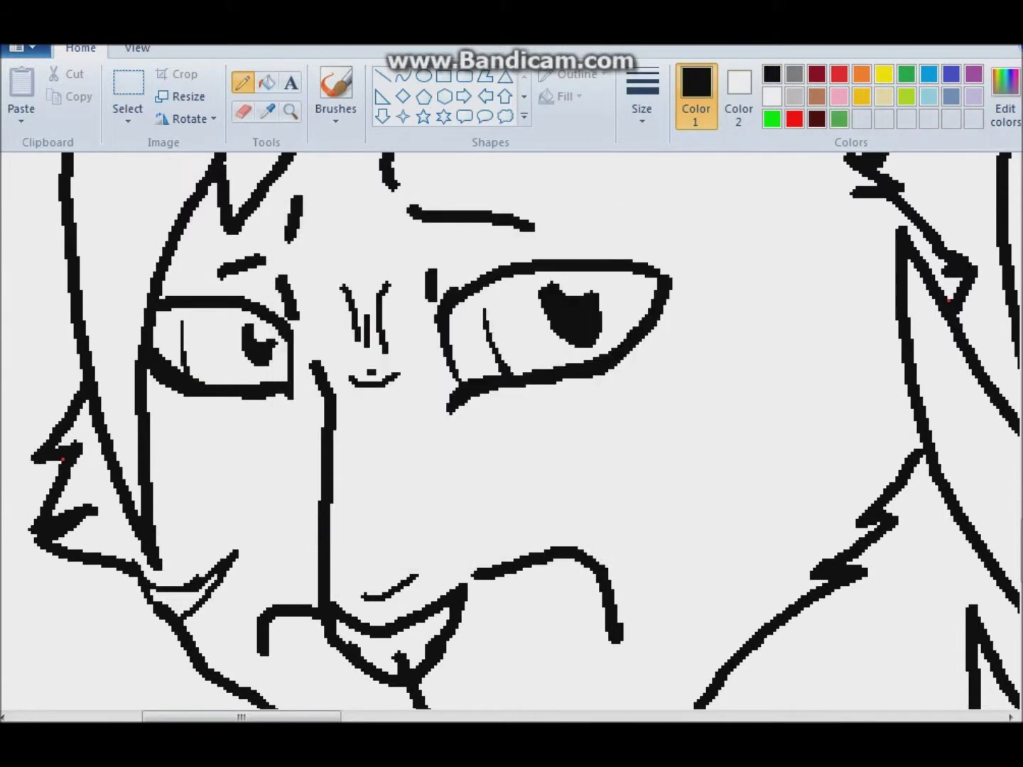
left_click_drag(623, 272, 625, 284)
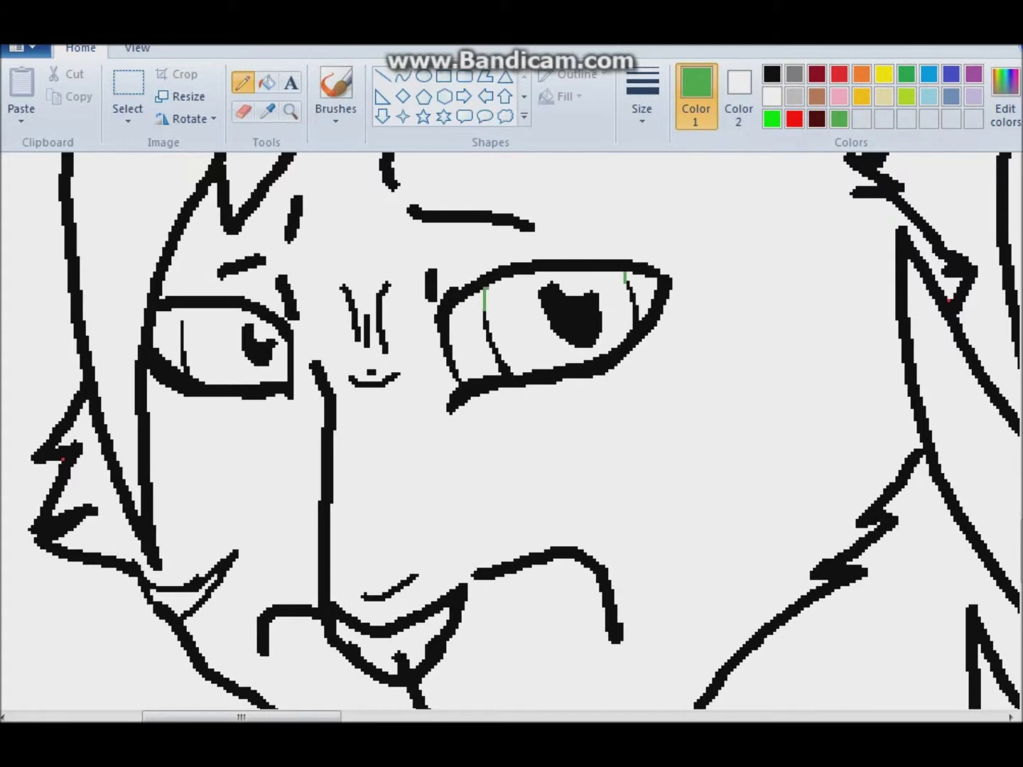
Fill the small cat's irises with the muted green and mix a darker green of RGB 54, 124, 52
left_click(267, 82)
left_click(214, 348)
left_click(540, 355)
left_click(1004, 99)
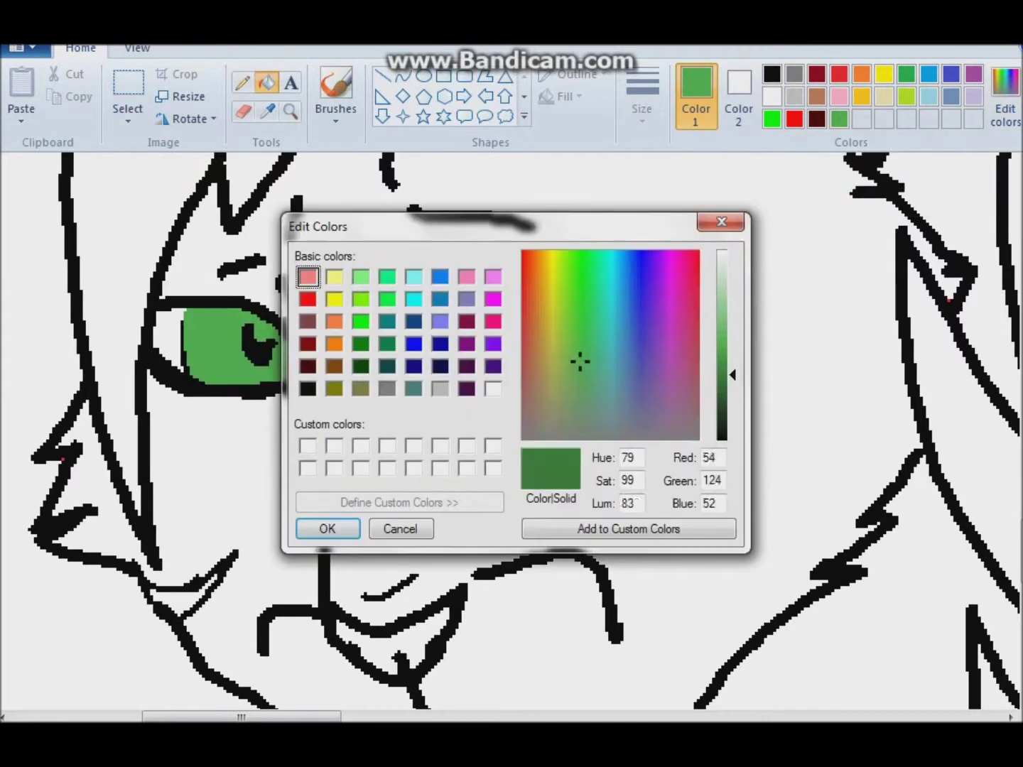
key("Return")
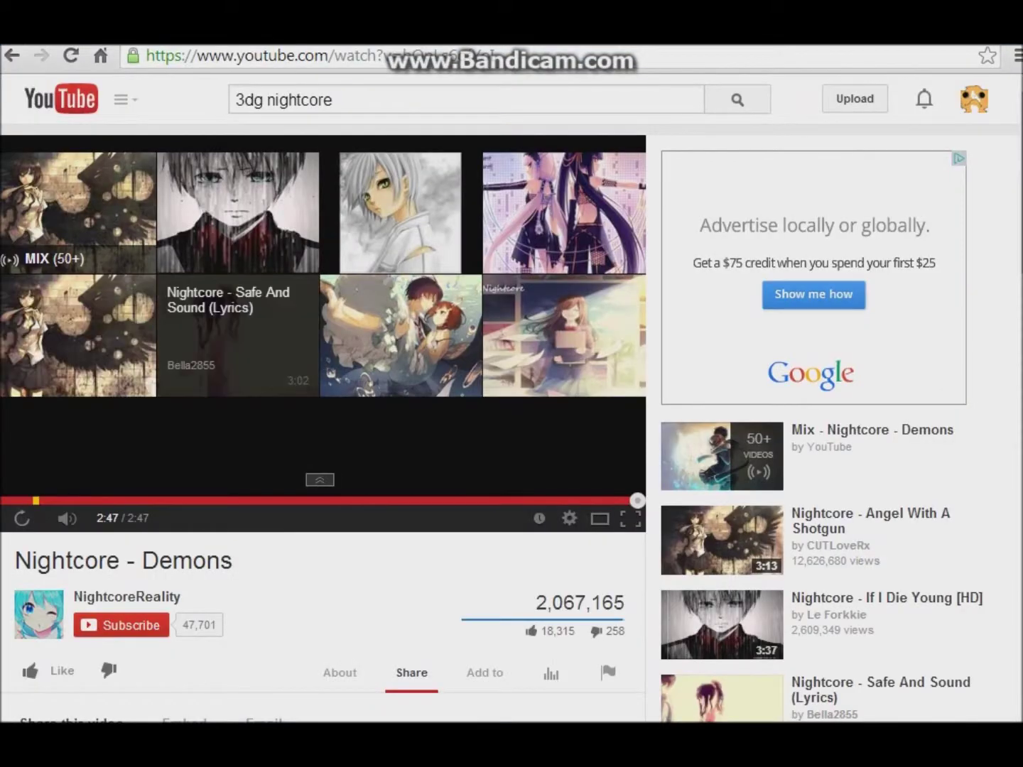
scroll(512, 426, "down", 12)
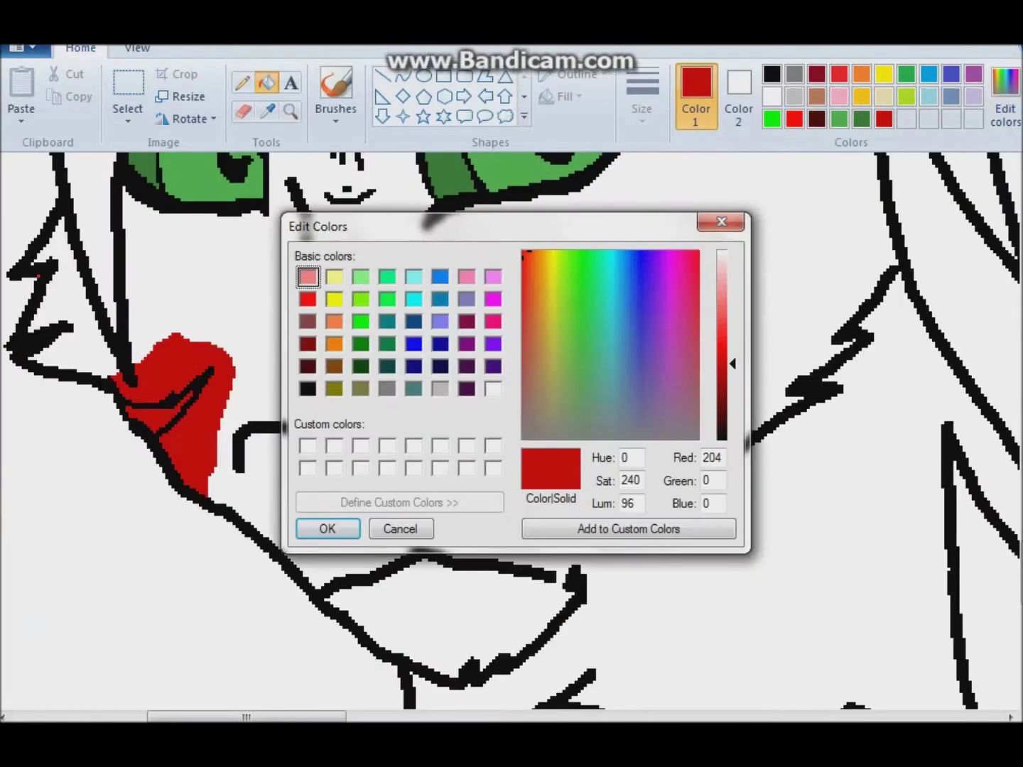
Mix an off-black shade and fill both cats' noses with it
left_click(290, 112)
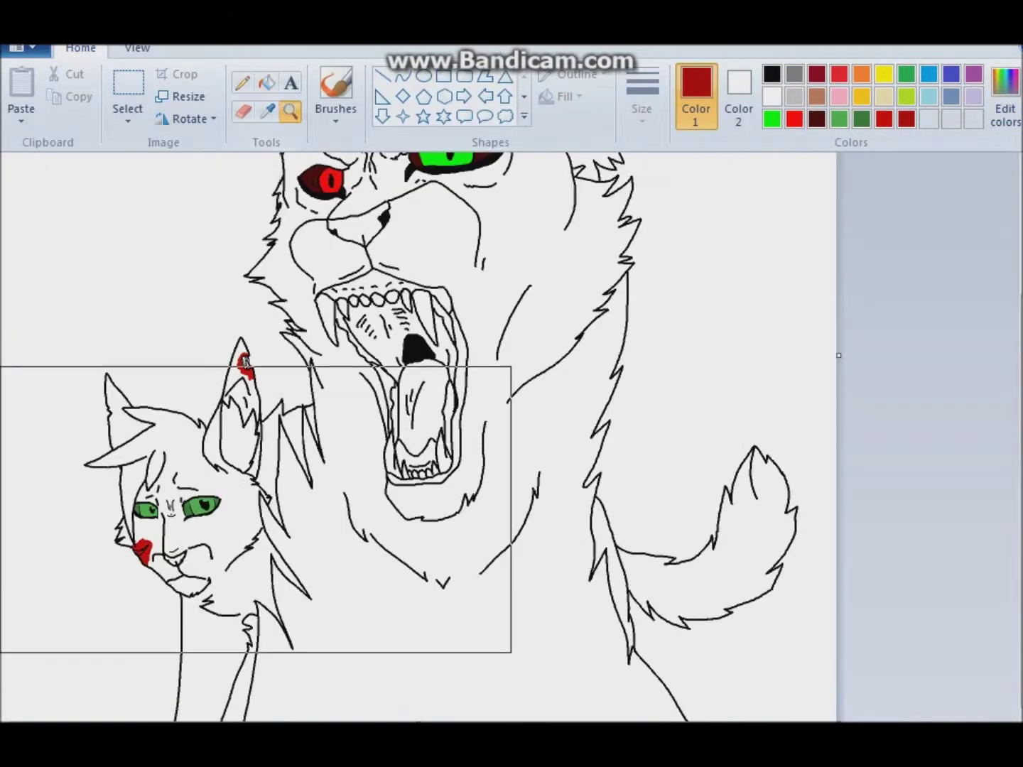
left_click(255, 507)
left_click(267, 82)
left_click(772, 73)
left_click(1004, 98)
key("Return")
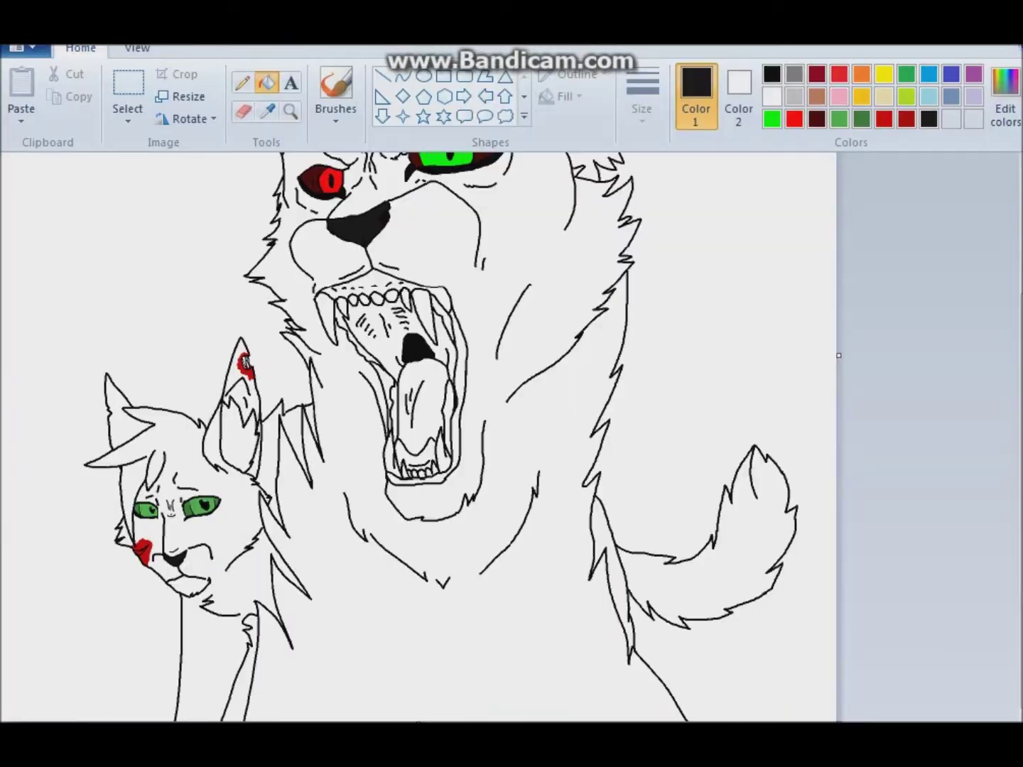
Mix a dusty pink and fill the large cat's tongue and the lower mouth area beneath it
left_click(839, 96)
left_click(1004, 99)
left_click(687, 413)
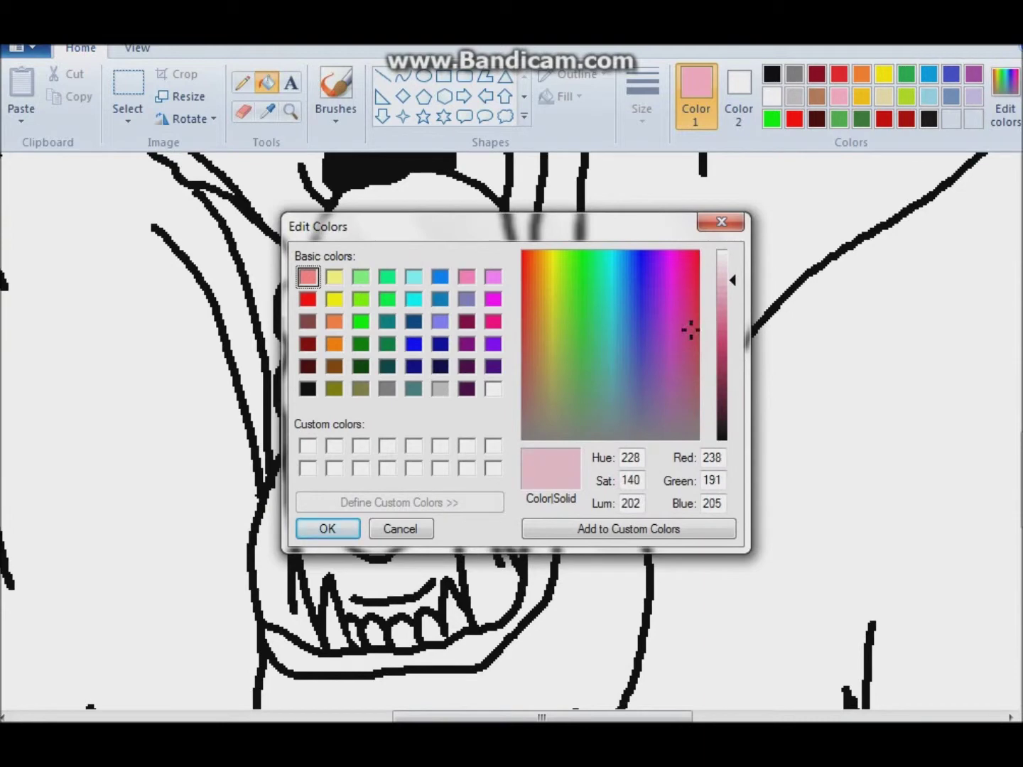
left_click(327, 528)
left_click(405, 298)
left_click(334, 539)
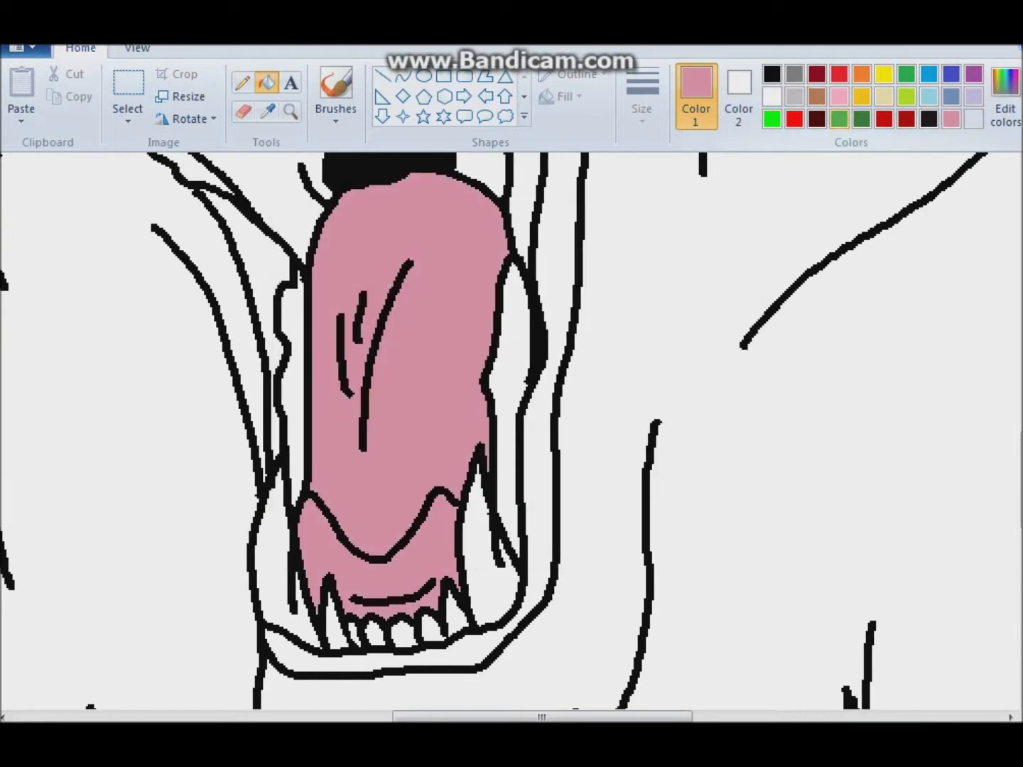
Fill the large cat's lips with near-black, then mix a paler pink and fill the upper gums with it
left_click(771, 73)
left_click(547, 426)
scroll(511, 426, "up", 6)
left_click(1004, 99)
left_click(687, 331)
left_click(324, 527)
left_click(214, 302)
scroll(511, 426, "down", 5)
scroll(512, 426, "up", 4)
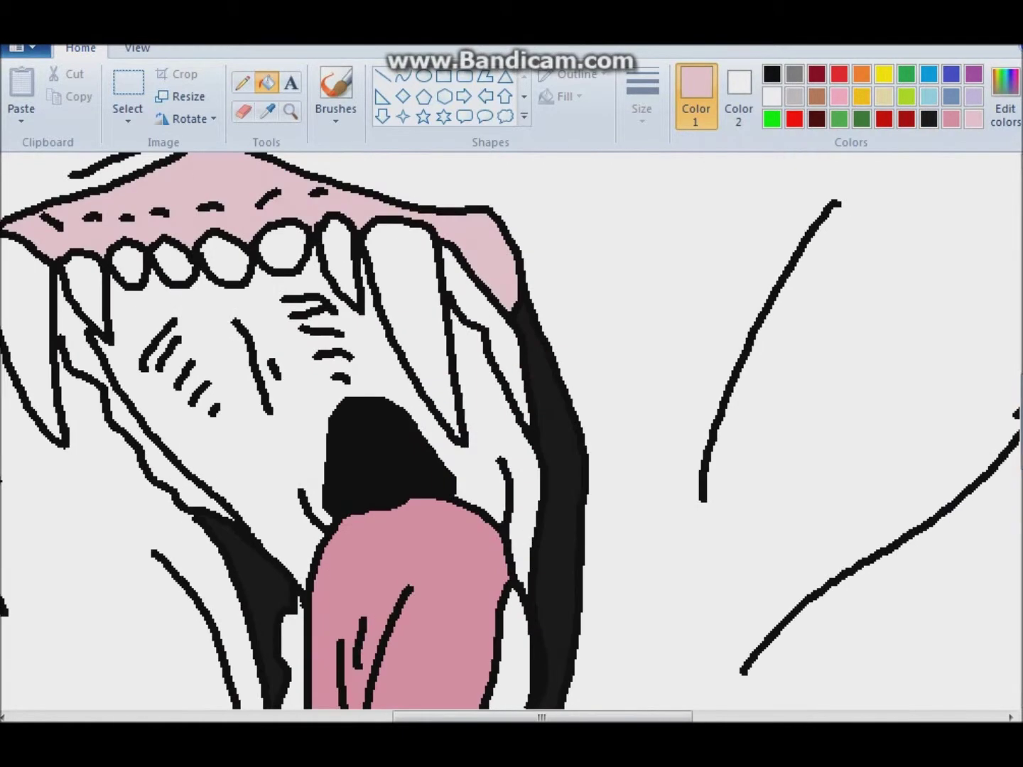
Mix a dark red and fill the inside of the large cat's mouth around the tongue and teeth
left_click(950, 119)
left_click(1004, 98)
left_click(693, 297)
left_click_drag(720, 312, 721, 402)
left_click(327, 529)
left_click(398, 320)
scroll(511, 425, "down", 4)
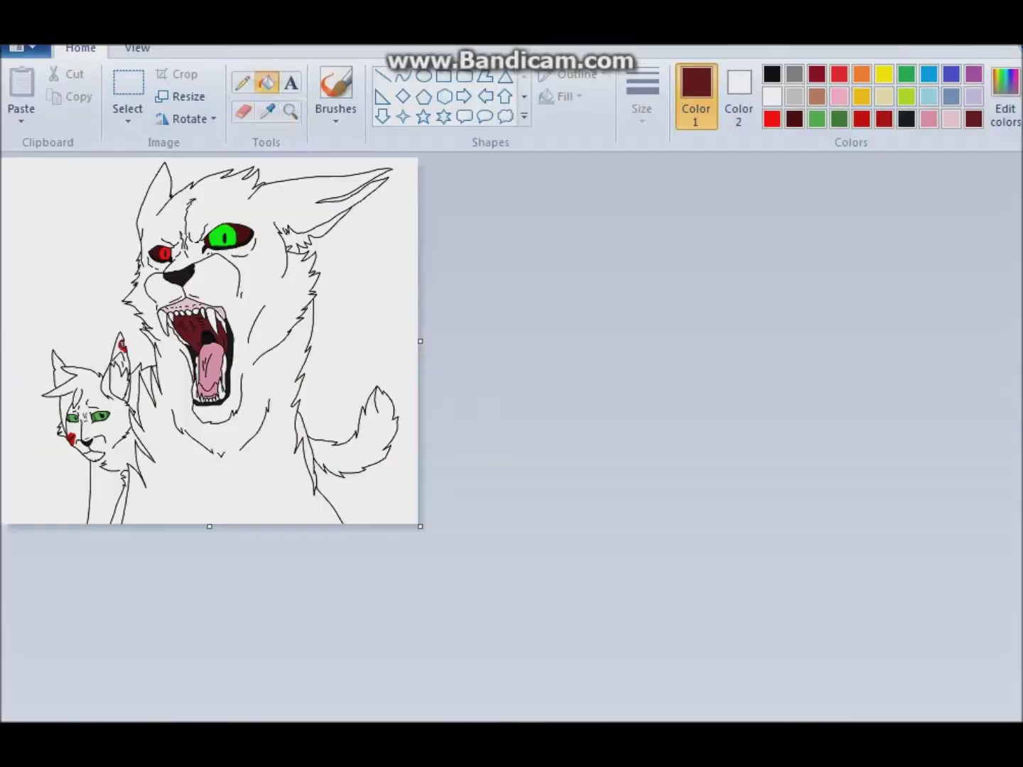
Mix a charcoal grey and fill the large cat's head and body fur with it
left_click(290, 111)
left_click(214, 298)
left_click(444, 206)
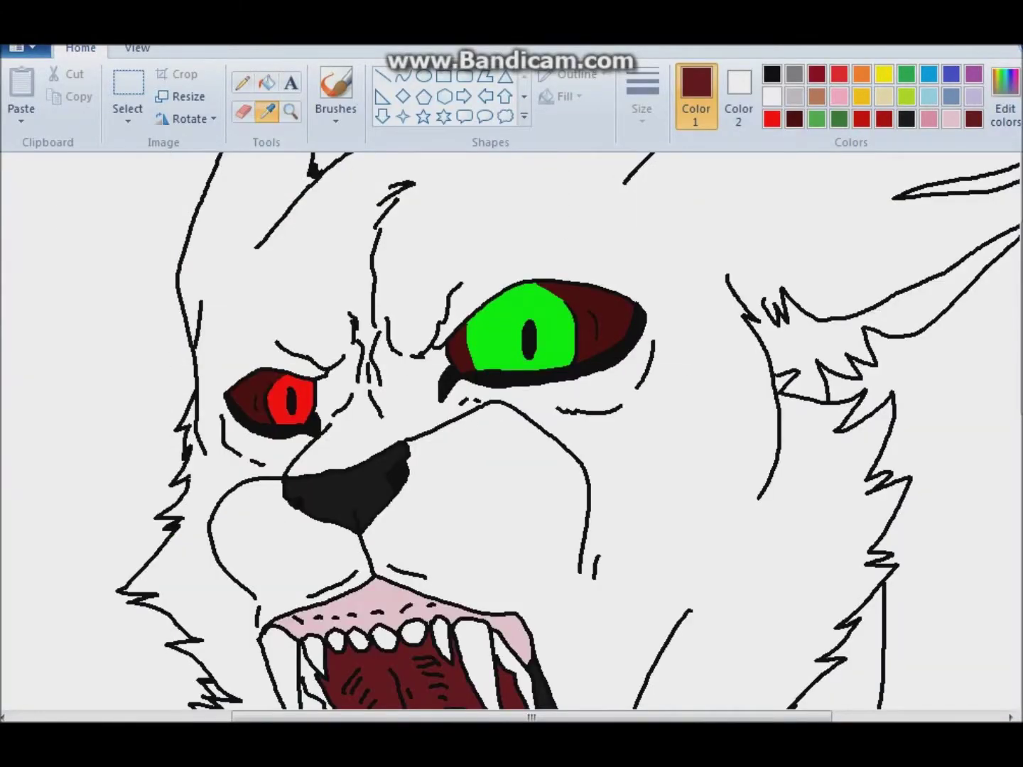
left_click(905, 119)
left_click(1004, 99)
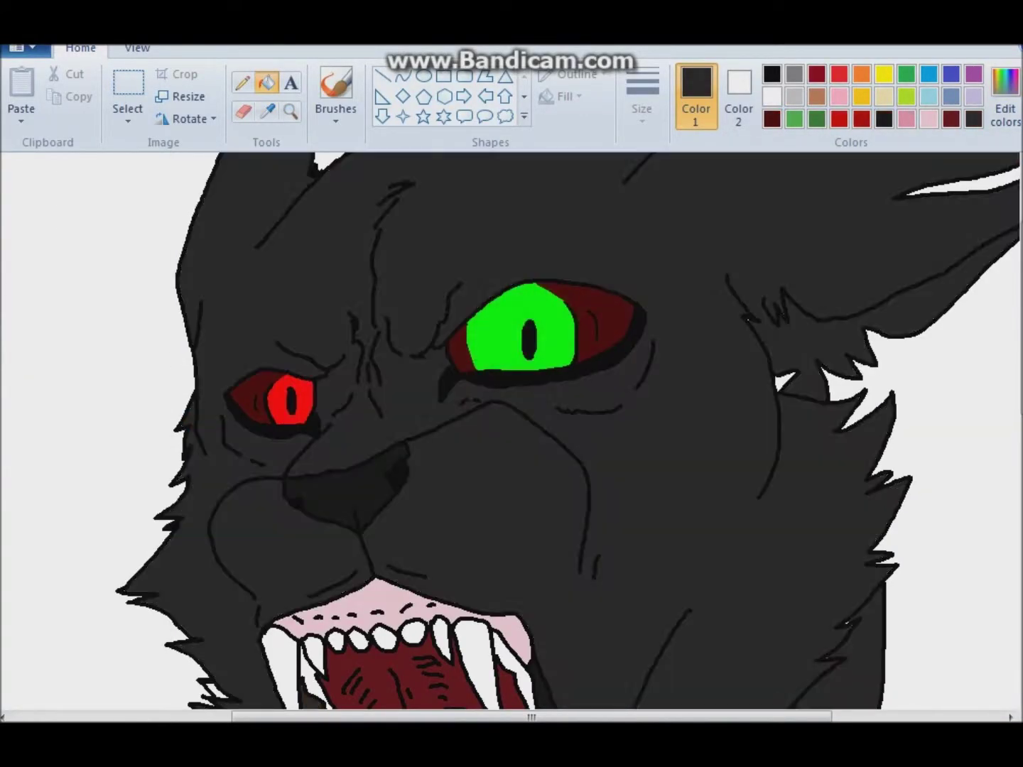
Retouch the large cat's outline with the black pencil where the charcoal fill left gaps
scroll(512, 426, "down", 10)
left_click(641, 100)
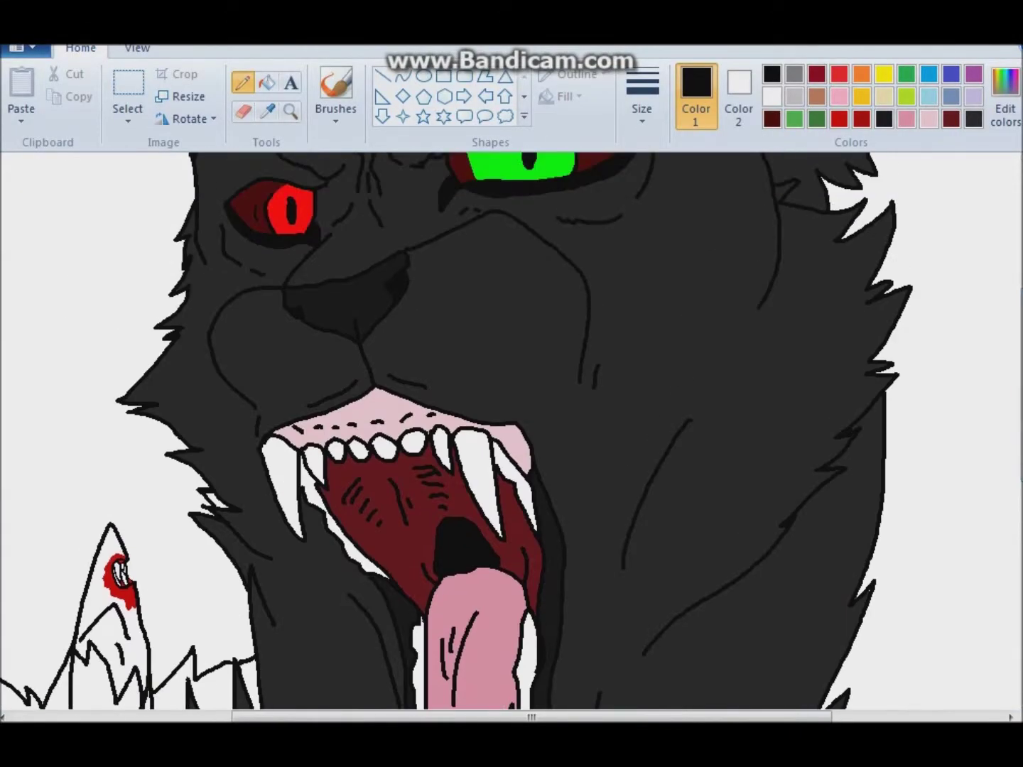
scroll(511, 431, "down", 1)
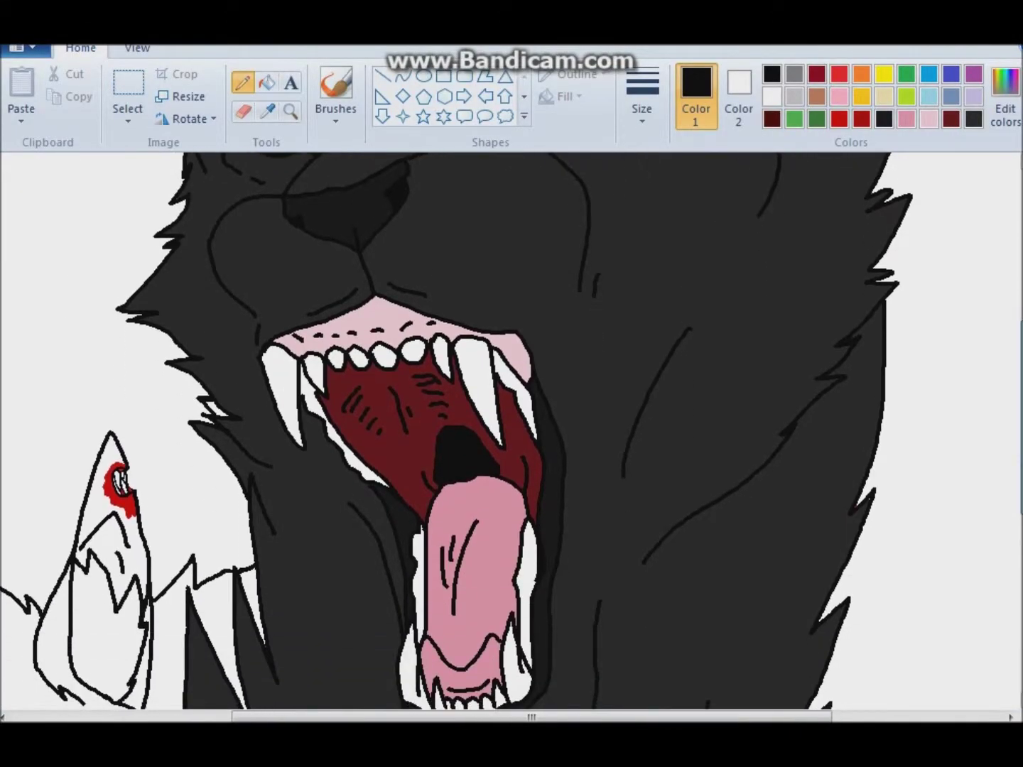
scroll(511, 431, "up", 5)
left_click(242, 82)
left_click(772, 73)
scroll(511, 432, "up", 2)
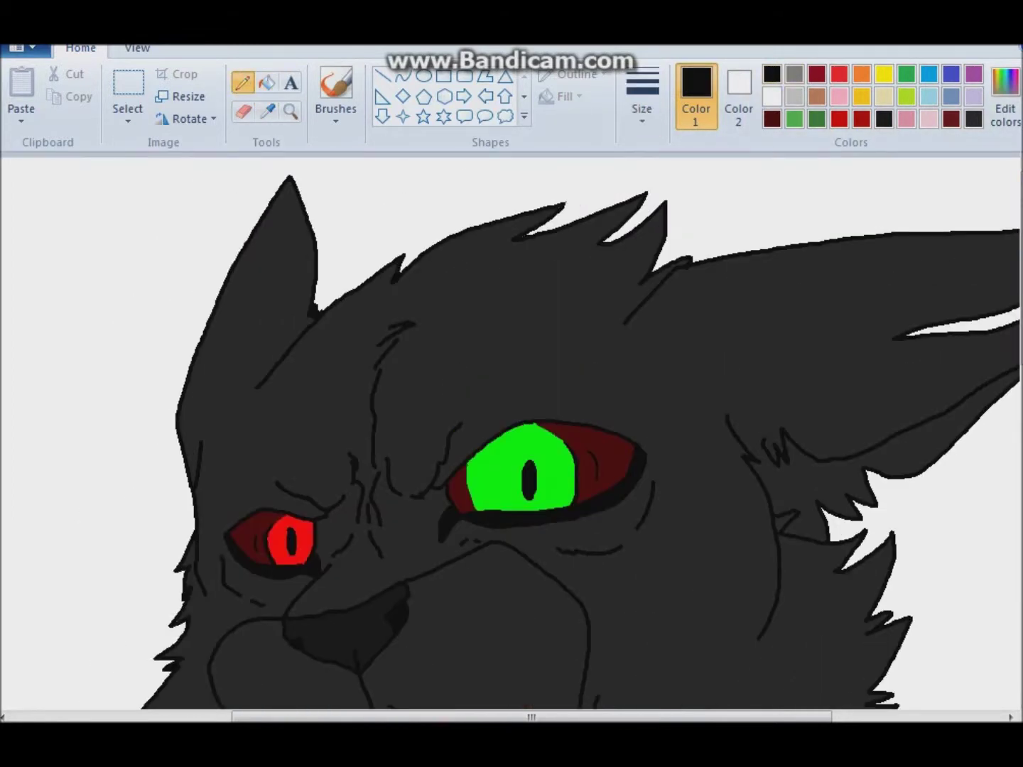
Draw marking outlines beneath both of the small cat's eyes with a thin black pencil and close their gaps
scroll(512, 432, "down", 5)
scroll(511, 431, "left", 5)
scroll(511, 432, "up", 1)
left_click(641, 99)
left_click(597, 150)
left_click_drag(570, 318, 506, 405)
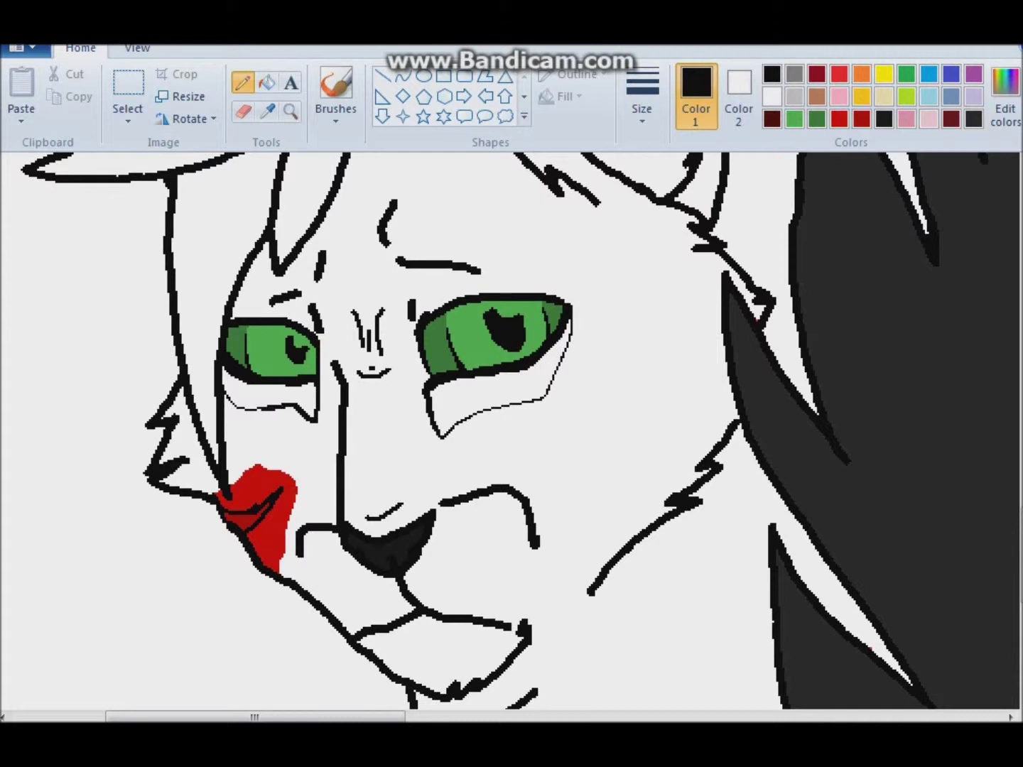
left_click(267, 82)
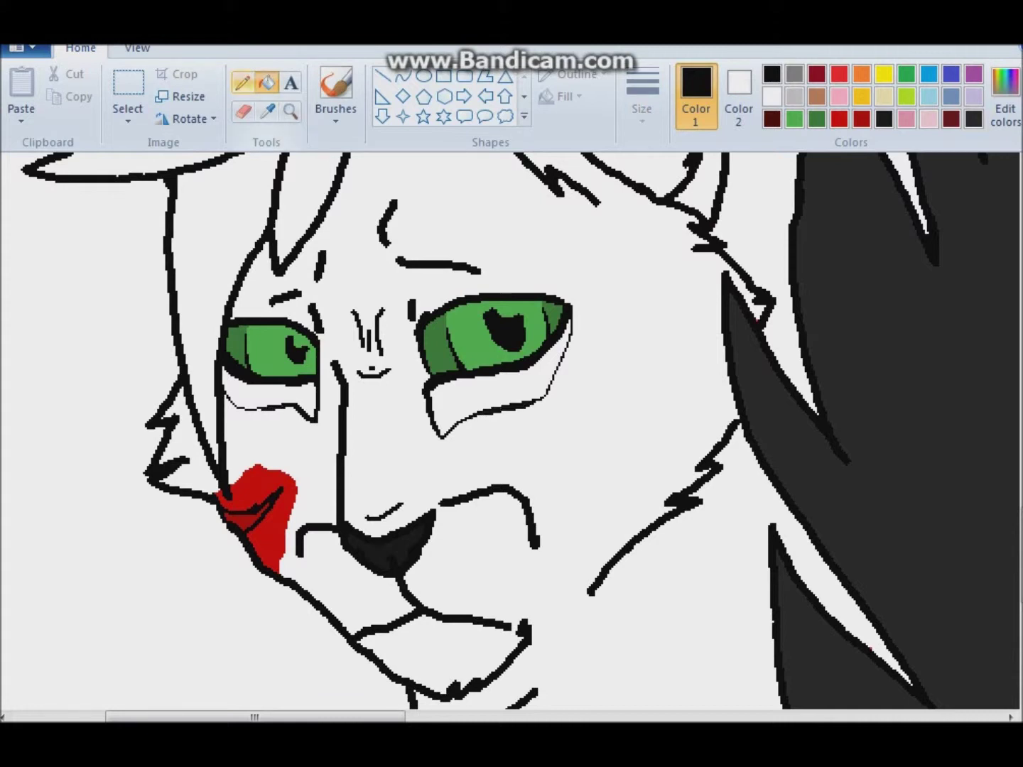
left_click(242, 83)
left_click_drag(569, 321, 567, 343)
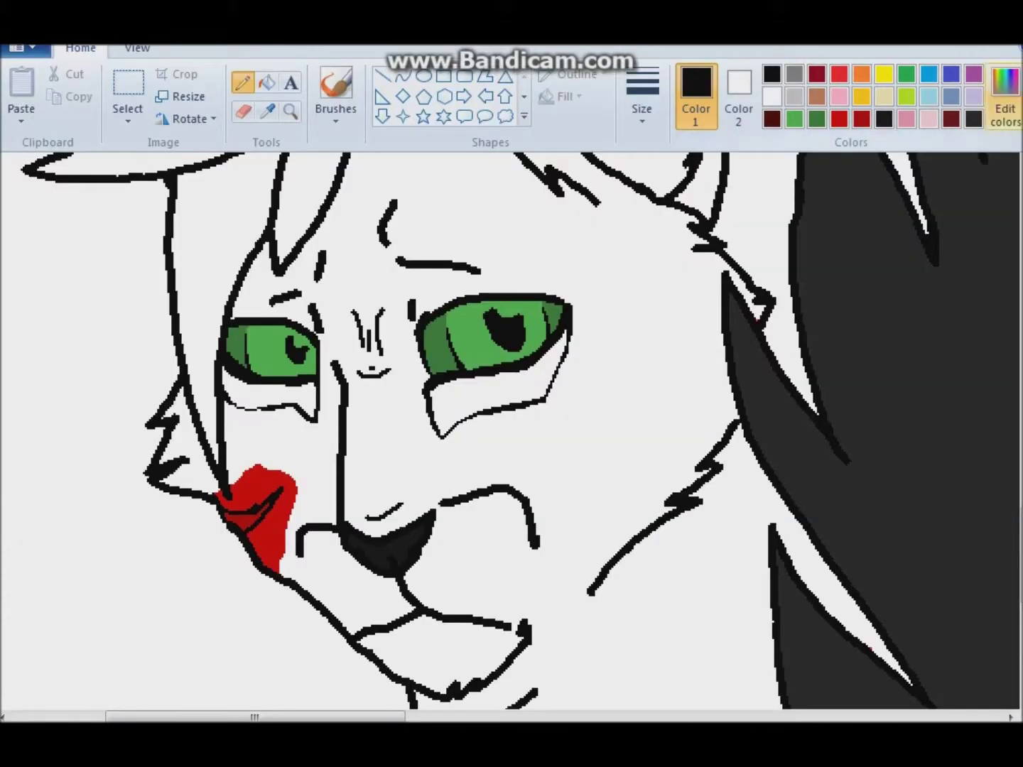
Mix a near-black of RGB 22, 22, 22, fill the small cat's fur and patch the leftover white specks in black
left_click(1004, 99)
key("Return")
left_click(267, 83)
left_click(456, 297)
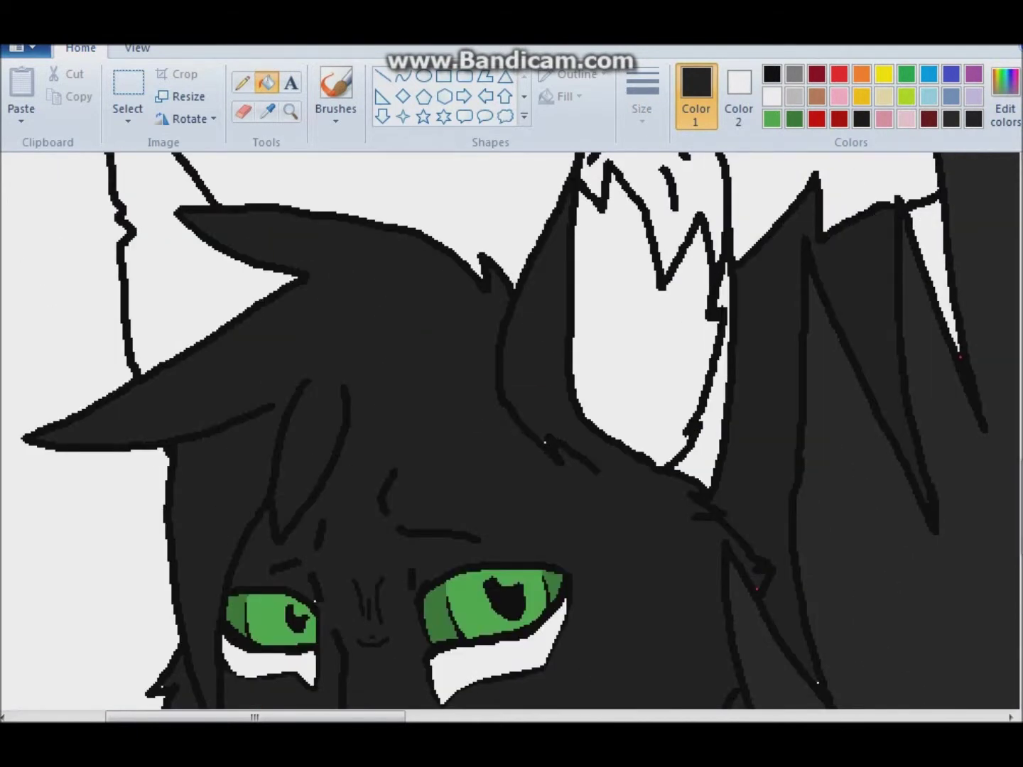
left_click(243, 83)
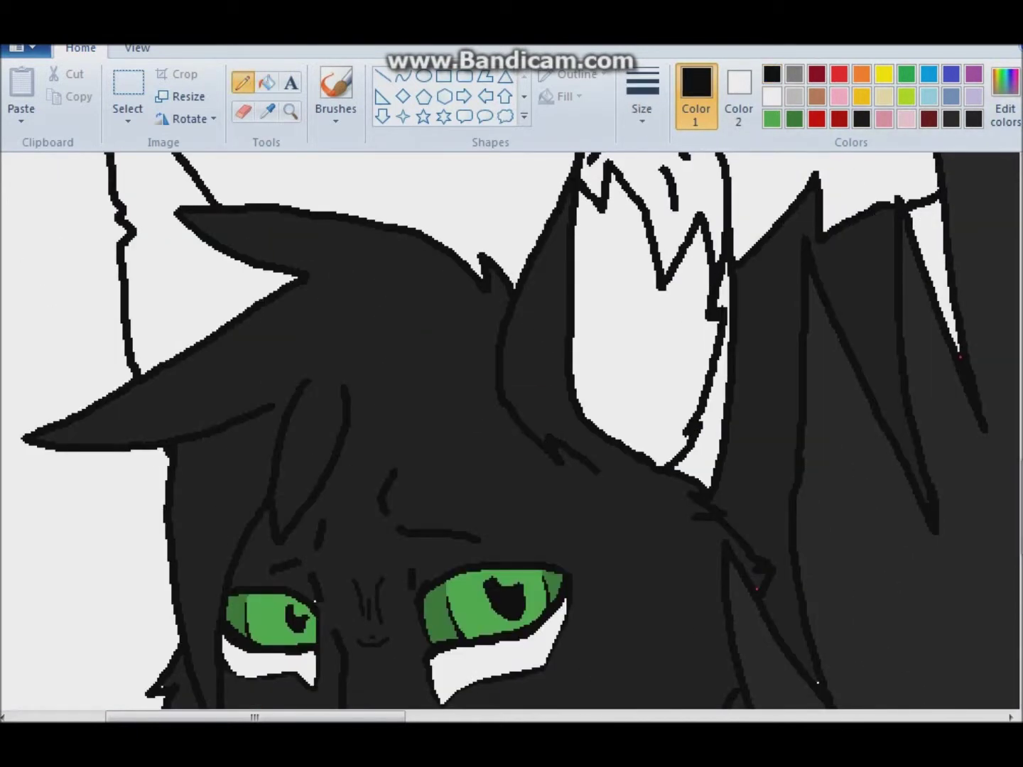
Try filling the small cat's notched ear with the near-black fur colour and undo the fill
left_click(267, 81)
left_click(185, 284)
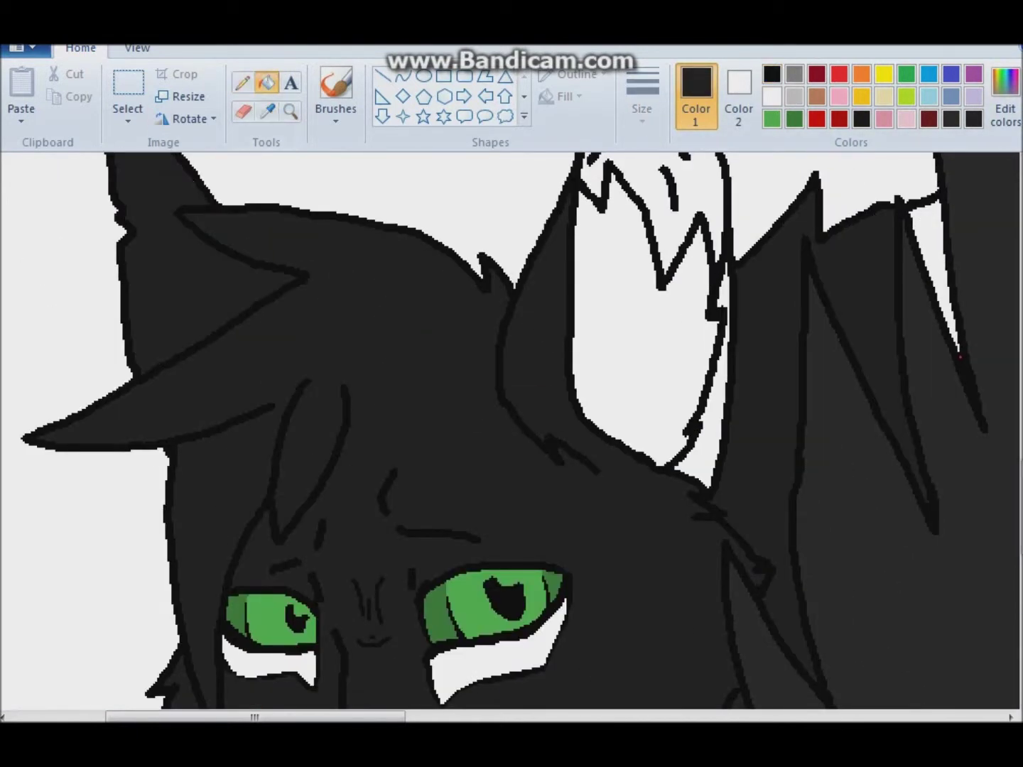
scroll(511, 426, "up", 5)
scroll(511, 426, "down", 1)
key("ctrl+z")
Mix a dark reddish brown, mark the base of the small cat's wounded ear and fill the ears with it
left_click(1004, 99)
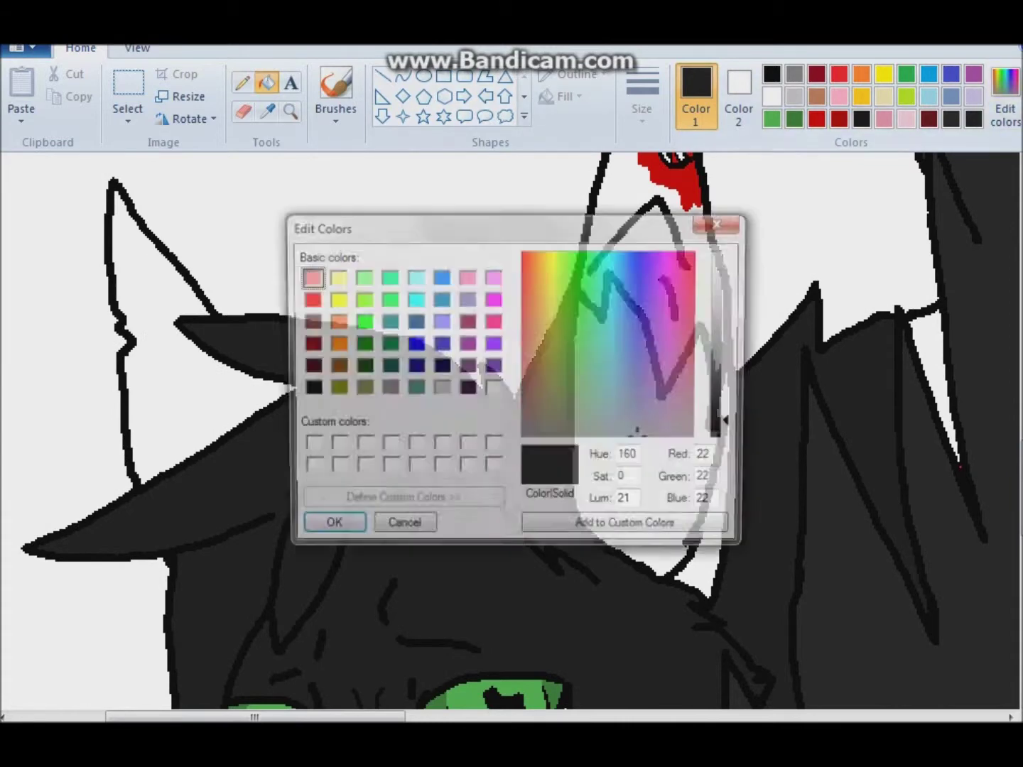
left_click(720, 411)
left_click(327, 528)
left_click(242, 83)
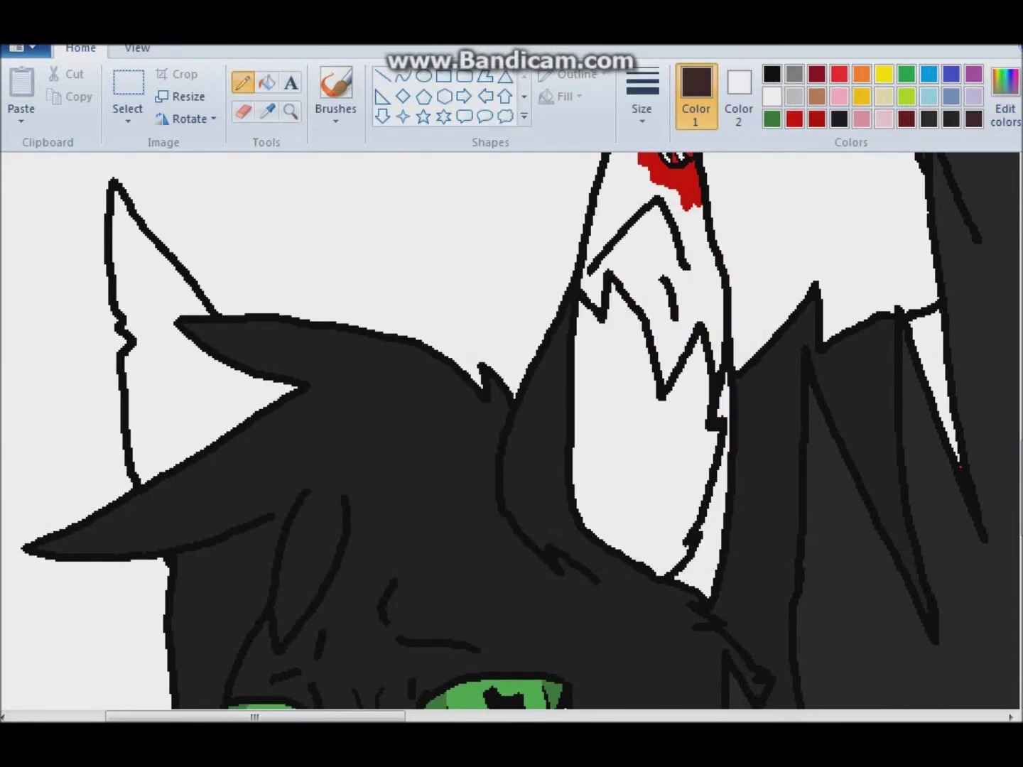
left_click(267, 82)
left_click(625, 440)
left_click(639, 234)
scroll(511, 426, "up", 5)
Fill the markings beneath both of the small cat's eyes with the dark reddish brown
scroll(511, 426, "down", 15)
left_click(497, 490)
left_click(270, 476)
scroll(511, 426, "down", 1)
scroll(285, 425, "up", 1)
Patch white specks around the small cat's chin and the fur tufts in black, and fill the remaining white tuft gap near-black
left_click(242, 82)
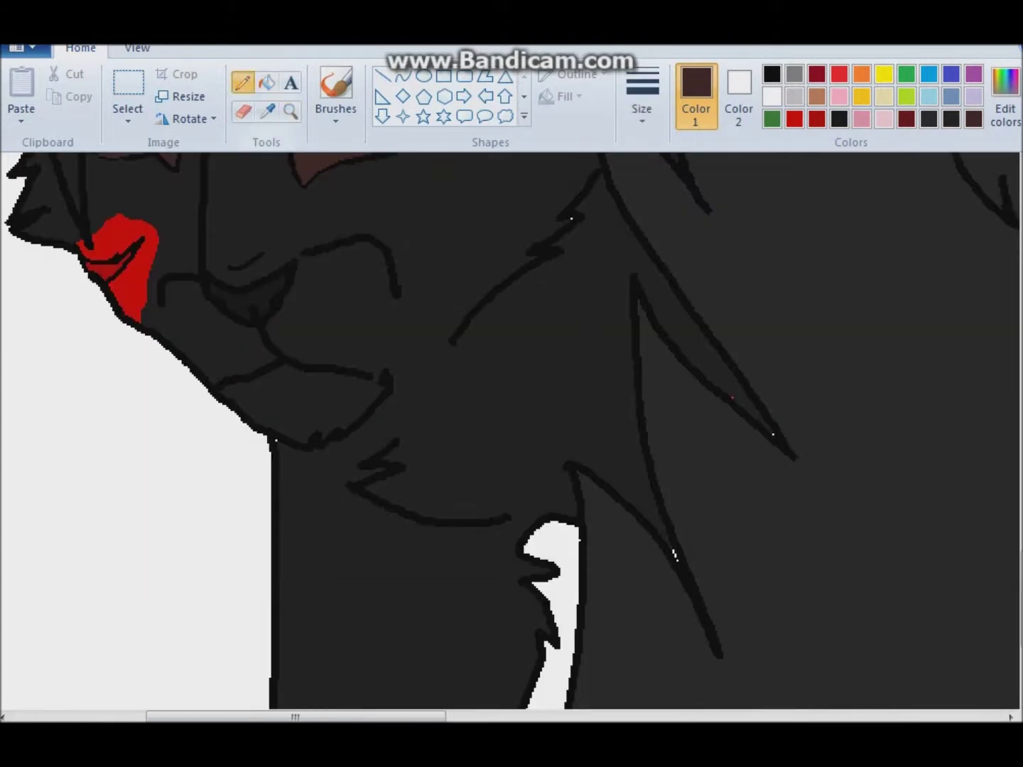
left_click(772, 73)
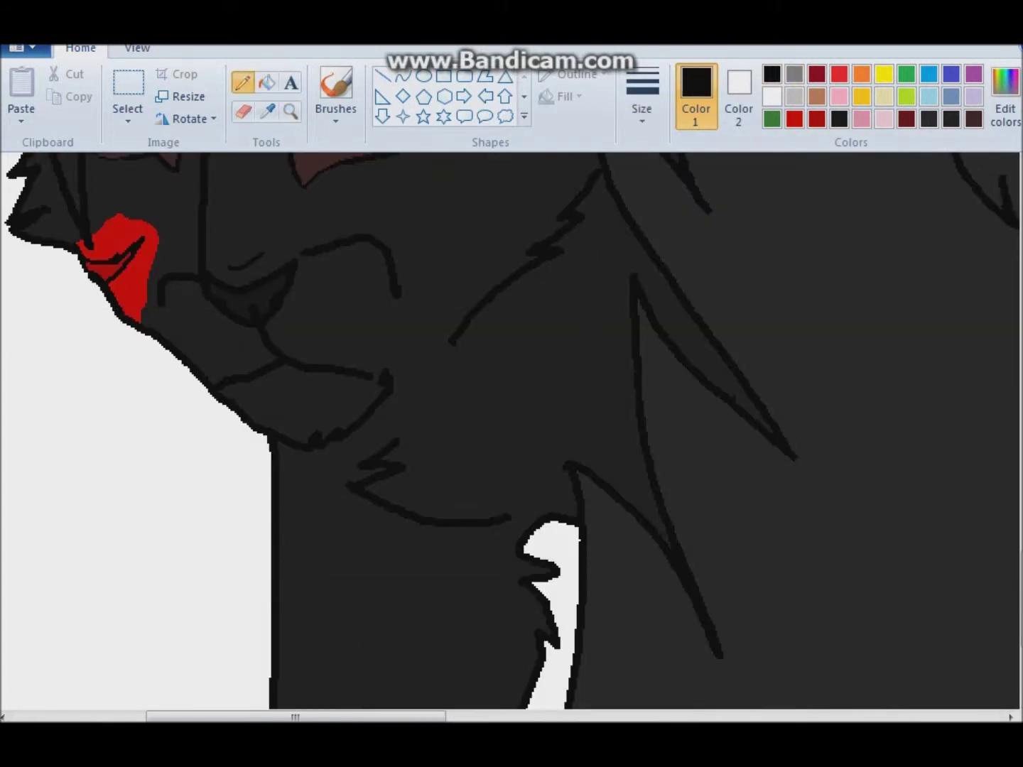
scroll(511, 426, "up", 10)
left_click(267, 83)
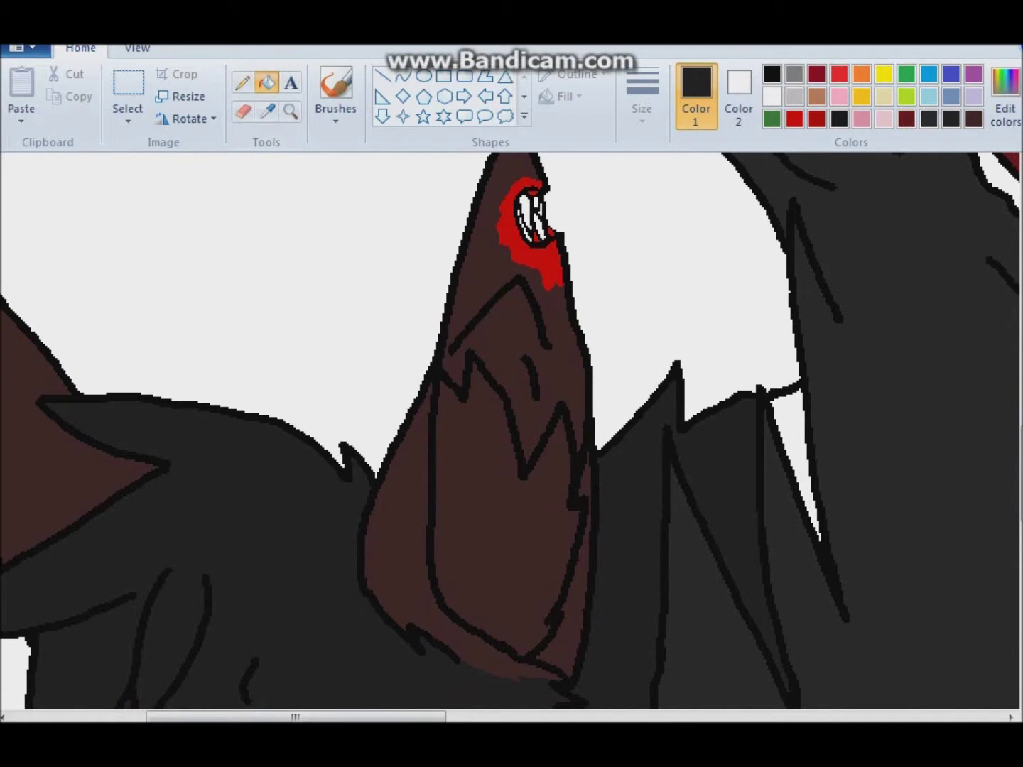
left_click(796, 463)
Outline the hair area on the small cat's head with the dark reddish-brown pencil and fill it in the same colour
left_click(242, 83)
left_click(973, 117)
left_click(290, 111)
left_click(274, 547)
left_click(243, 83)
left_click(267, 82)
left_click(177, 319)
Outline the brow markings above the small cat's eyes in dark reddish brown and fill both of them
left_click(241, 82)
scroll(542, 250, "down", 3)
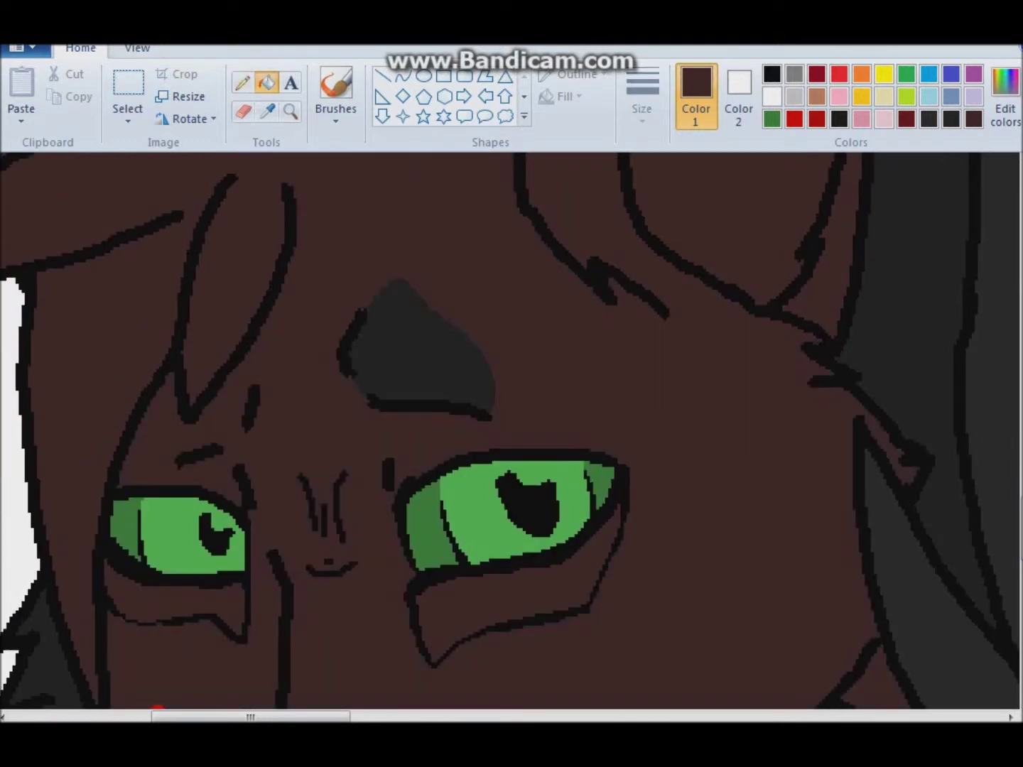
left_click(290, 112)
left_click(389, 355)
left_click(243, 83)
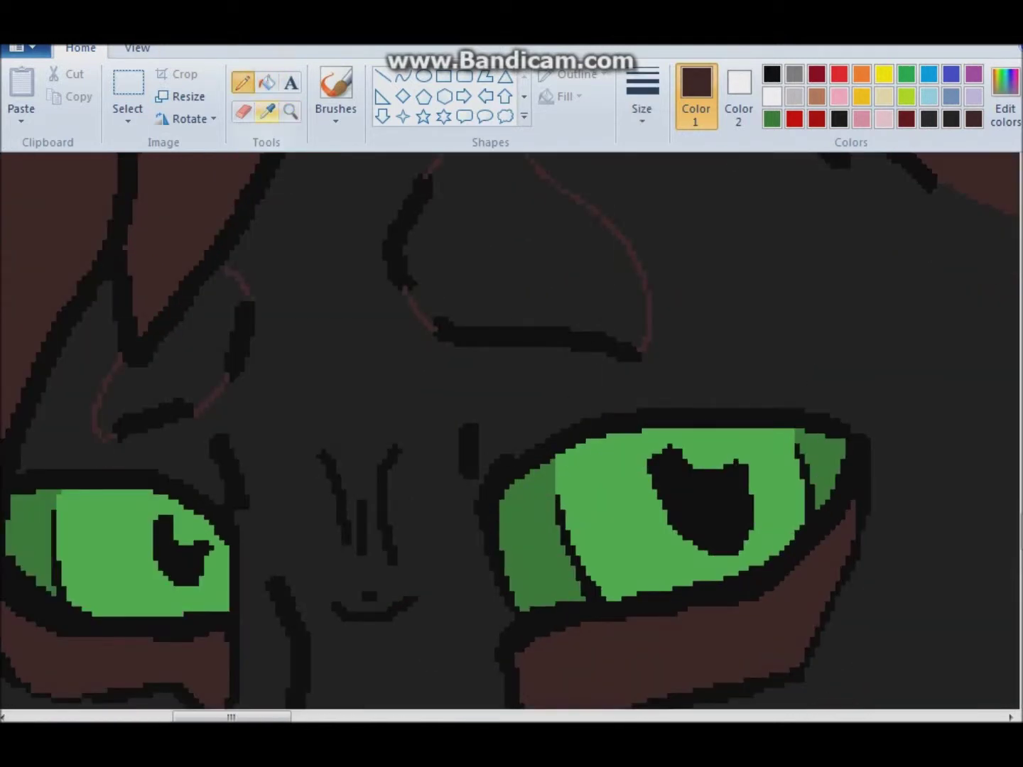
left_click(267, 82)
left_click(525, 234)
left_click(177, 341)
Sample the near-black fur colour and fill the small cat's tail with it
key("ctrl+Page_Down")
key("ctrl+Page_Down")
left_click(267, 111)
left_click(512, 539)
left_click(753, 511)
Patch the white specks in the outlines around the tail's base with the black pencil
left_click(291, 111)
left_click(612, 558)
left_click(242, 82)
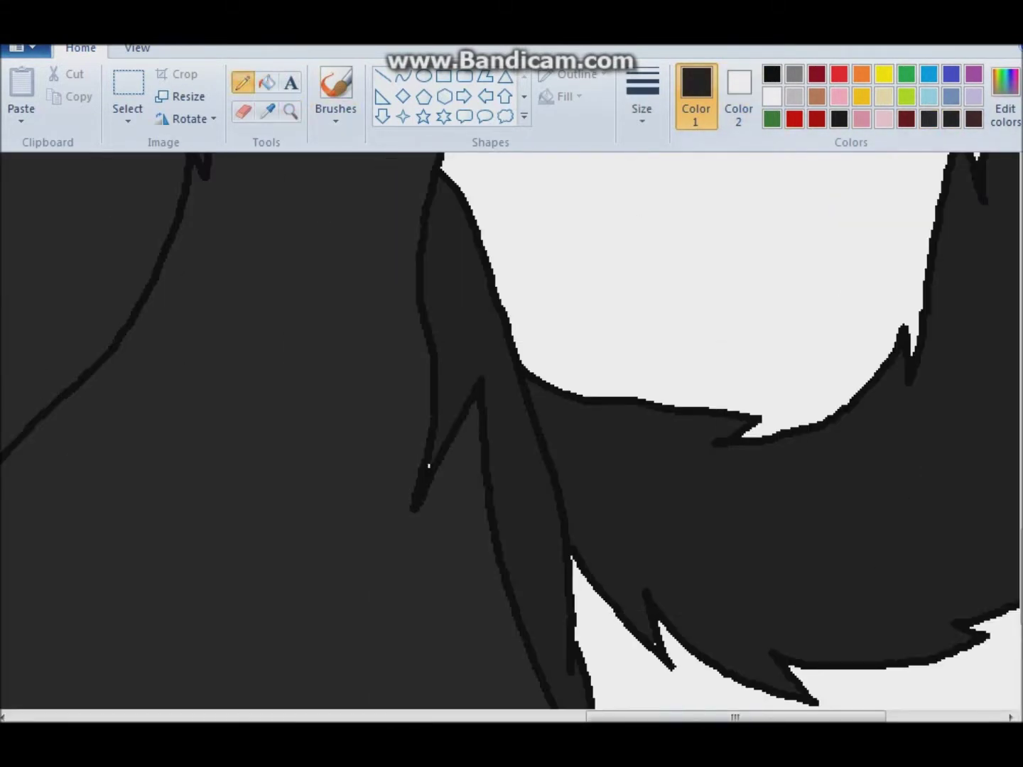
left_click(771, 74)
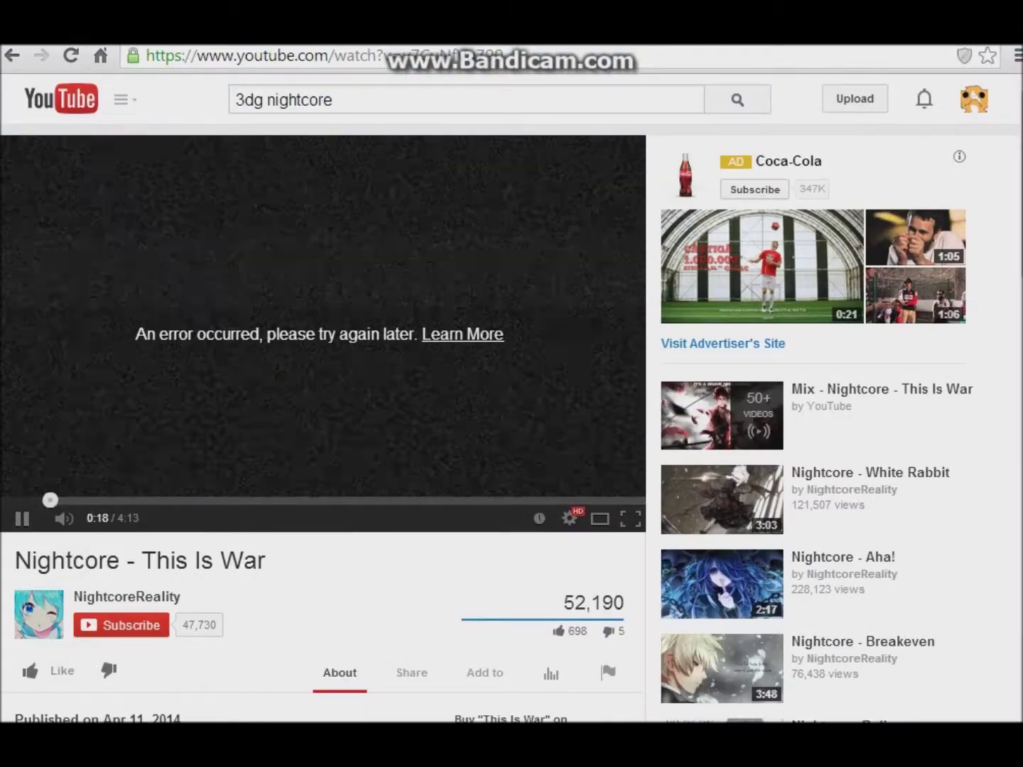
scroll(497, 427, "down", 8)
scroll(320, 426, "down", 10)
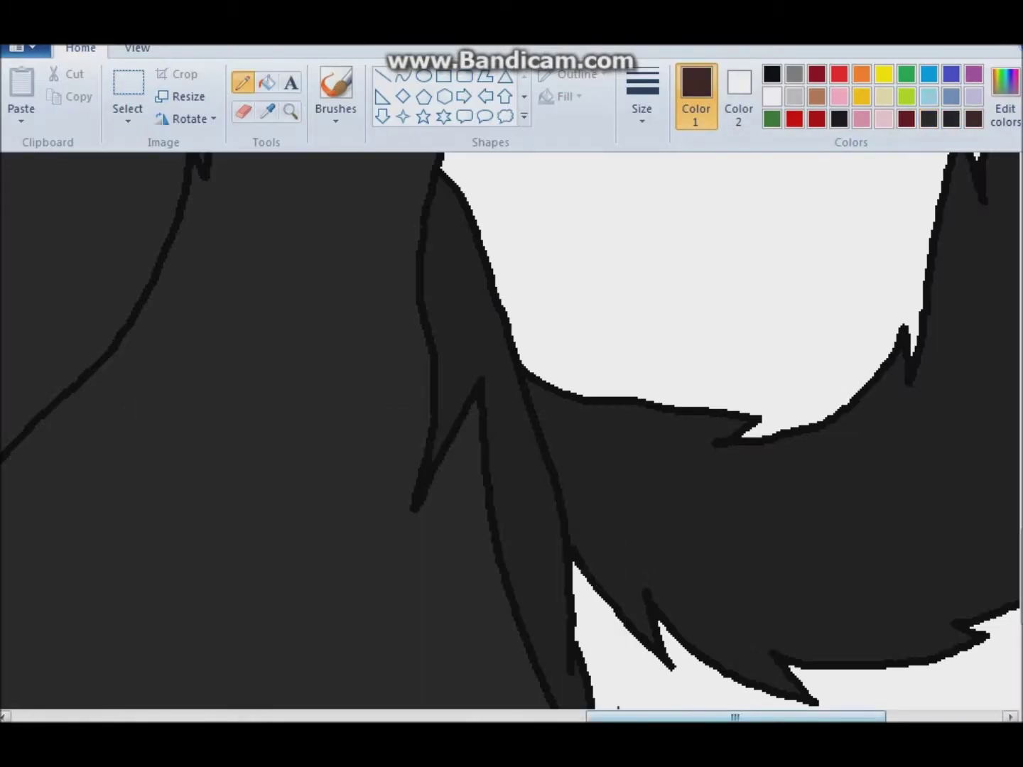
Fill the white background around the tail with red to contrast with the dark fur
scroll(512, 426, "right", 5)
scroll(512, 426, "up", 3)
left_click(771, 73)
left_click(973, 118)
left_click(291, 111)
left_click(661, 277)
left_click(267, 82)
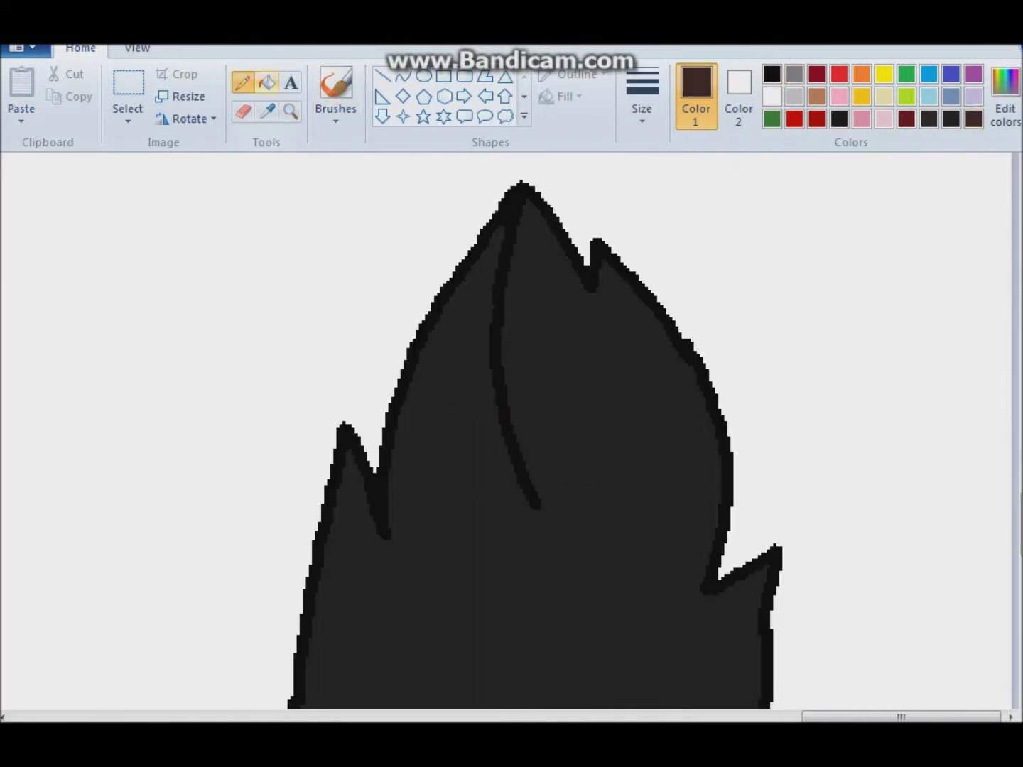
left_click(840, 73)
left_click(177, 320)
Draw curved stripe boundaries across the tip and middle of the tail with the dark reddish-brown pencil
left_click(242, 82)
left_click(973, 118)
left_click_drag(412, 386, 475, 408)
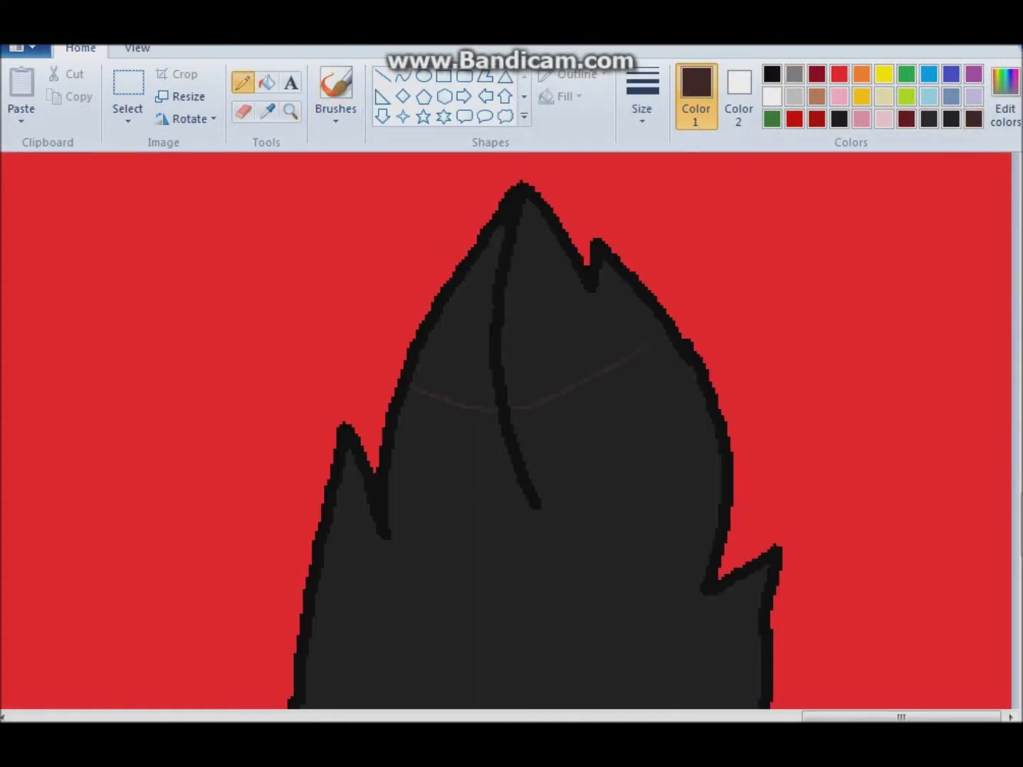
scroll(635, 496, "down", 5)
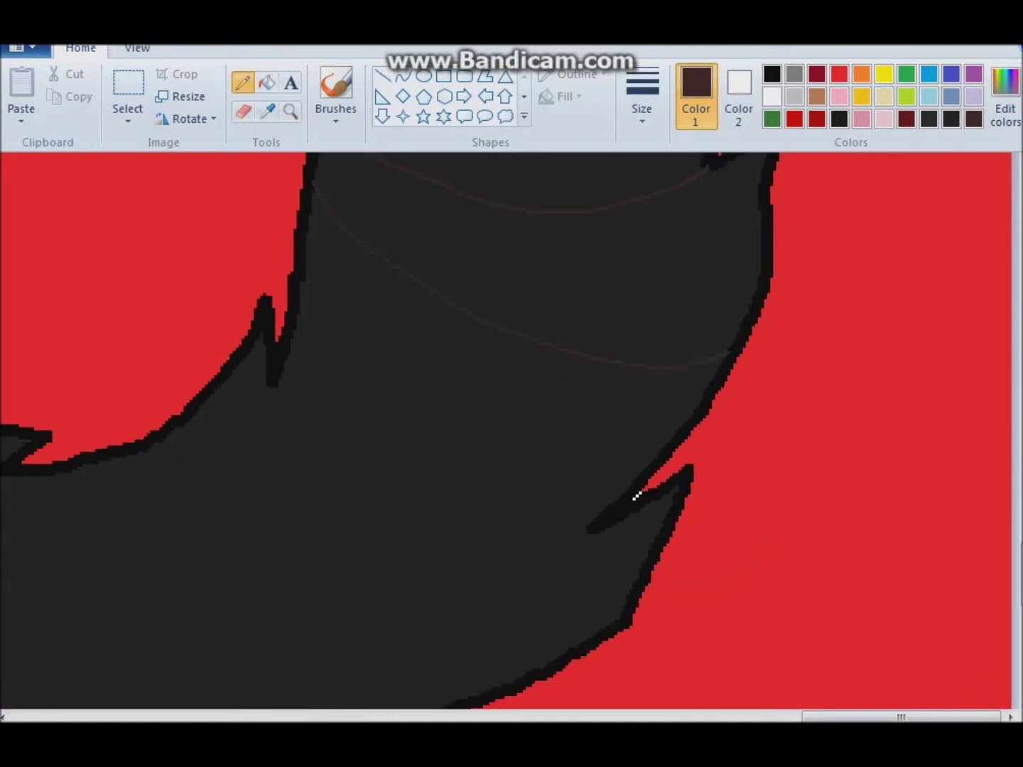
scroll(637, 496, "down", 2)
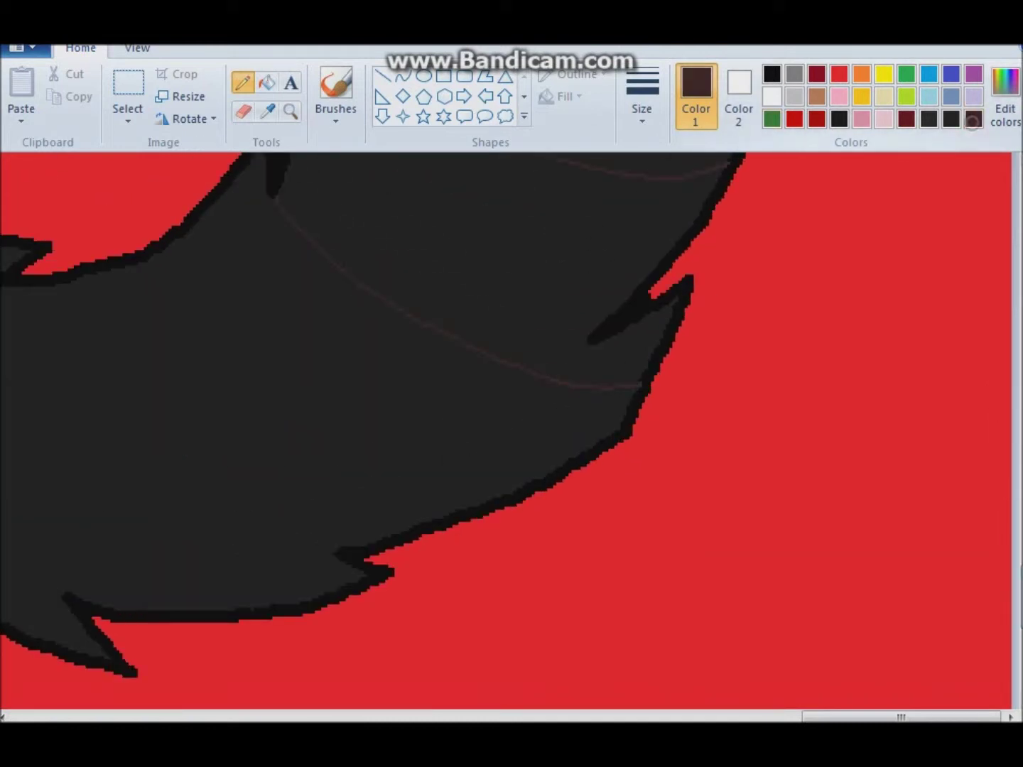
scroll(636, 496, "up", 2)
scroll(636, 495, "down", 4)
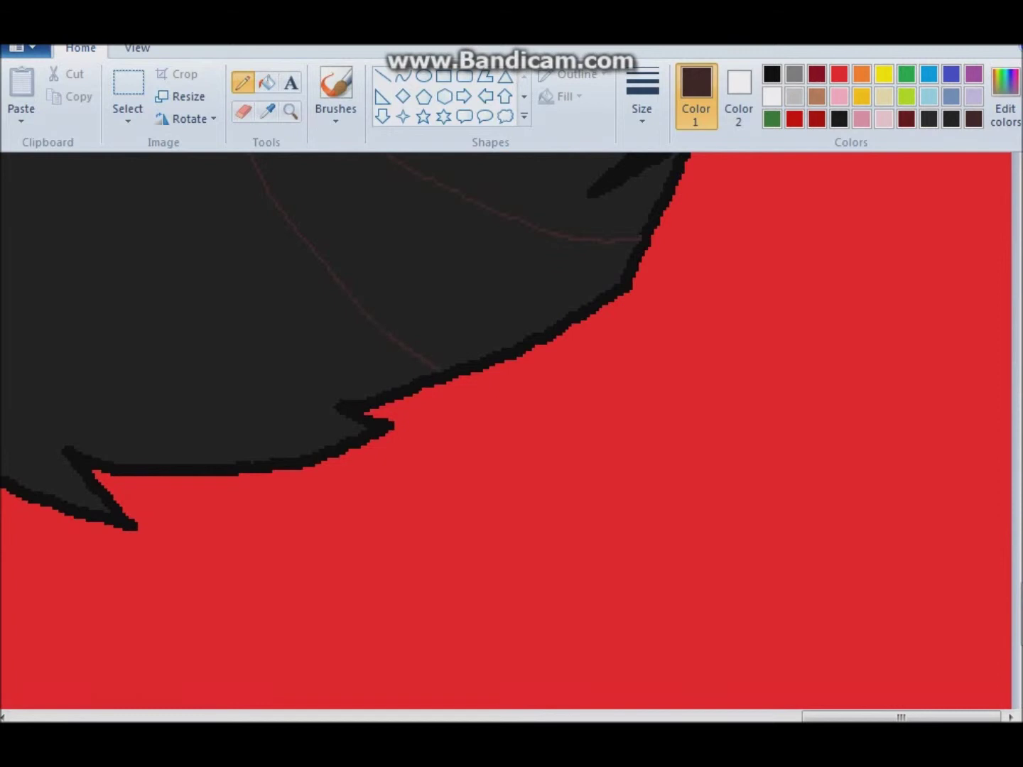
Draw the remaining dark reddish-brown stripe boundaries across the tail down to its base
scroll(511, 430, "up", 2)
scroll(512, 430, "left", 3)
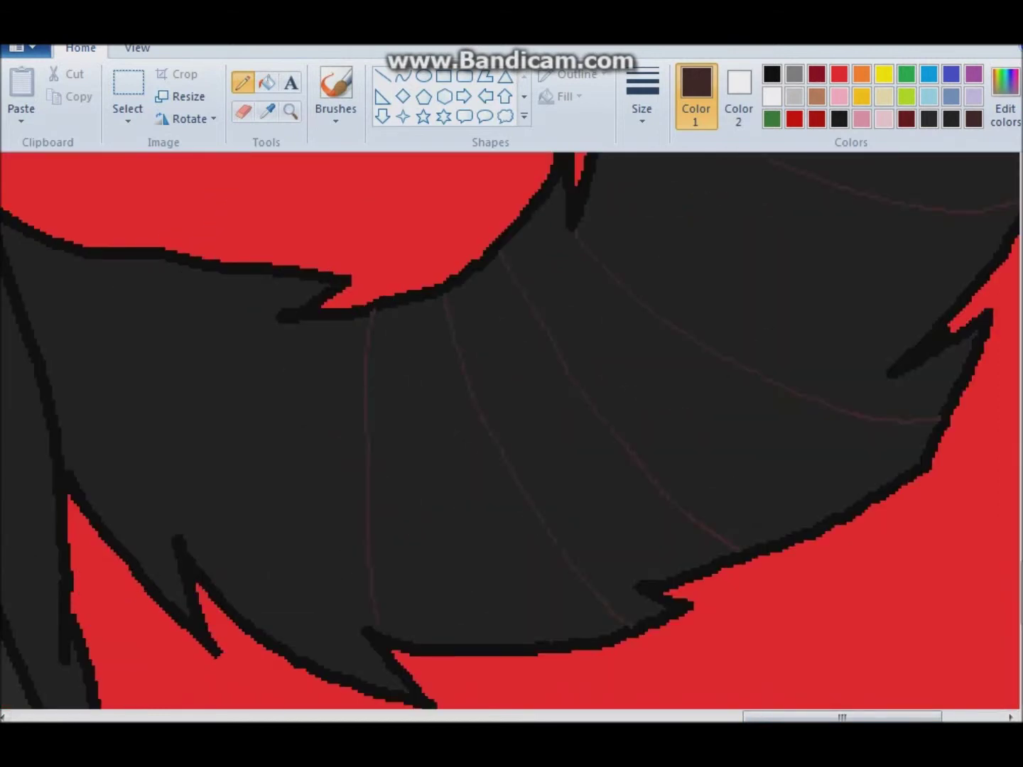
left_click(771, 73)
left_click(771, 73)
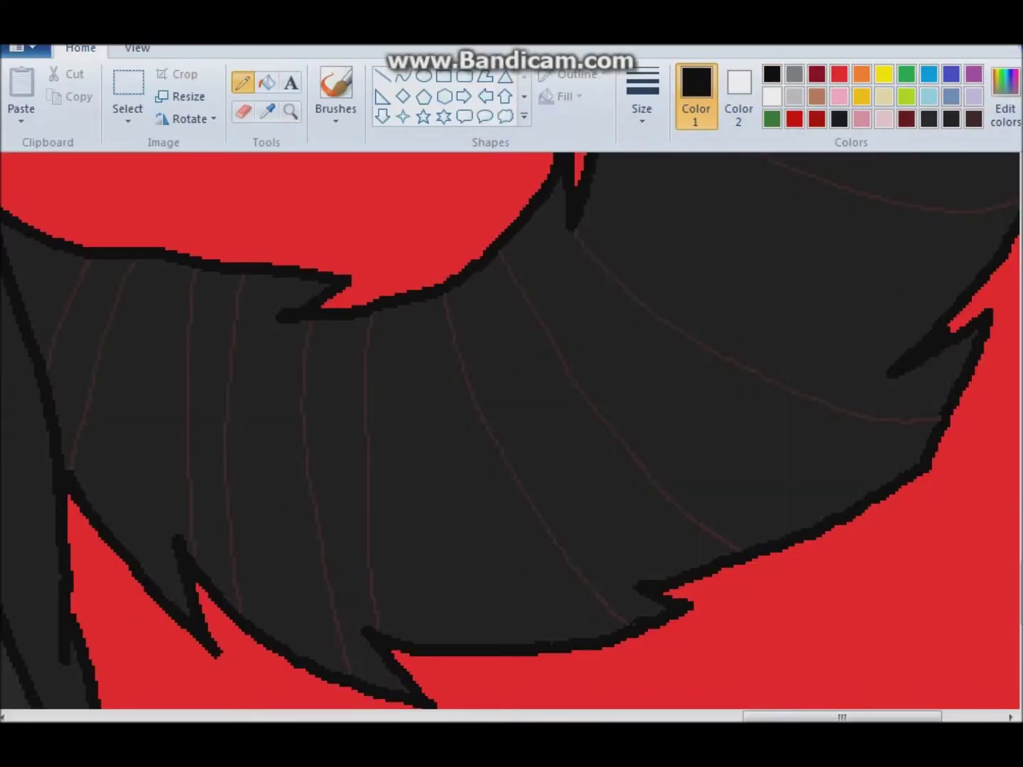
Fill alternate stripes along the whole tail with the dark reddish brown
left_click(266, 83)
left_click(973, 119)
left_click(86, 354)
left_click(213, 426)
left_click(348, 497)
scroll(512, 426, "up", 4)
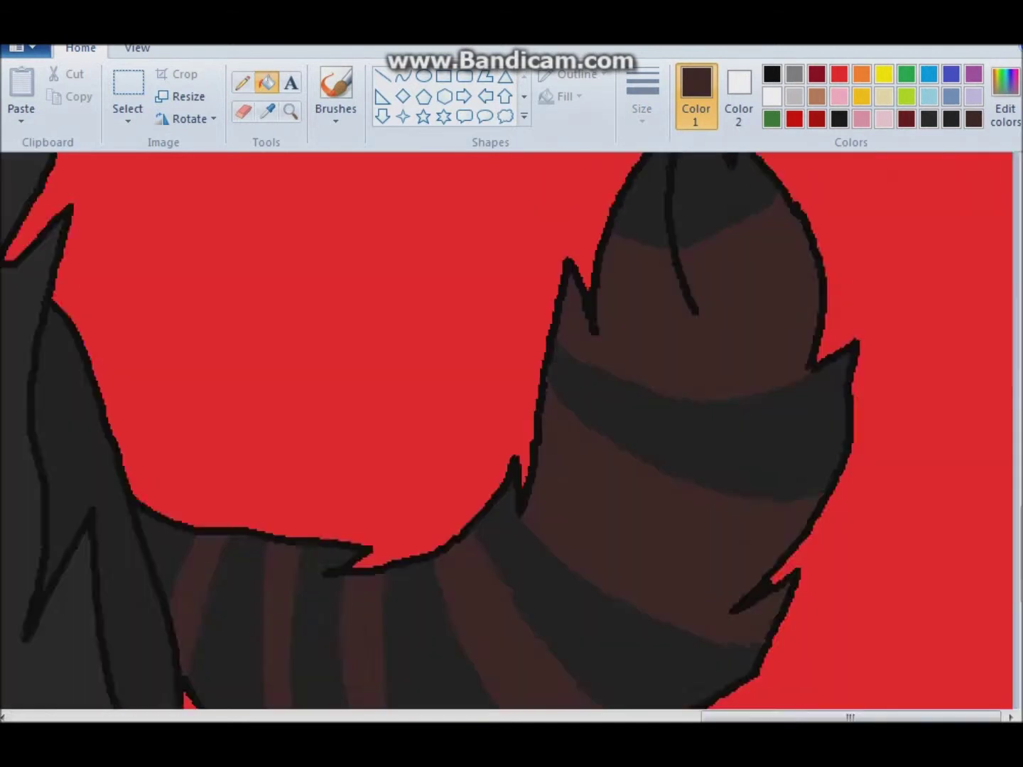
Refill the red background around both cats with white
scroll(512, 426, "down", 3)
left_click(771, 96)
left_click(235, 359)
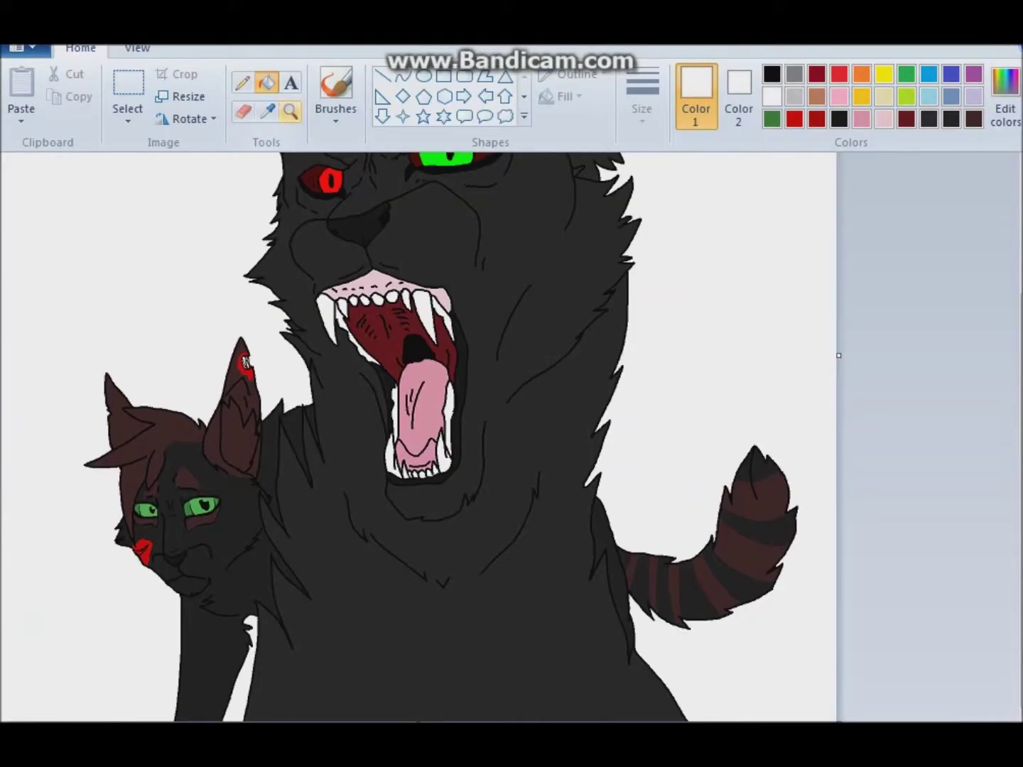
left_click(290, 112)
left_click(245, 364)
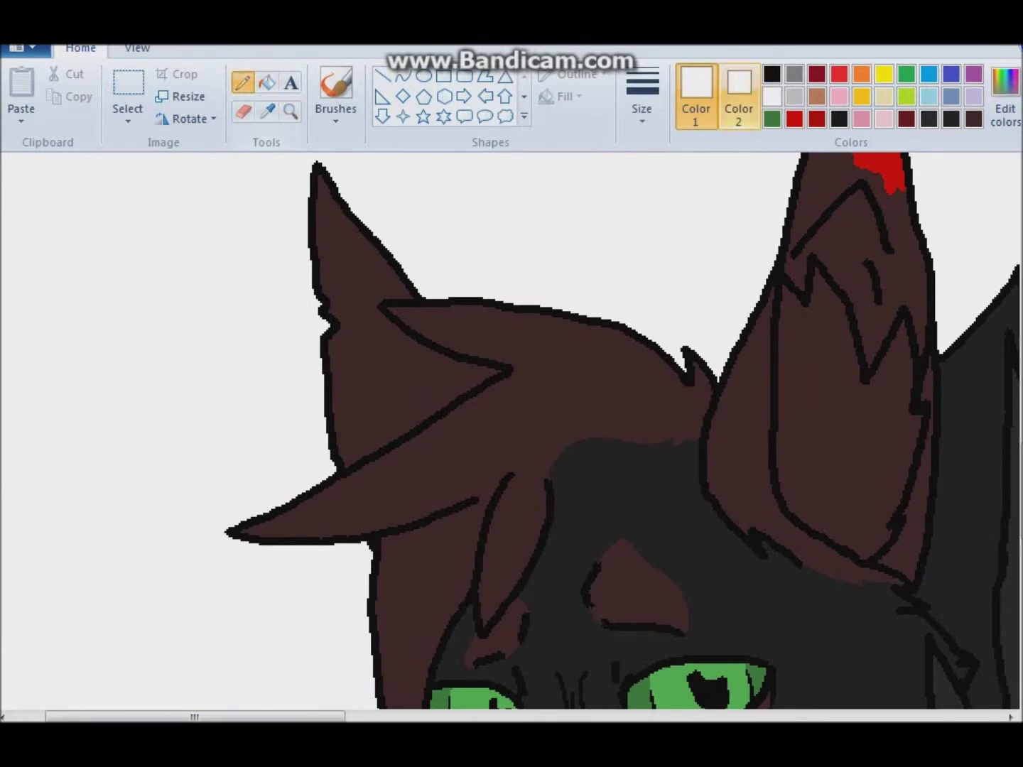
scroll(511, 426, "down", 3)
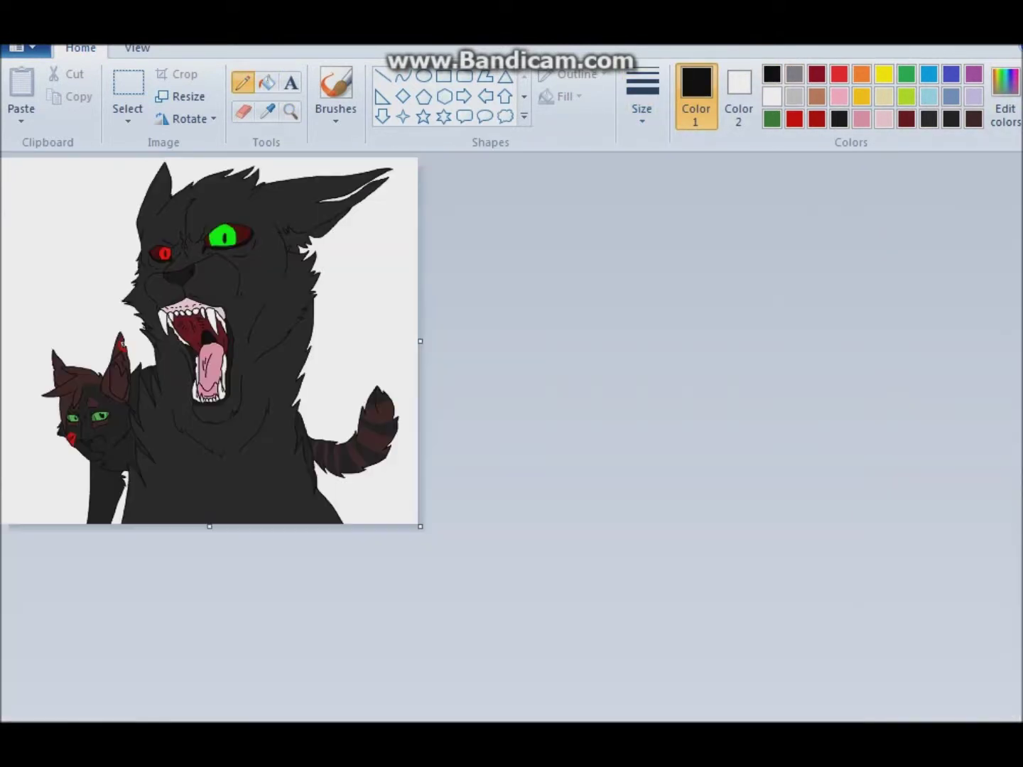
Outline a large and a small highlight in white in each of the large cat's eyes with the pencil
left_click(290, 110)
left_click(191, 244)
left_click(598, 384)
left_click(771, 96)
left_click_drag(589, 347, 563, 342)
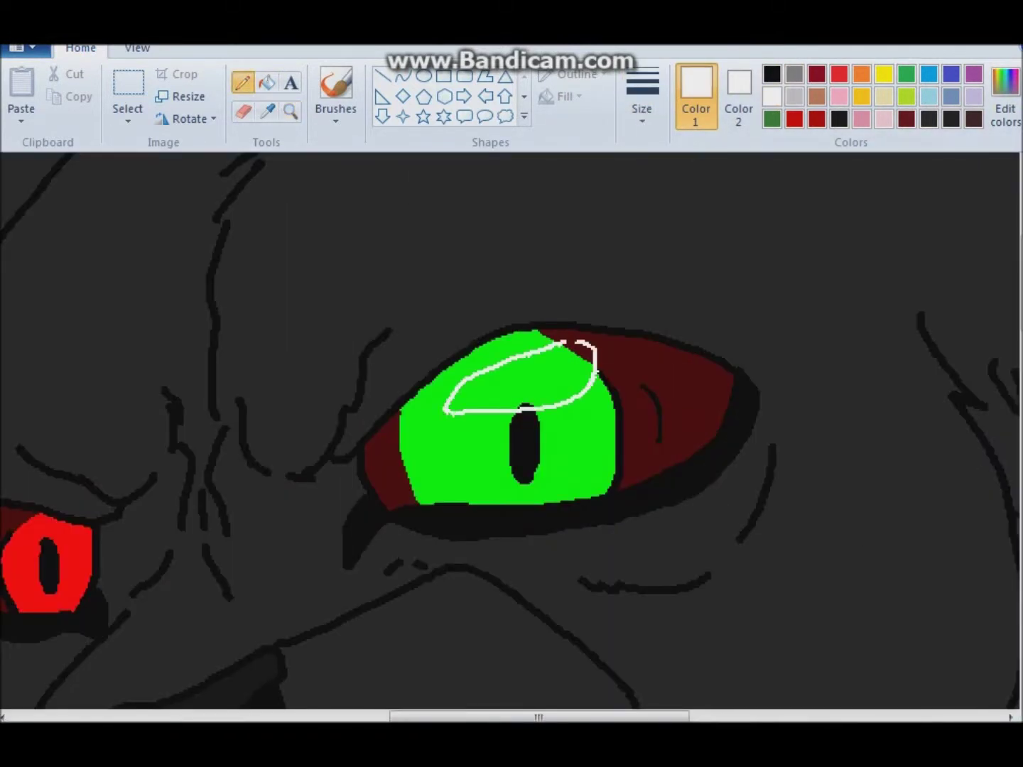
scroll(214, 533, "left", 3)
left_click_drag(189, 540, 234, 521)
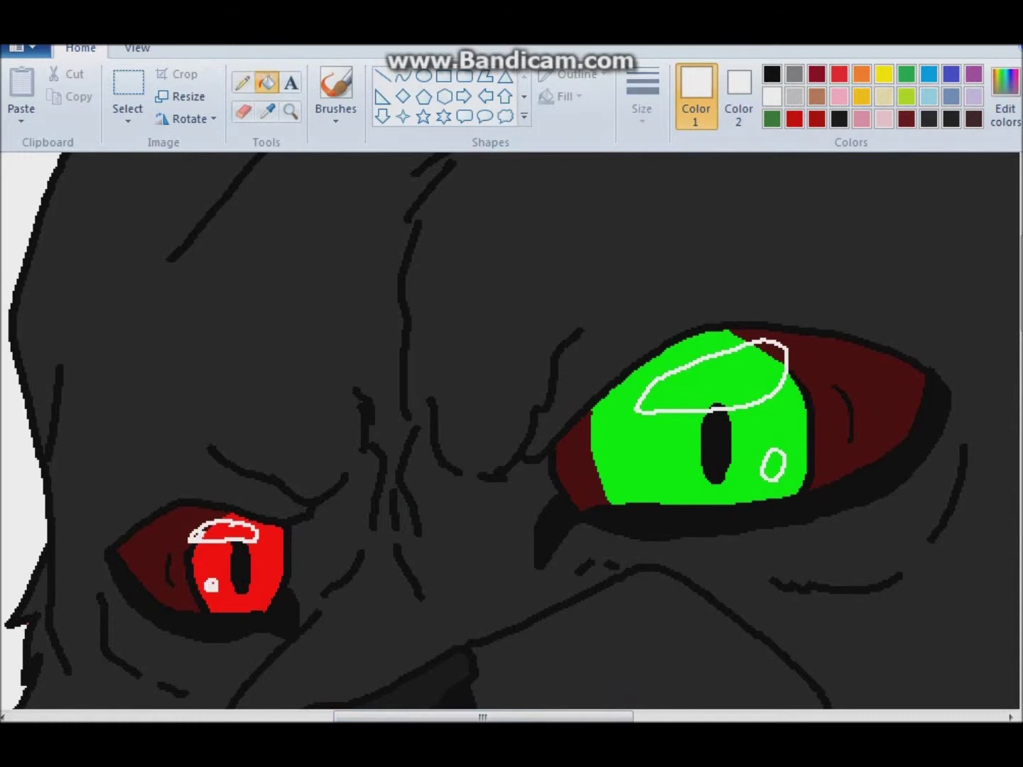
Fill the outlined highlights in the large cat's green and red eyes with white
left_click(265, 82)
left_click(710, 376)
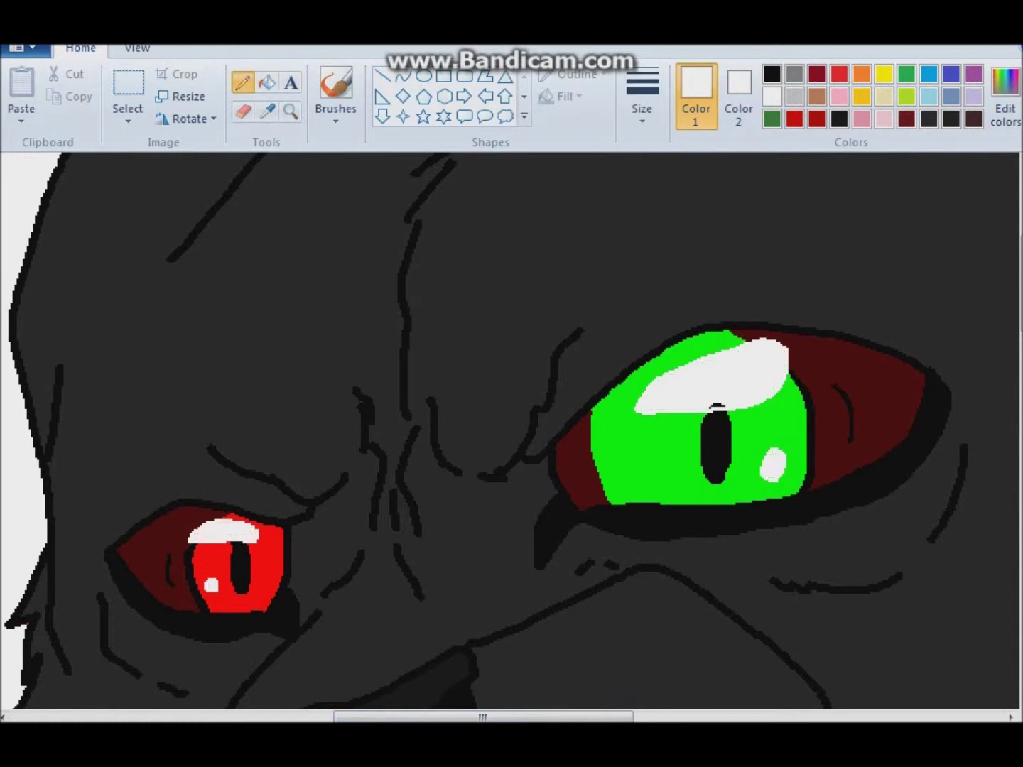
key("ctrl+Page_Down")
key("alt+Tab")
key("alt+Tab")
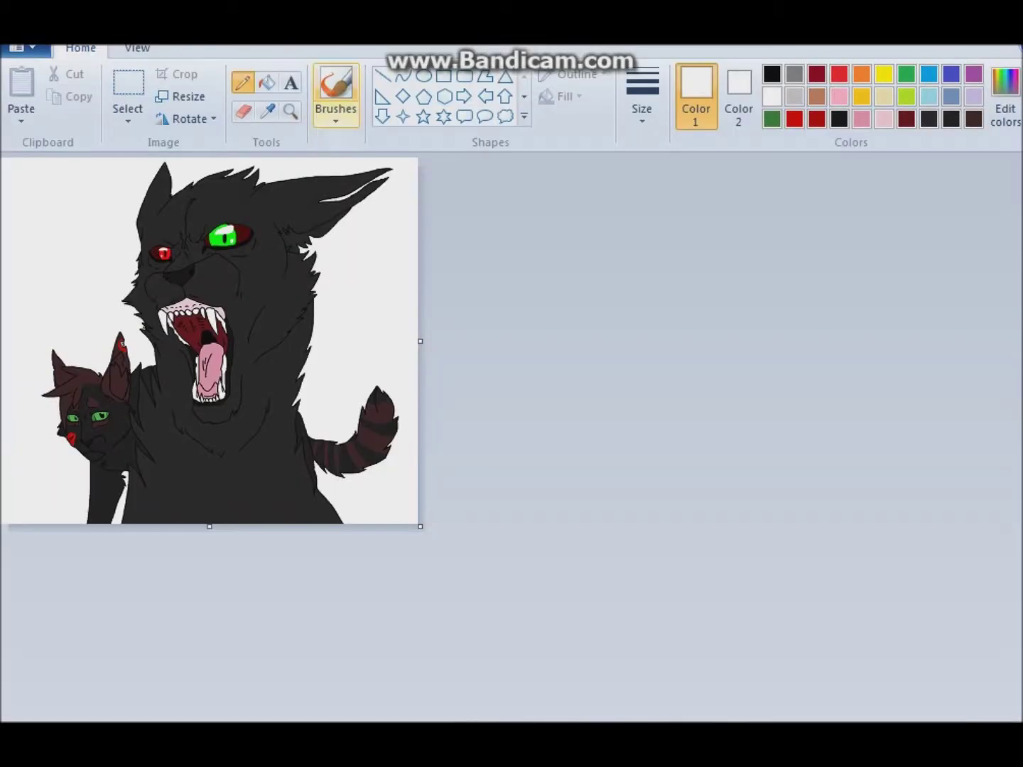
Draw dripping blood outlines in red along the large cat's chin and the side of its lower jaw
left_click(202, 322)
left_click(482, 639)
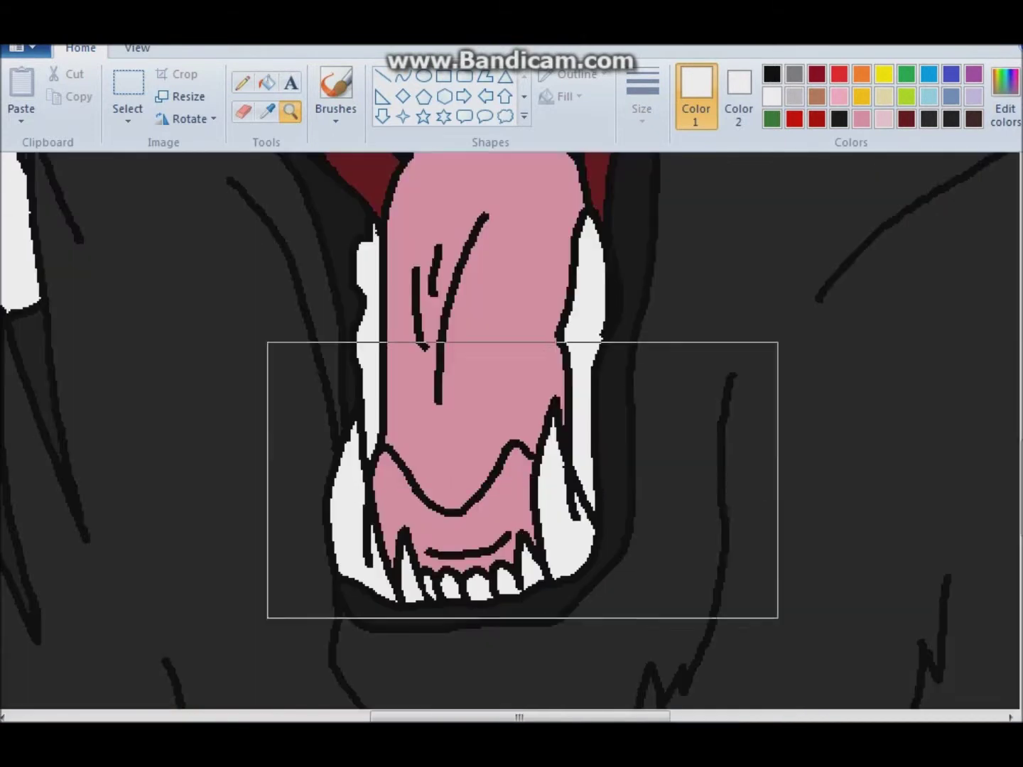
left_click(243, 83)
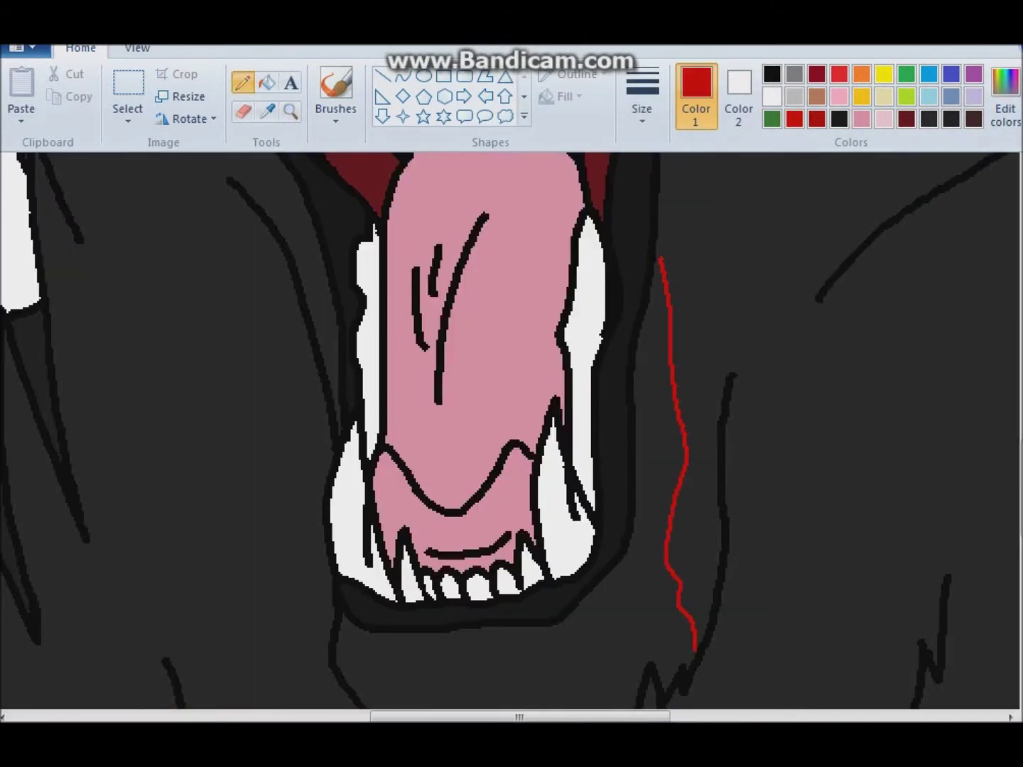
scroll(511, 426, "down", 3)
left_click(607, 610)
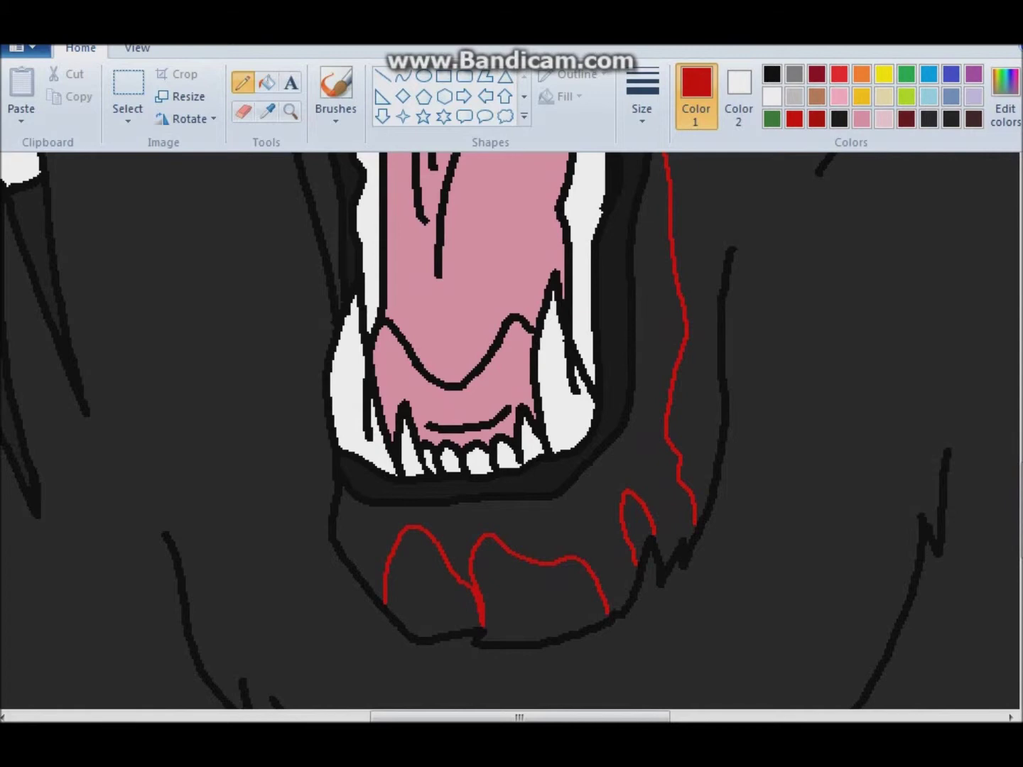
left_click(267, 82)
left_click(177, 320)
key("ctrl+z")
Close the red blood outline along the large cat's lower jaw and fill the enclosed area with red
left_click(290, 112)
left_click(461, 480)
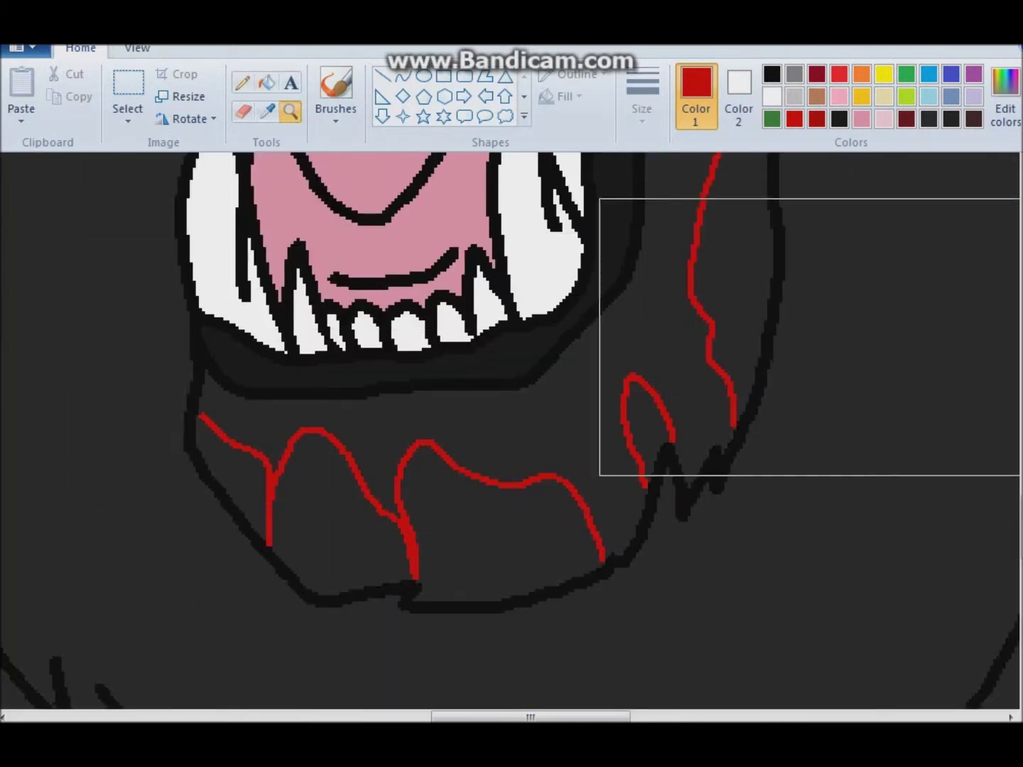
scroll(838, 462, "up", 10)
scroll(838, 462, "down", 7)
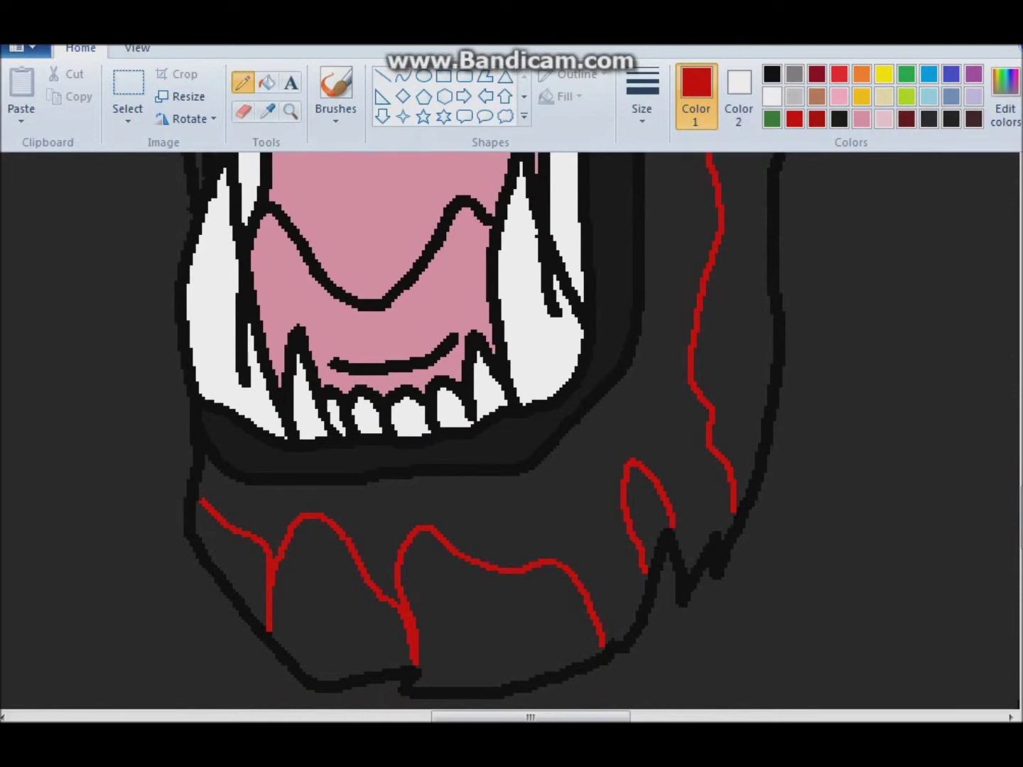
scroll(413, 354, "up", 5)
left_click(290, 111)
right_click(412, 234)
right_click(412, 234)
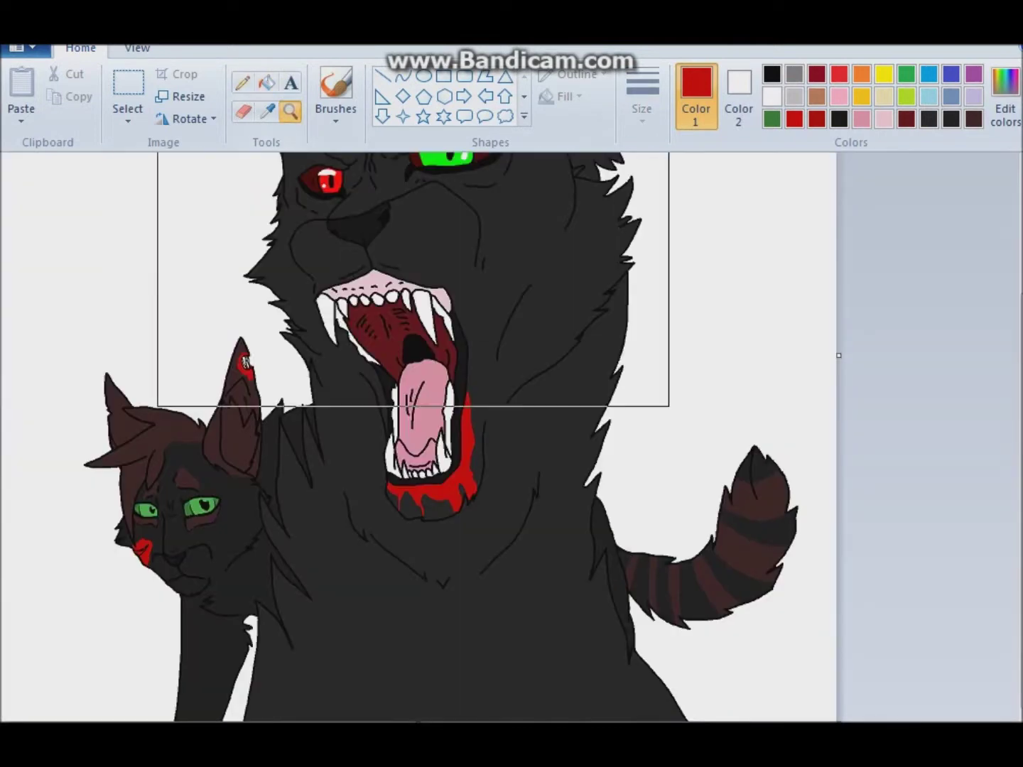
Draw jagged, spiked blood outlines in red across both sides of the large cat's upper muzzle
left_click(339, 236)
left_click(242, 82)
left_click_drag(520, 497, 625, 566)
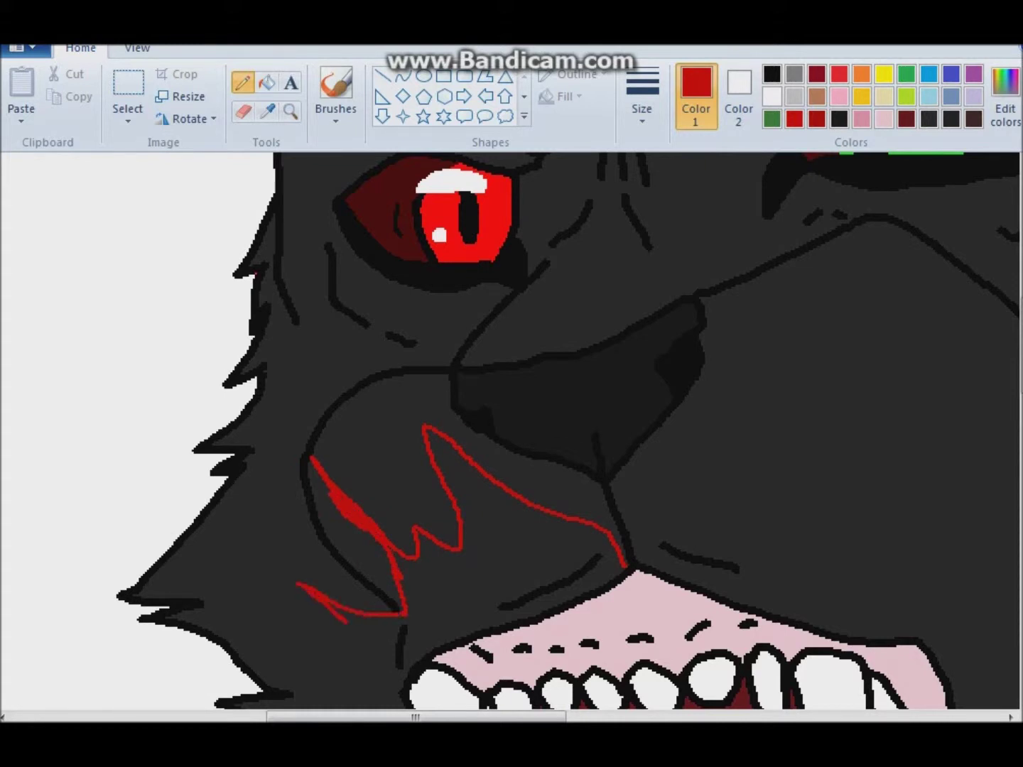
scroll(511, 426, "right", 5)
mouse_move(452, 532)
left_mouse_down()
mouse_move(639, 469)
mouse_move(775, 682)
left_mouse_up()
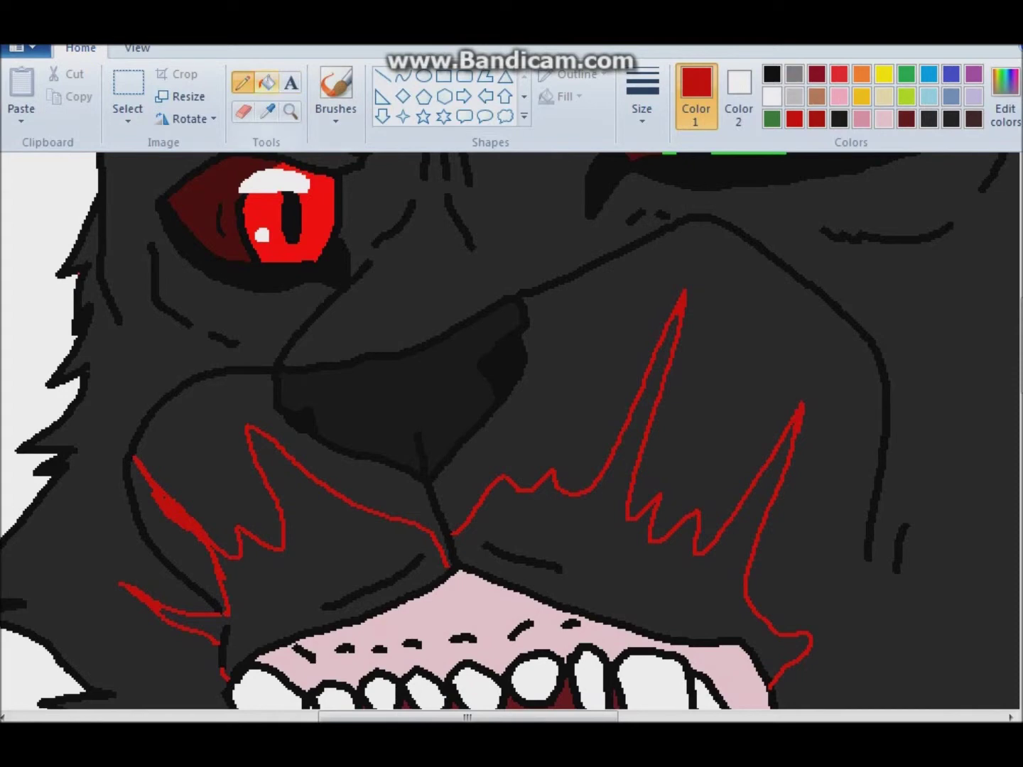
Fill the blood shapes on the upper muzzle with red and draw another pencil stroke beside the corner of the mouth
left_click(319, 512)
left_click(568, 518)
left_click(242, 83)
left_click(771, 74)
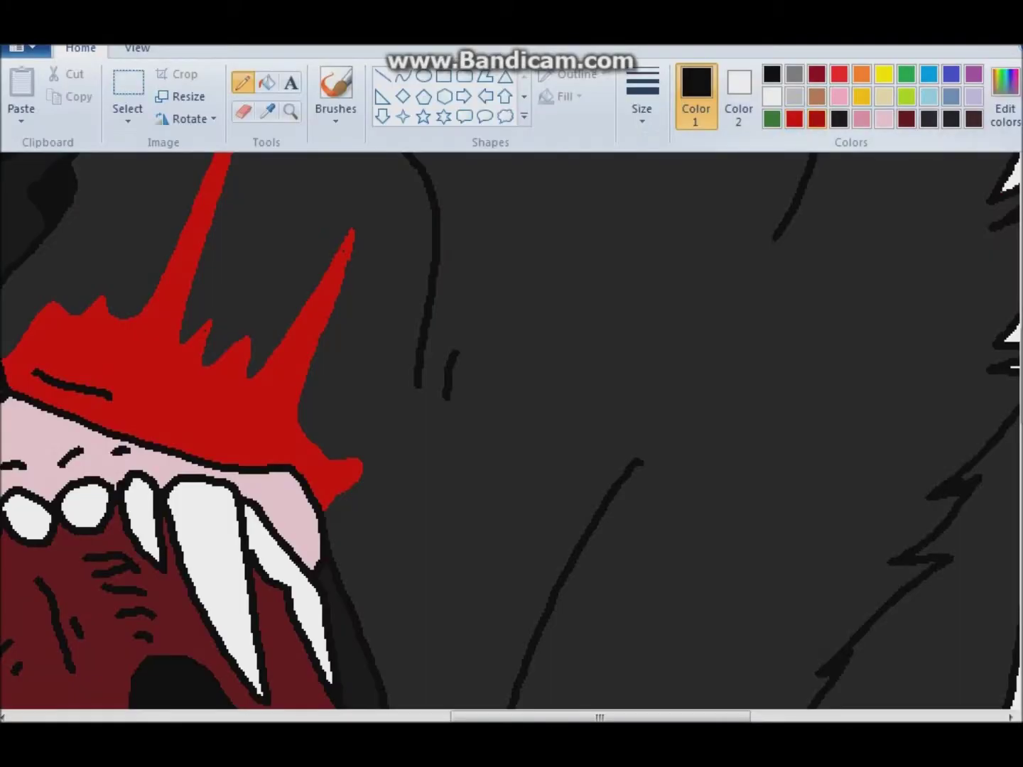
left_click_drag(412, 460, 374, 624)
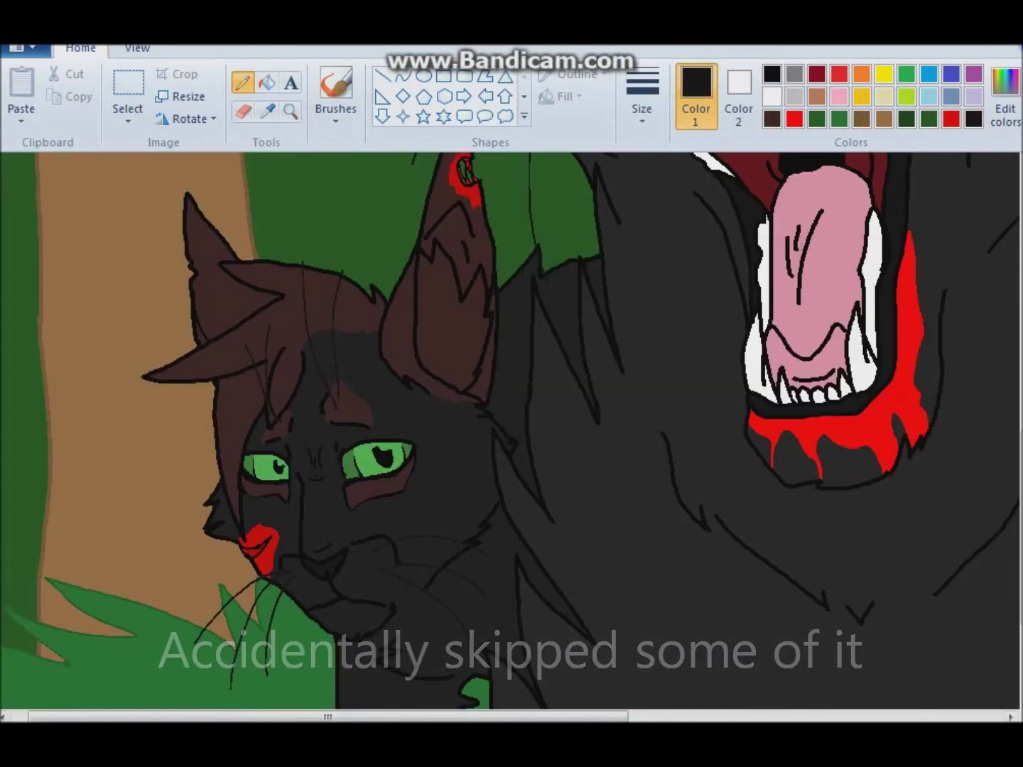
Add white highlights to the smaller cat's green eyes with the pencil
left_click(291, 111)
left_click(402, 469)
left_click(642, 96)
left_click(597, 234)
left_click(771, 96)
left_click_drag(629, 323, 693, 319)
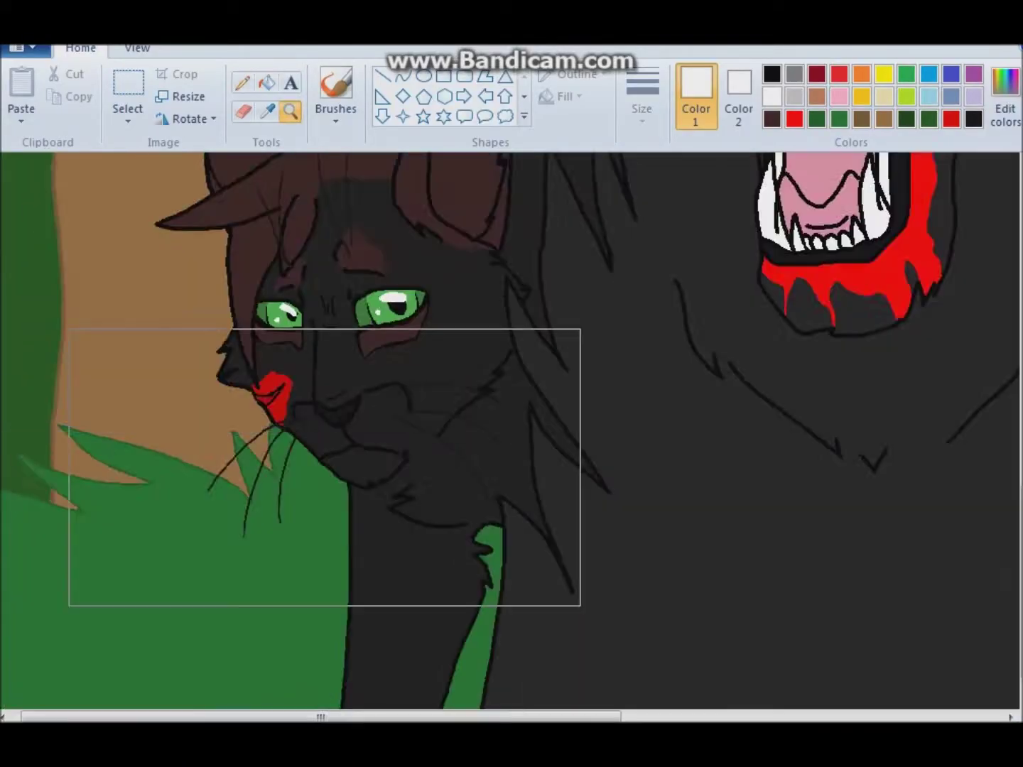
left_click(324, 468)
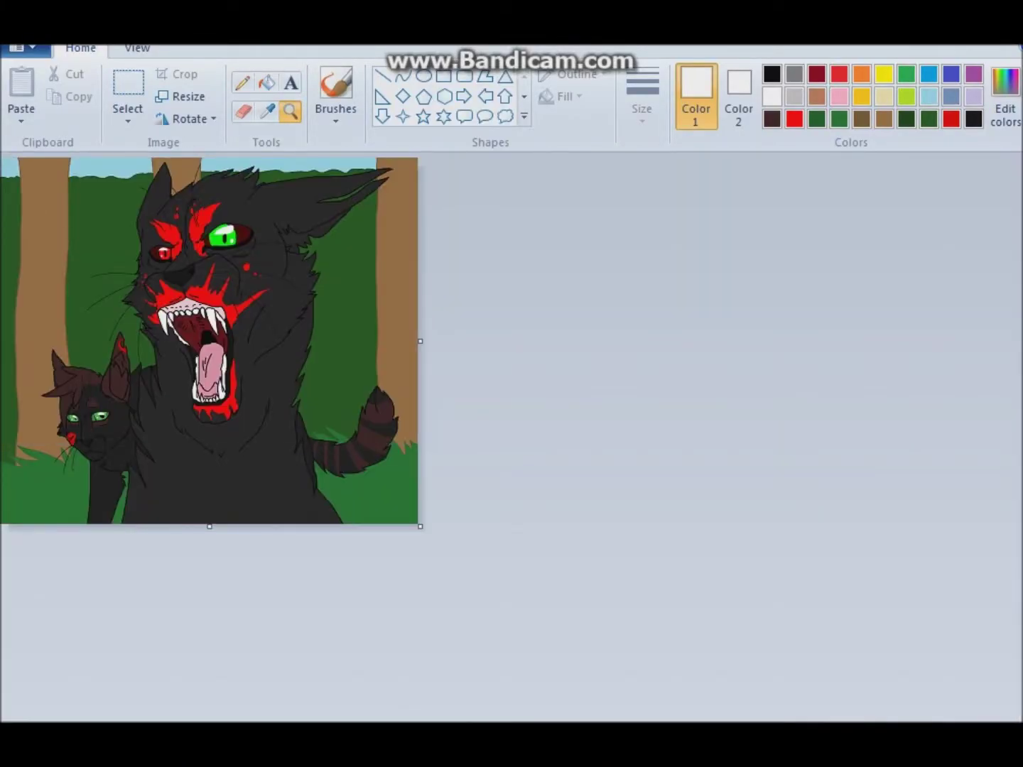
Extend the canvas downward with a strip filled in black, and touch up the large cat's green eye in black
left_click_drag(209, 527, 209, 597)
left_click(266, 82)
left_click(771, 74)
left_click(209, 561)
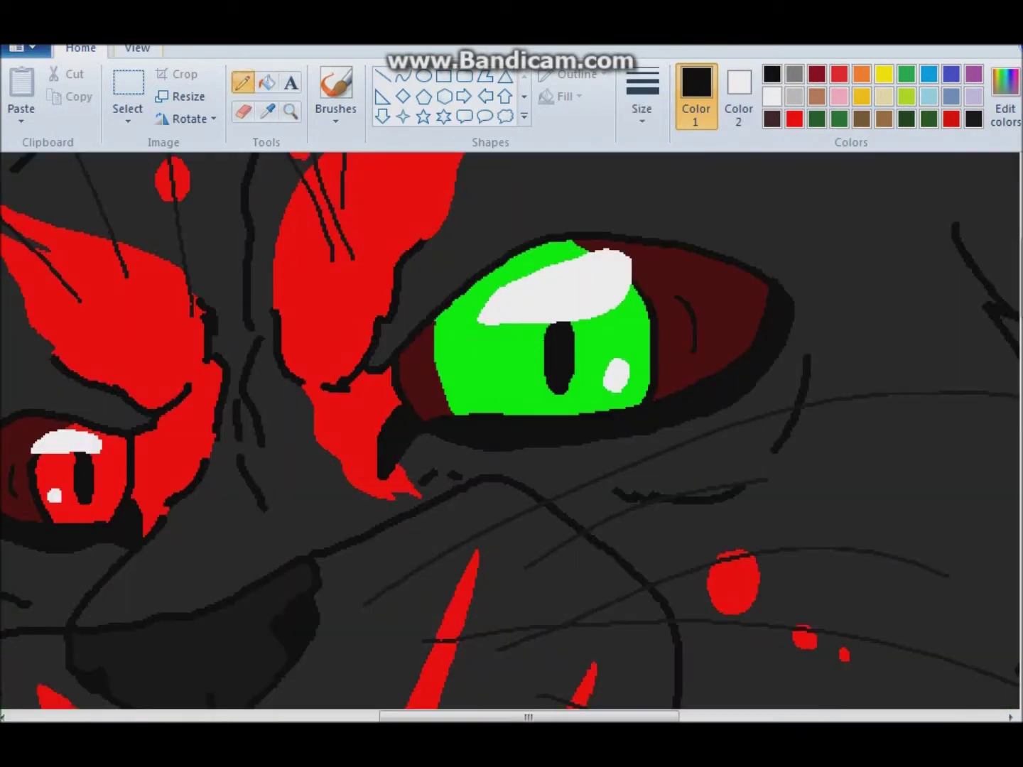
left_click_drag(478, 343, 545, 345)
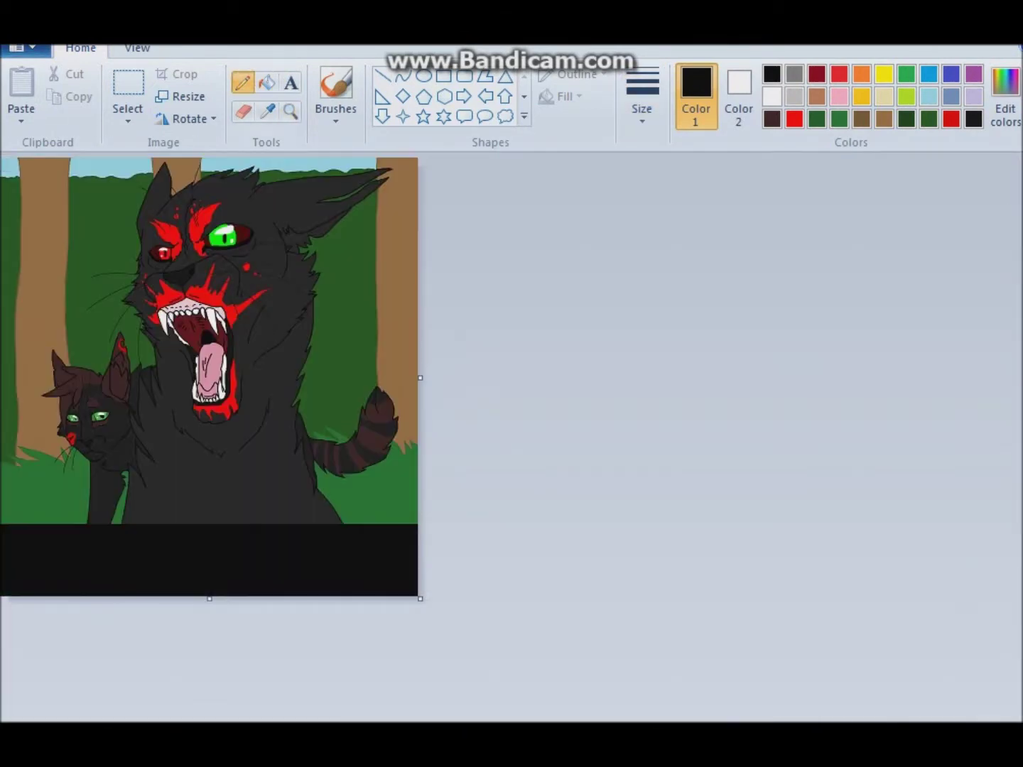
Place a white Cambria Math text box of size 16 over the black strip reading "Come and get her now you fucking pricks!"
left_click(290, 110)
left_click(213, 461)
left_click(290, 82)
left_click_drag(299, 568, 711, 721)
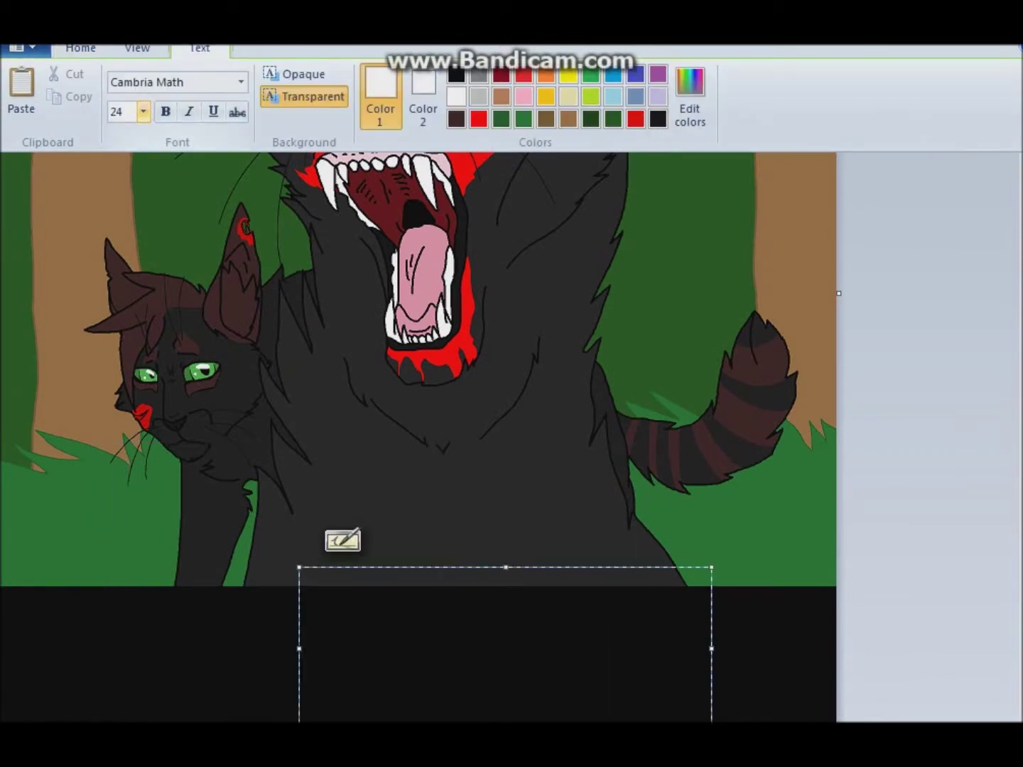
left_click(144, 112)
left_click(128, 238)
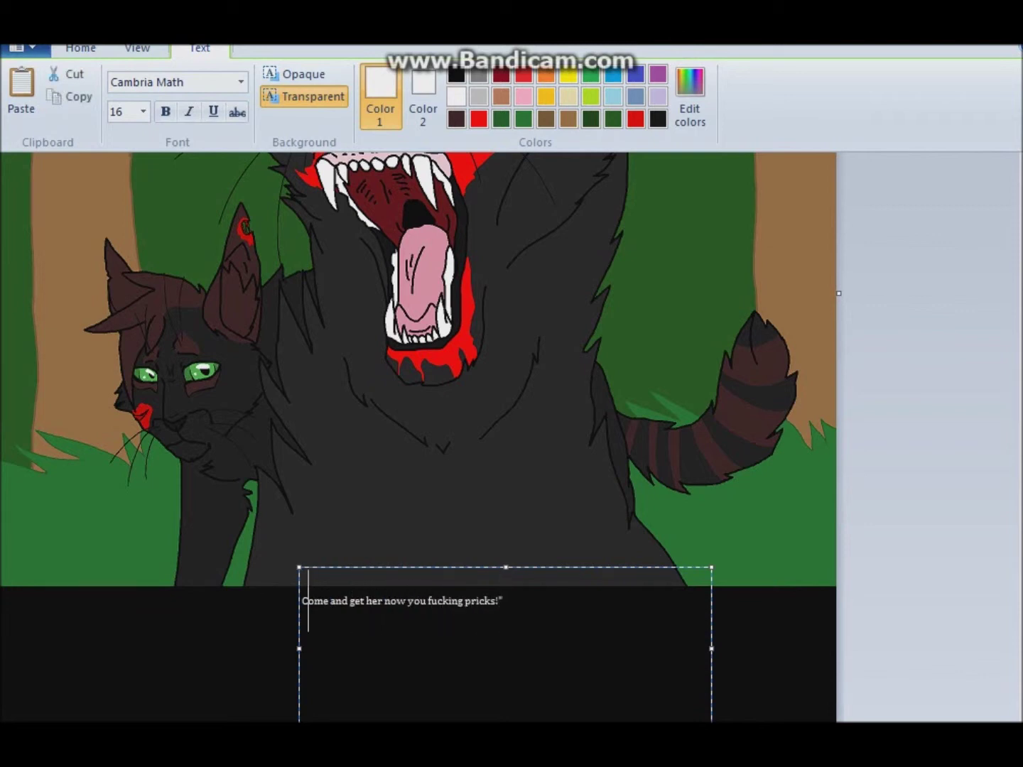
Set the caption to size 24 with "I dare you!" added, and fit the text box centrally inside the black strip
key("ctrl+a")
left_click(143, 112)
left_click(118, 304)
left_click_drag(505, 567, 505, 609)
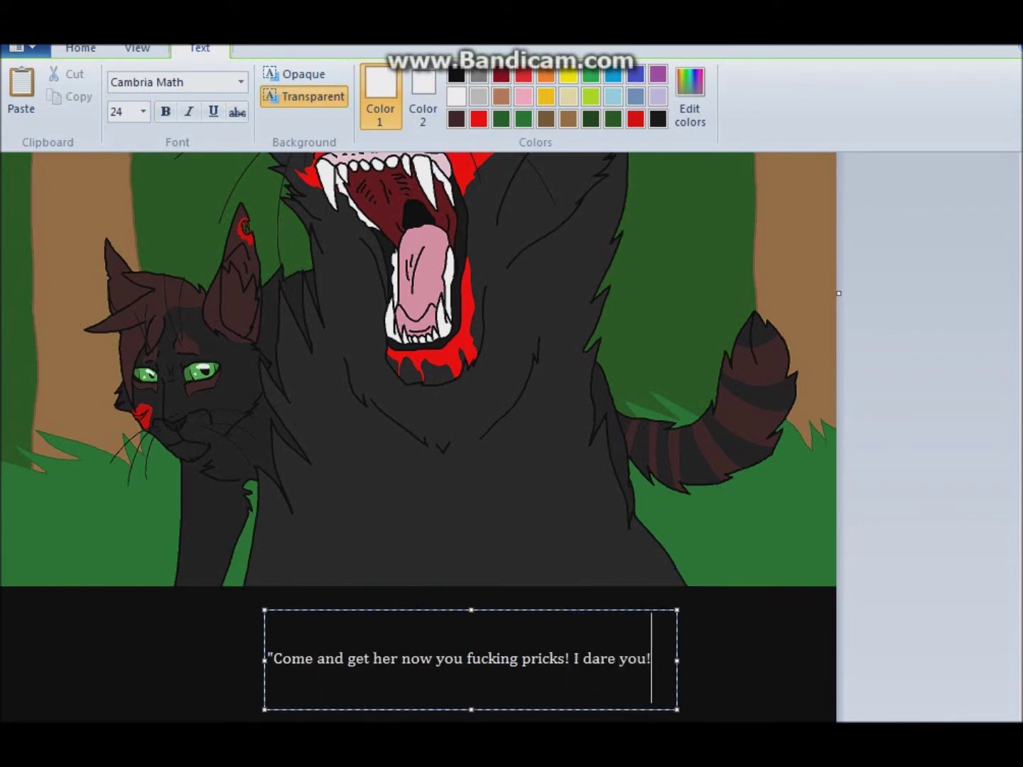
left_click_drag(505, 610, 476, 613)
left_click(476, 554)
Save the finished picture with a file name beginning "Fake Screensh"
scroll(418, 438, "up", 5)
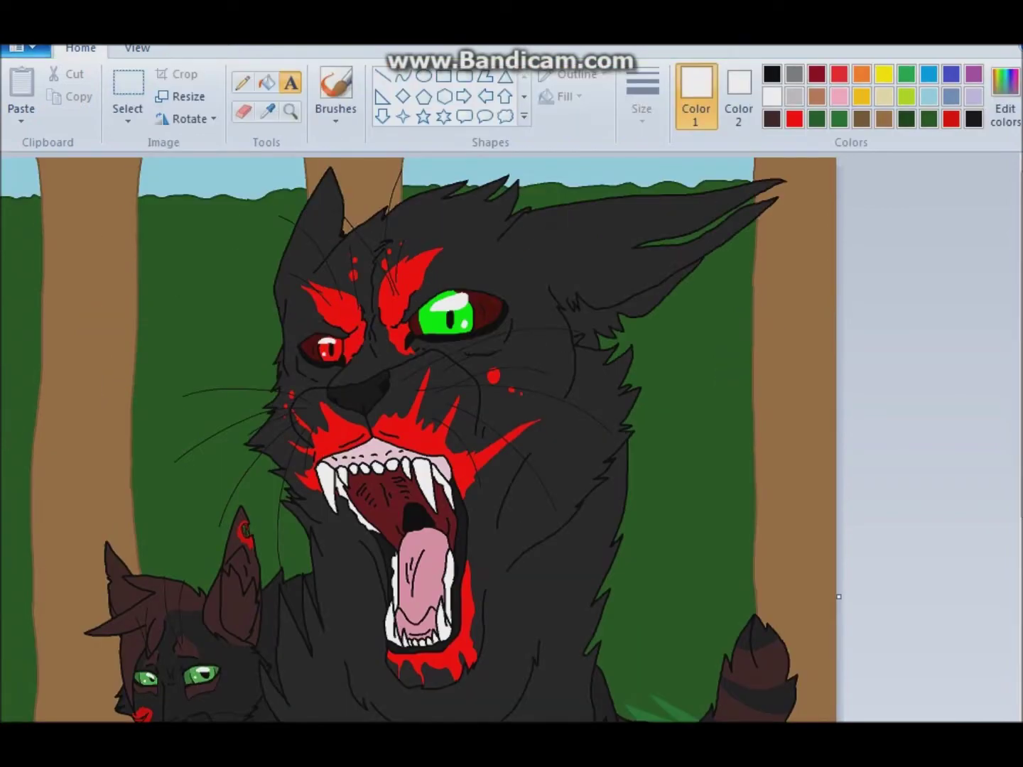
key("ctrl+s")
type("Fake Screensh")
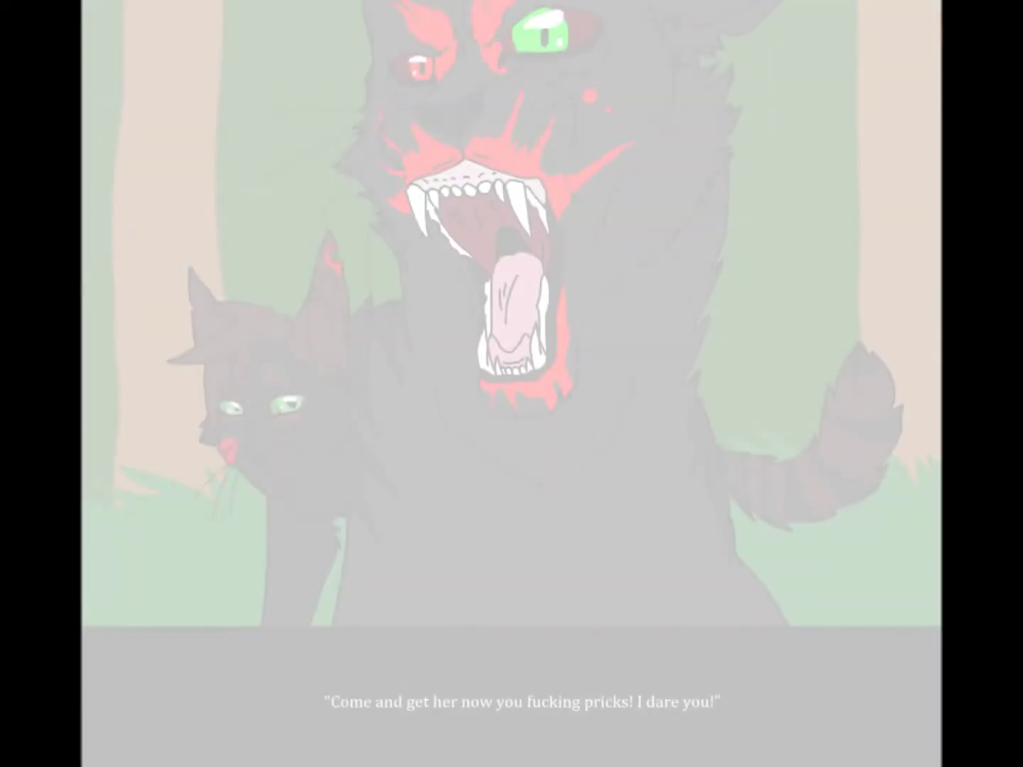